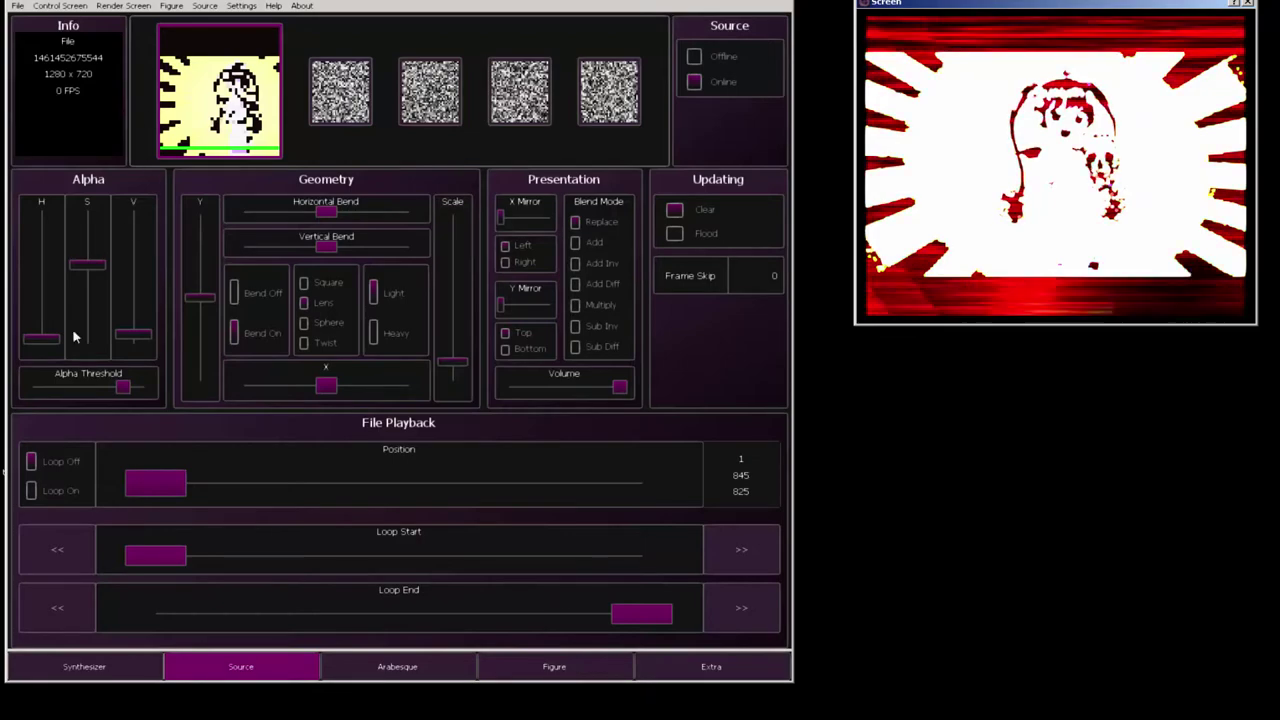
- Test a higher alpha threshold on the source, restore it to roughly its former level, and slightly enlarge the source's scale
{"action": "left_click_drag", "start_coordinate": [121, 390], "coordinate": [137, 390]}
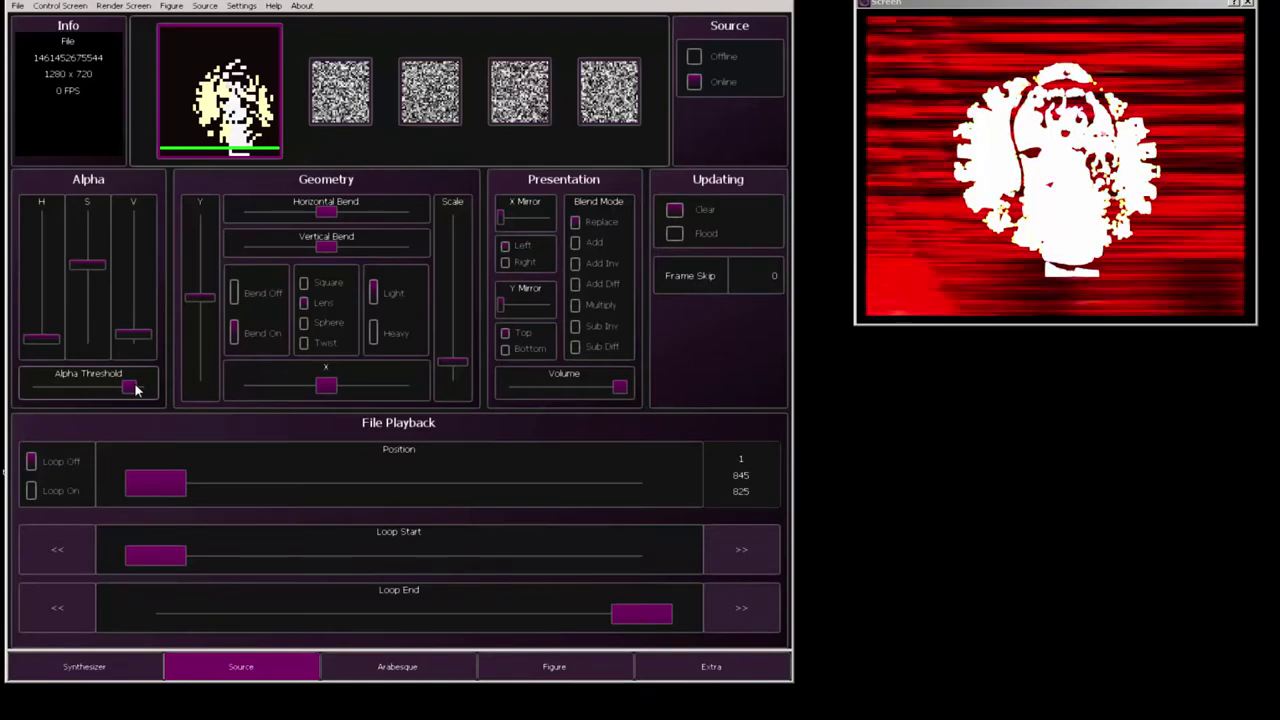
{"action": "left_click_drag", "start_coordinate": [137, 390], "coordinate": [124, 384]}
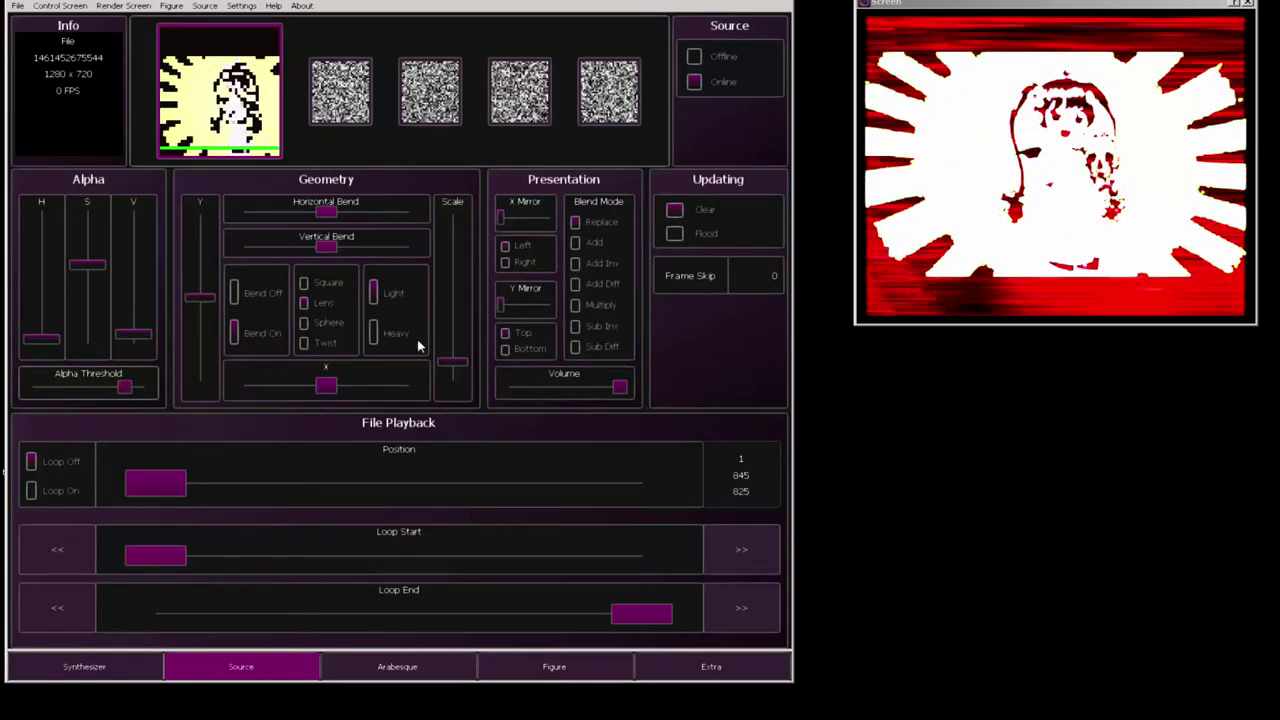
{"action": "left_click_drag", "start_coordinate": [440, 366], "coordinate": [448, 355]}
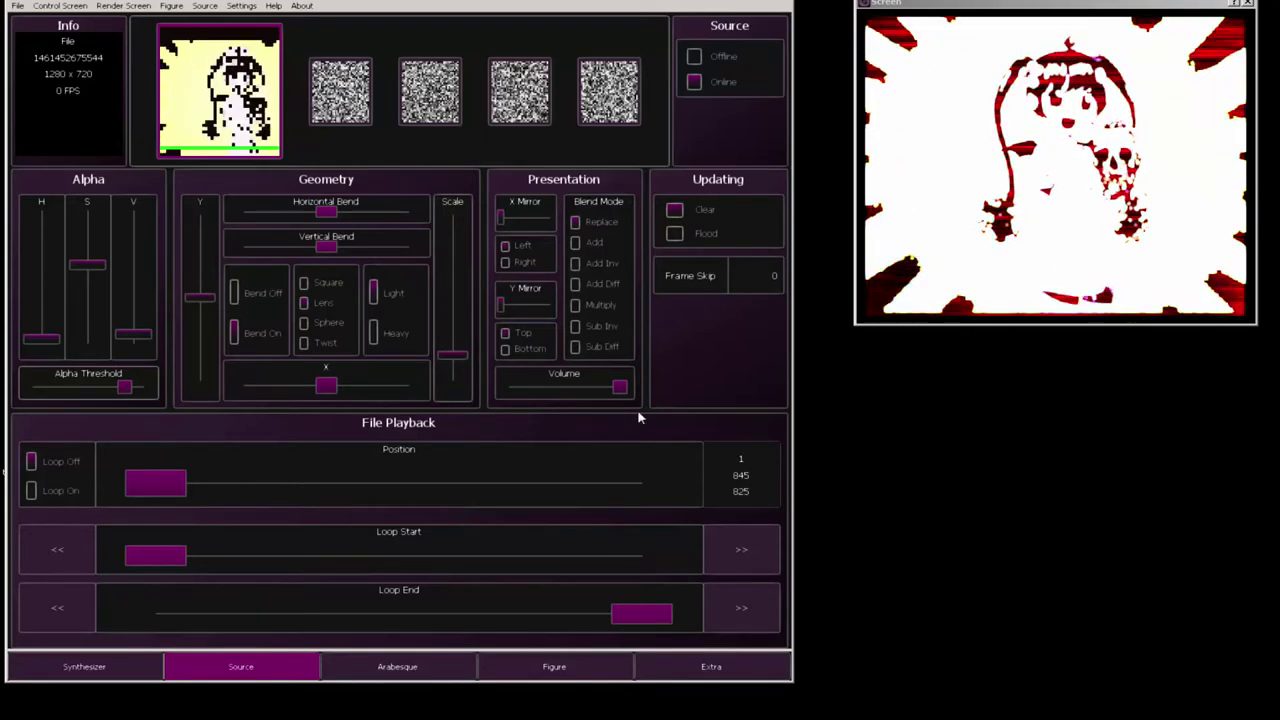
- Try Flood updating with a raised frame skip on the source, and return to Clear with a frame skip of 0
{"action": "left_click", "coordinate": [675, 235]}
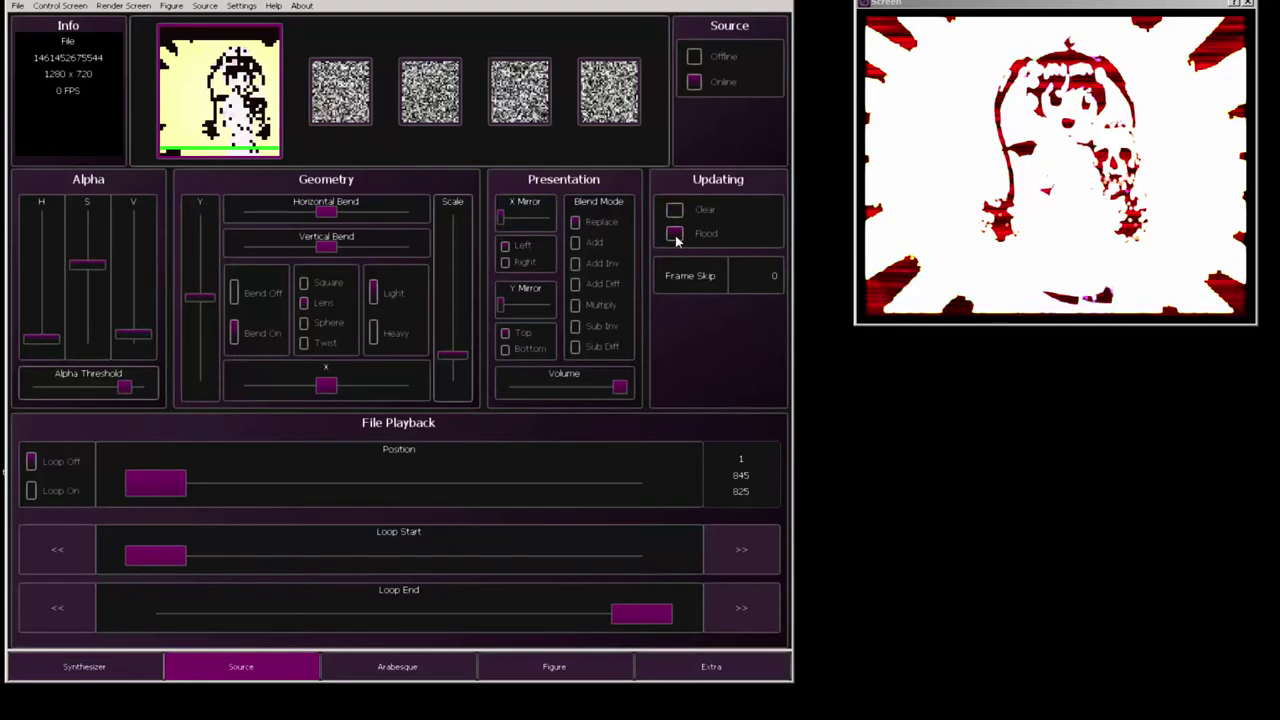
{"action": "left_click_drag", "start_coordinate": [756, 278], "coordinate": [772, 278]}
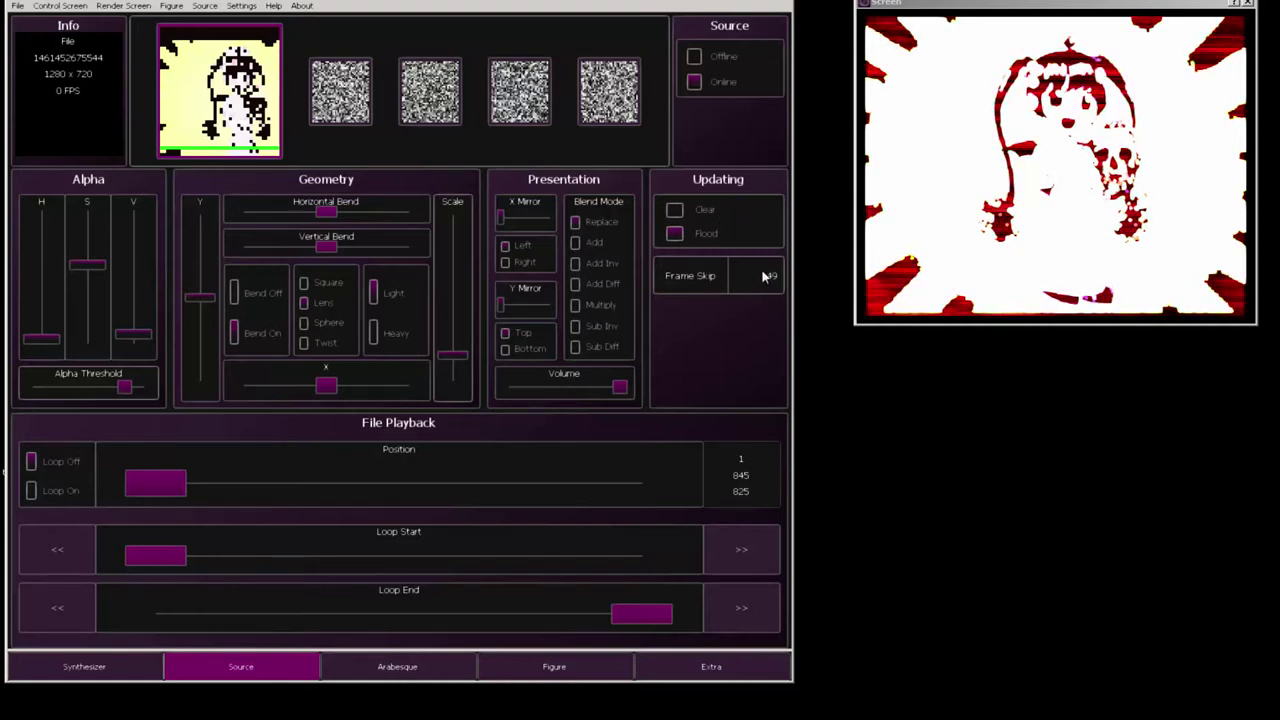
{"action": "left_click_drag", "start_coordinate": [766, 278], "coordinate": [742, 332]}
{"action": "left_click", "coordinate": [675, 210]}
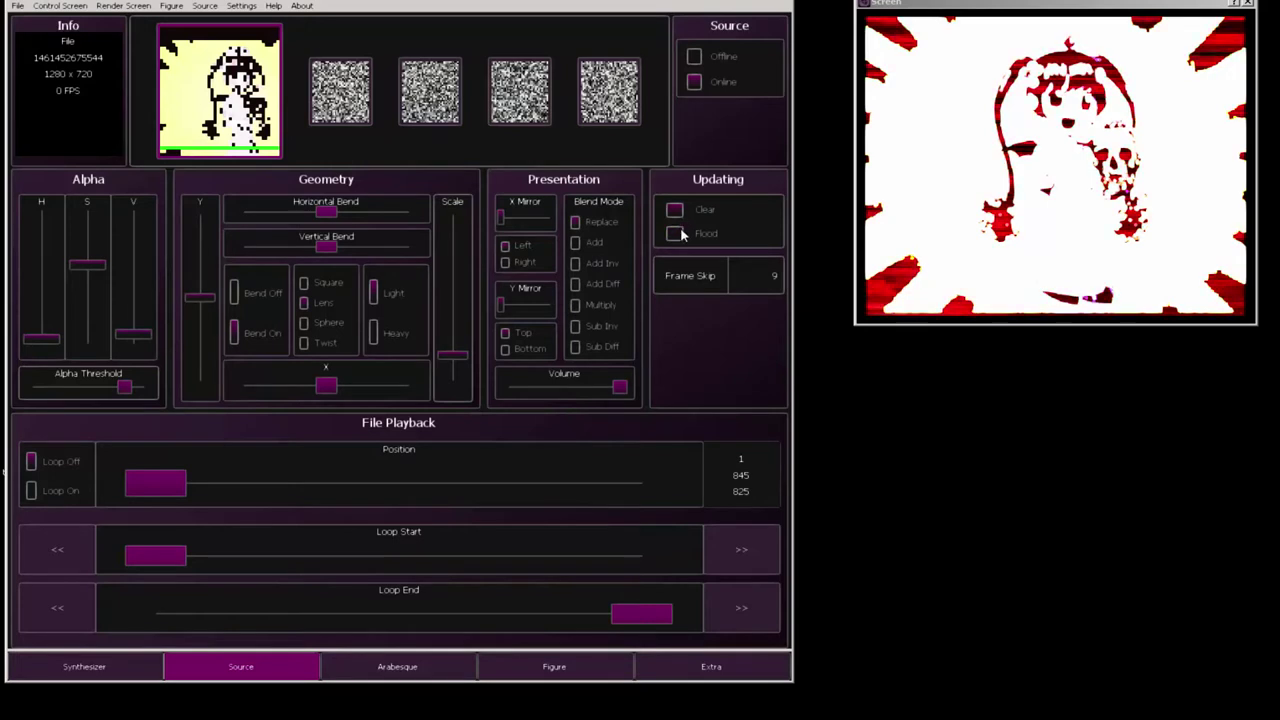
{"action": "left_click_drag", "start_coordinate": [772, 288], "coordinate": [773, 332]}
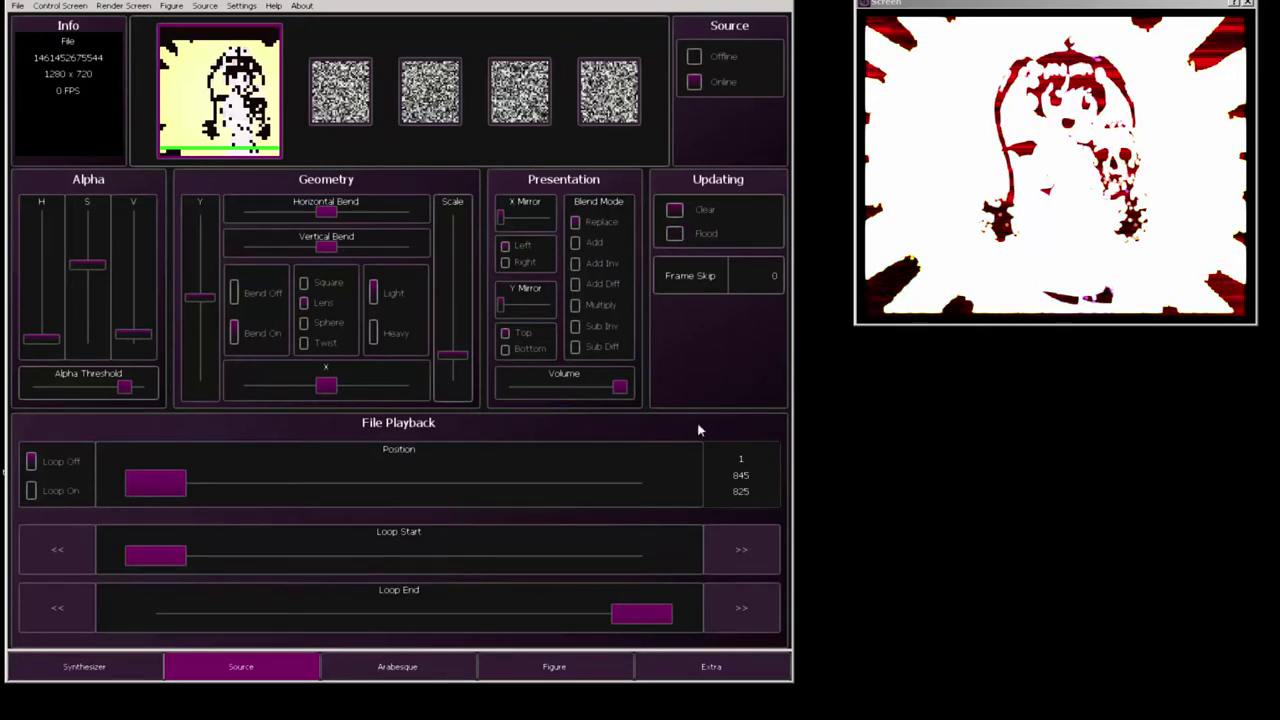
- Try the Add Inv blend mode for the source and settle on Add Diff
{"action": "left_click", "coordinate": [575, 264]}
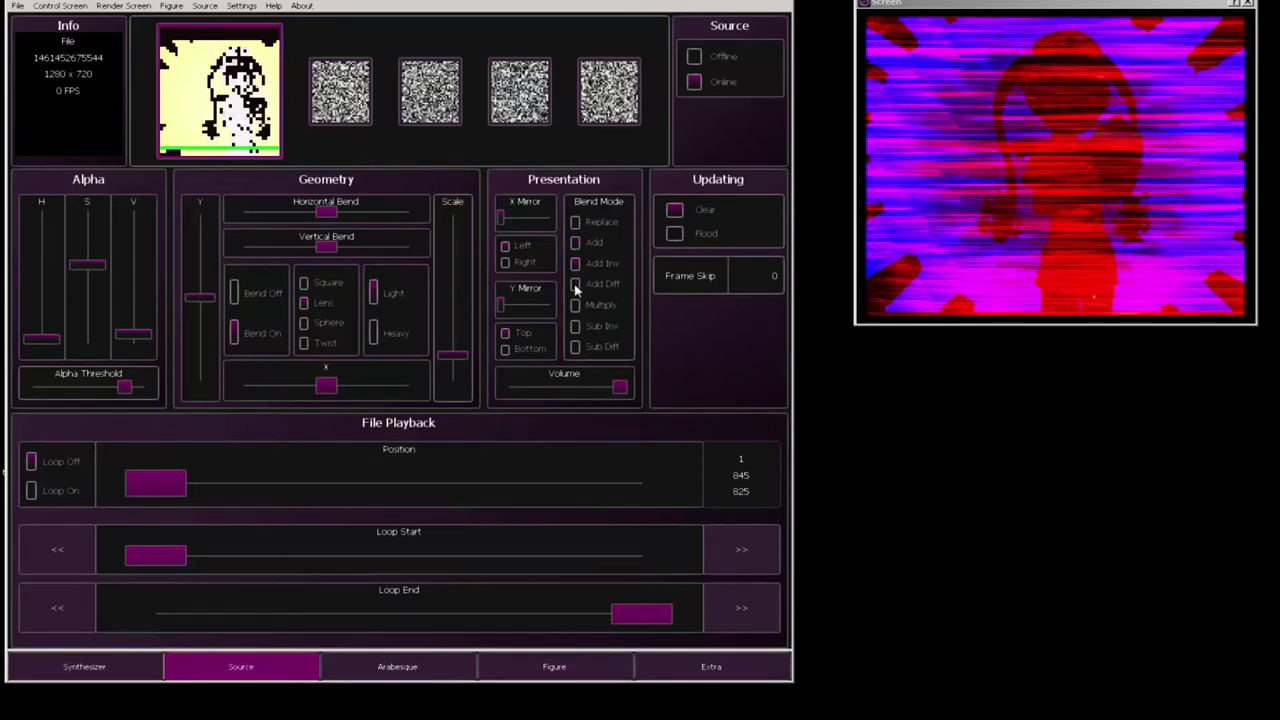
{"action": "left_click", "coordinate": [575, 285]}
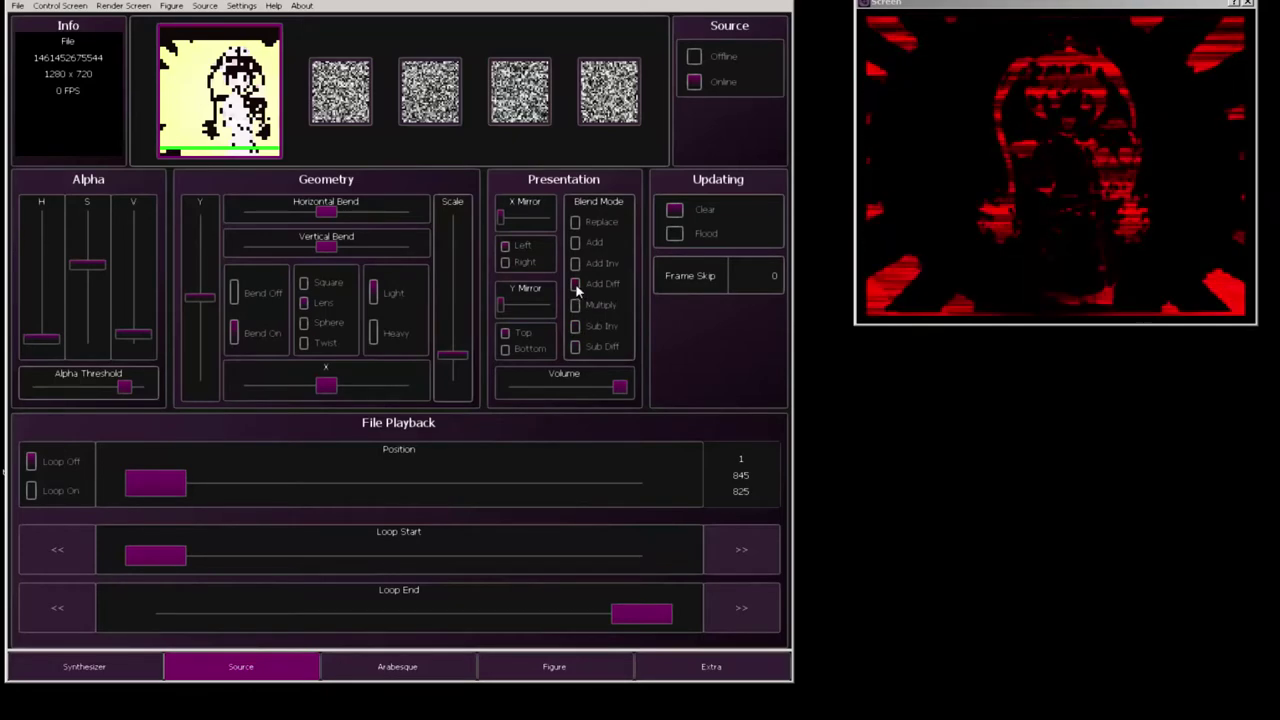
- Randomize the second and third synthesizer patches
{"action": "left_click", "coordinate": [93, 667]}
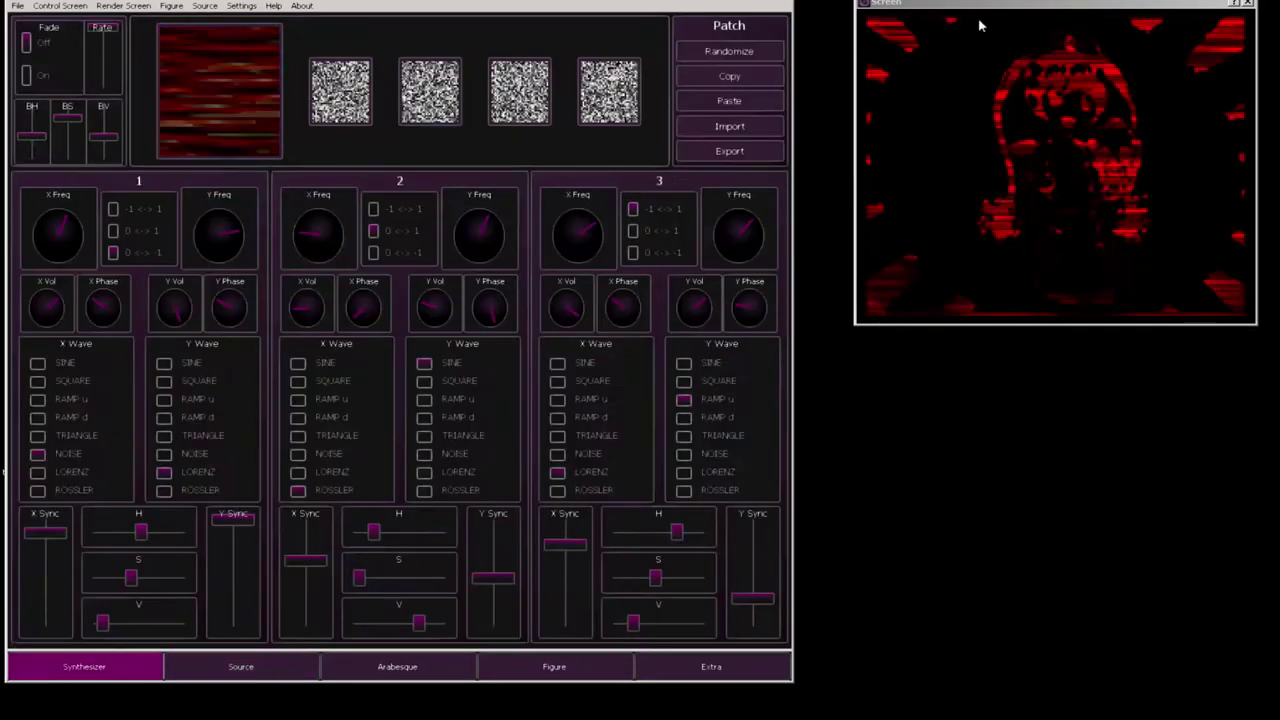
{"action": "left_click", "coordinate": [346, 112]}
{"action": "left_click", "coordinate": [740, 52]}
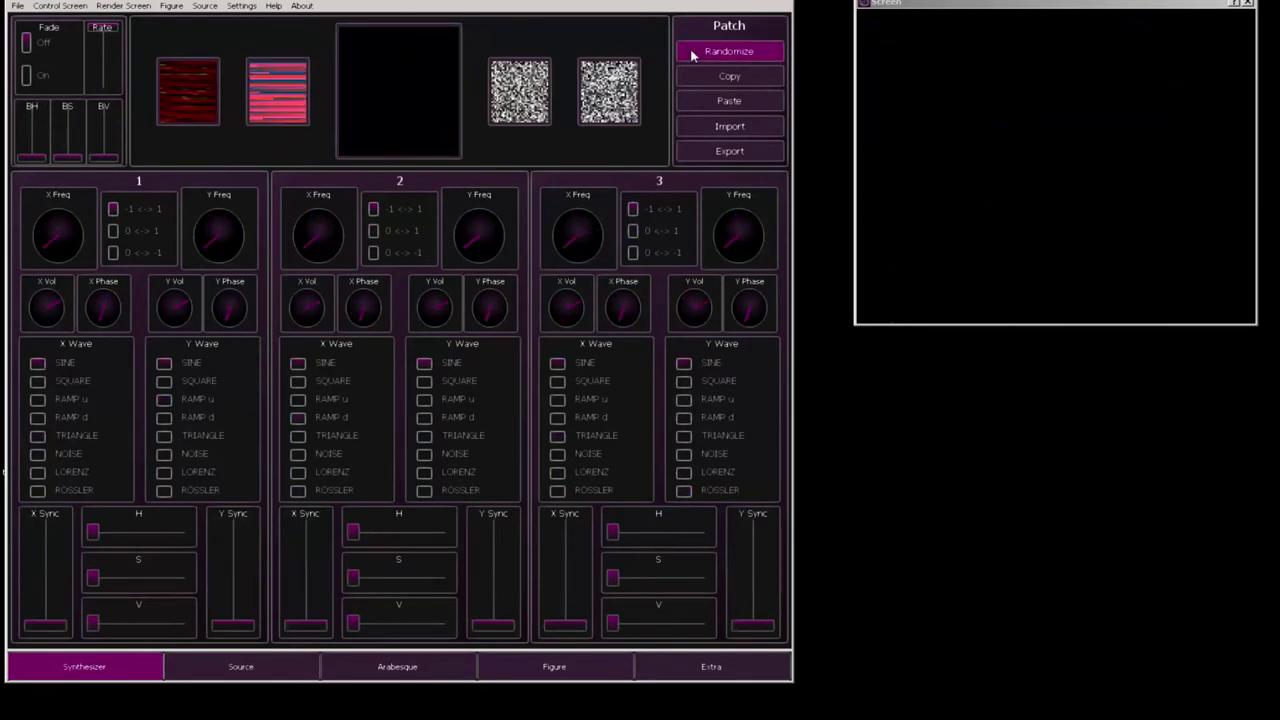
{"action": "left_click", "coordinate": [692, 52]}
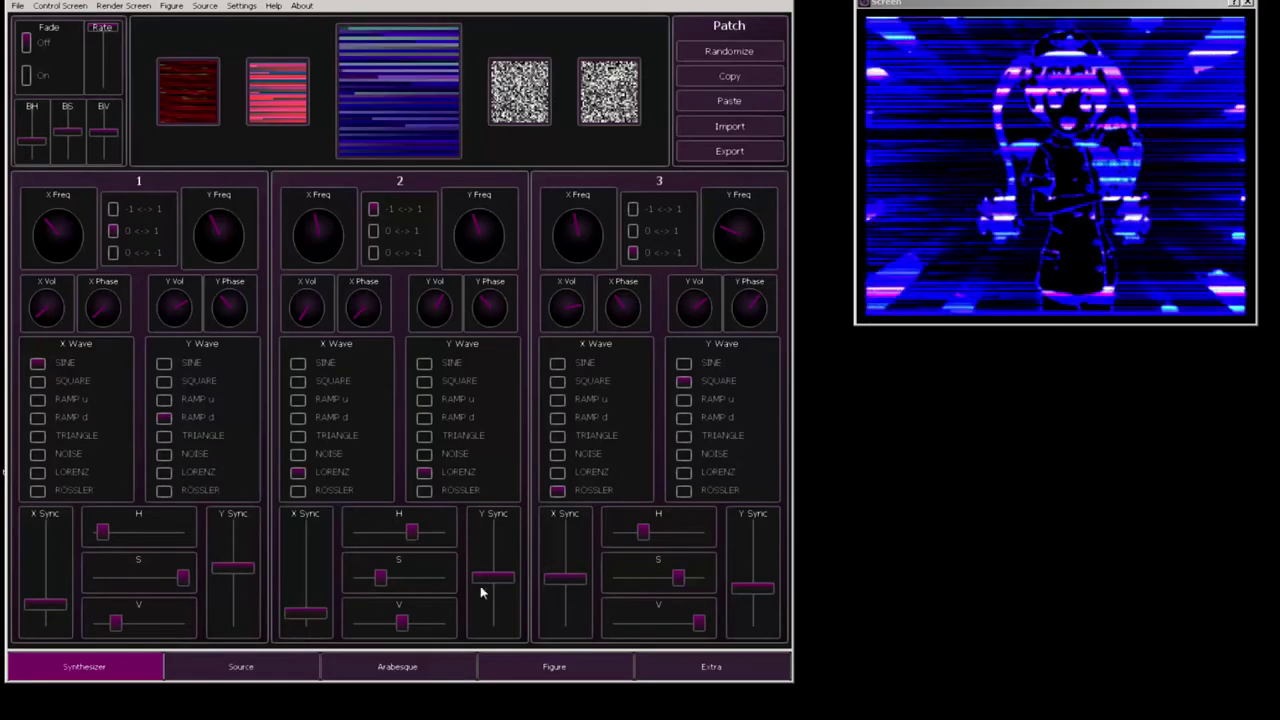
- Adjust the OpenGL settings: lower the barrel shader slightly, raise the pixel update rate, and raise the blur shader to most of its range
{"action": "left_click", "coordinate": [711, 667]}
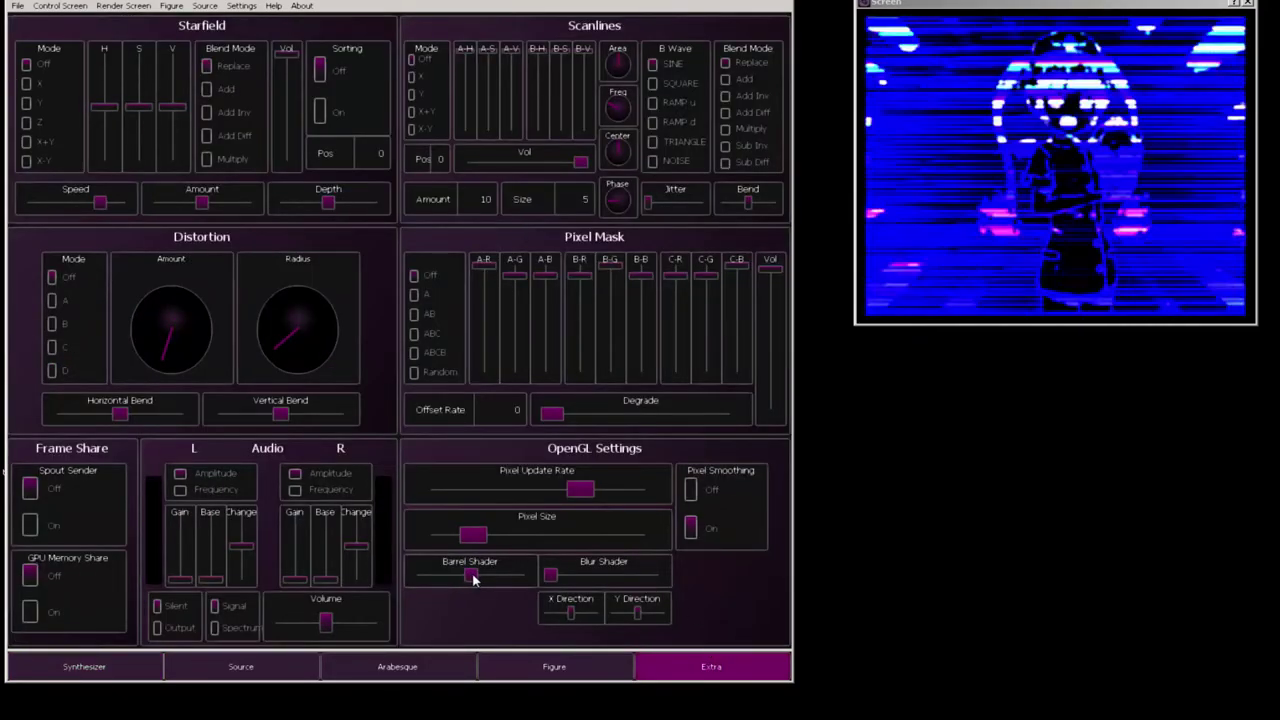
{"action": "left_click_drag", "start_coordinate": [486, 579], "coordinate": [490, 580]}
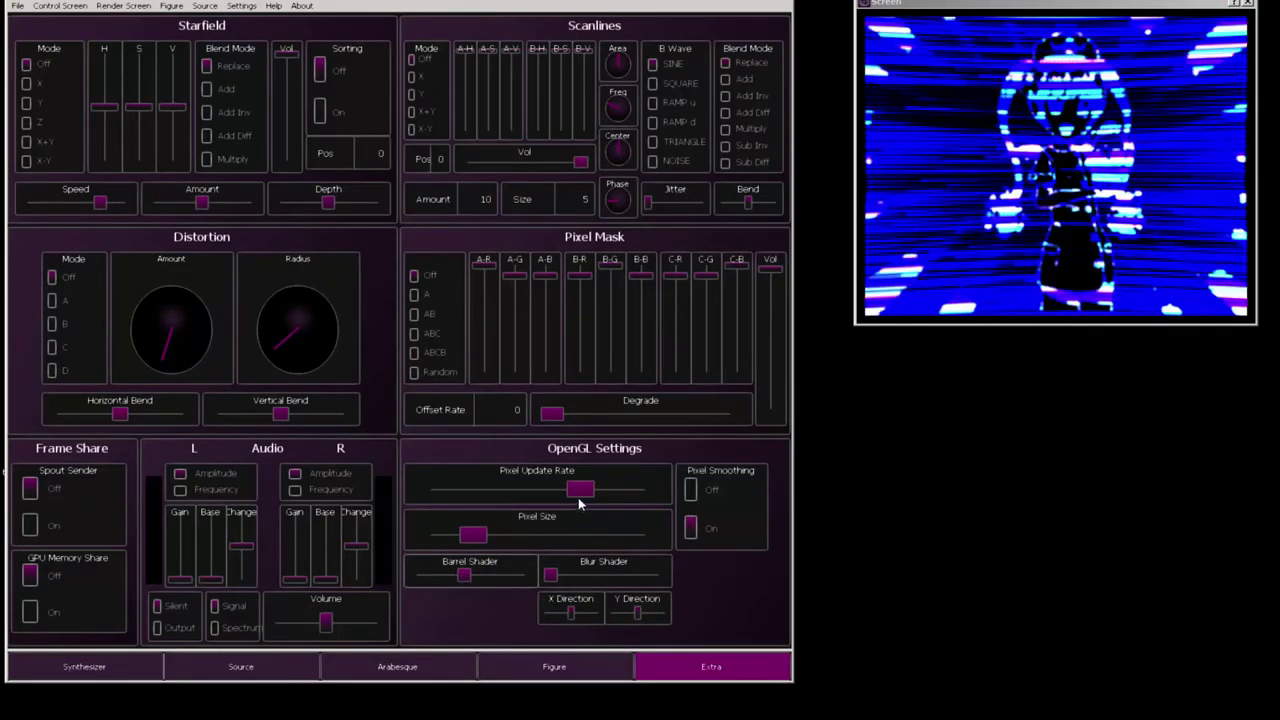
{"action": "left_click_drag", "start_coordinate": [583, 491], "coordinate": [694, 490]}
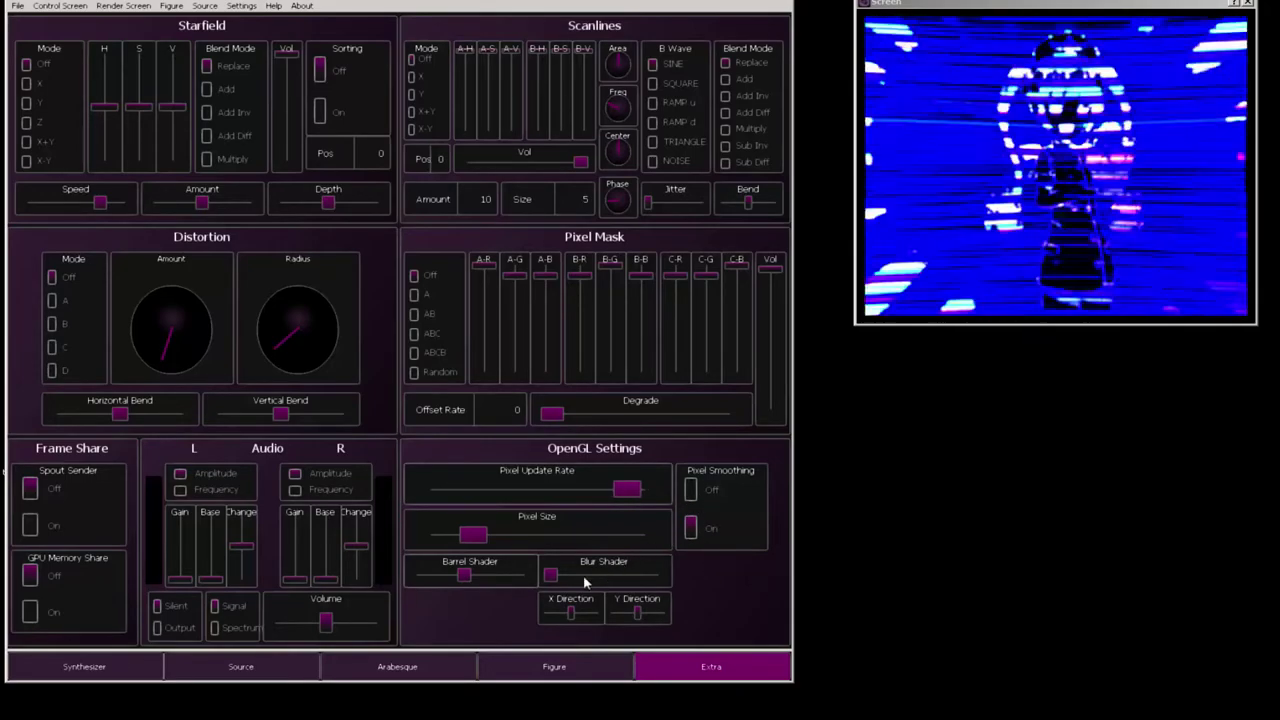
{"action": "left_click_drag", "start_coordinate": [557, 580], "coordinate": [798, 600]}
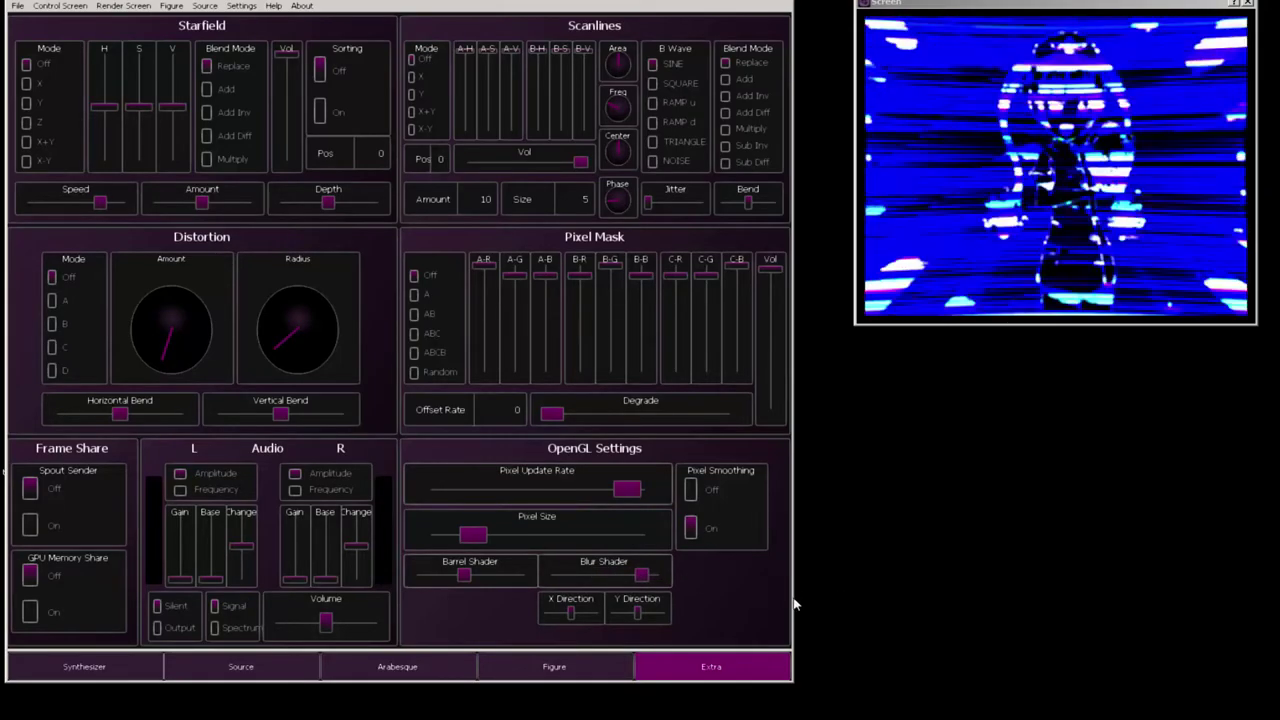
{"action": "mouse_move", "coordinate": [488, 537]}
{"action": "left_mouse_down"}
{"action": "mouse_move", "coordinate": [646, 540]}
{"action": "mouse_move", "coordinate": [483, 534]}
{"action": "left_mouse_up"}
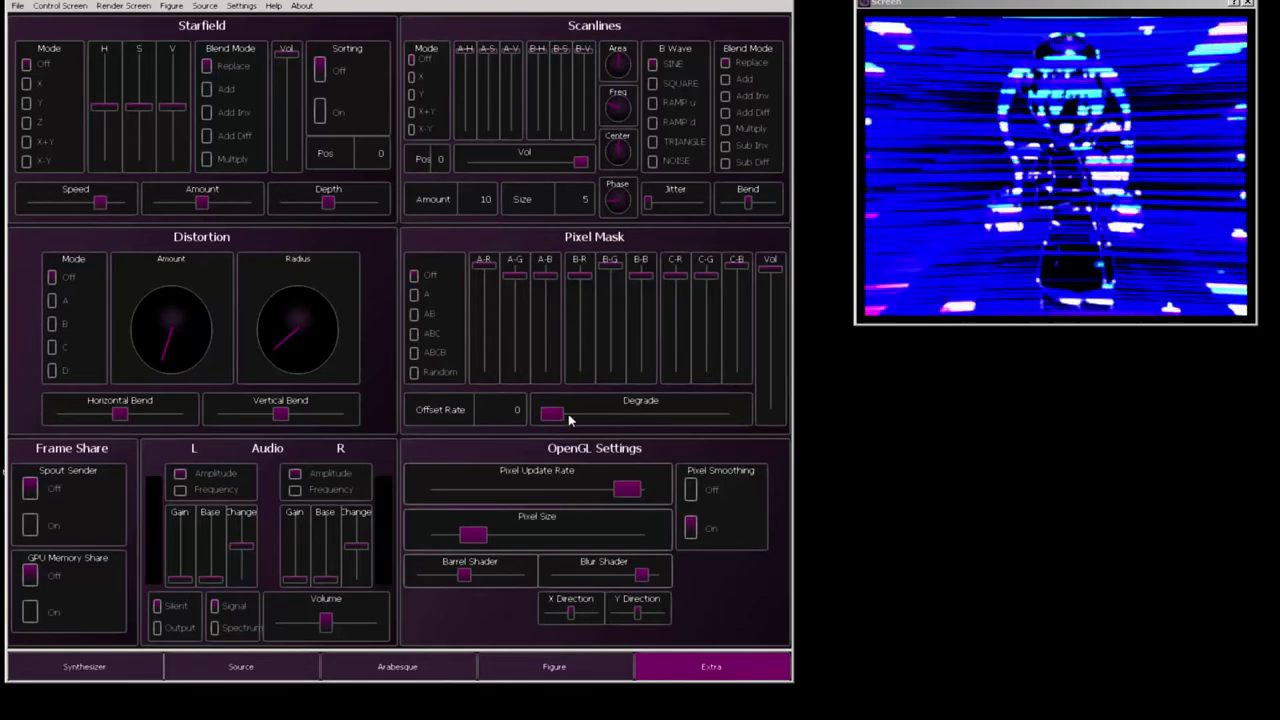
- Raise the pixel mask's Degrade and configure the scanlines with amount 99, size 99, B wave RAMP d and blend mode Add
{"action": "left_click_drag", "start_coordinate": [636, 418], "coordinate": [720, 412]}
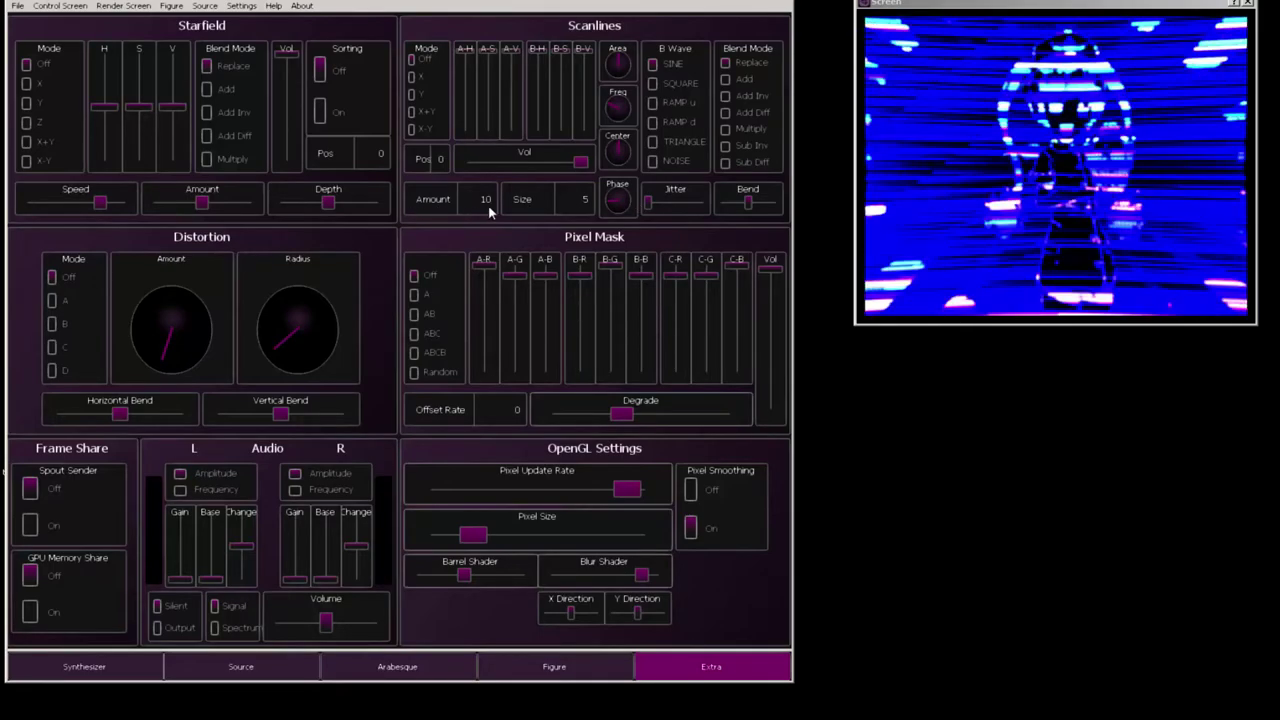
{"action": "left_click_drag", "start_coordinate": [490, 211], "coordinate": [490, 150]}
{"action": "left_click_drag", "start_coordinate": [590, 208], "coordinate": [590, 150]}
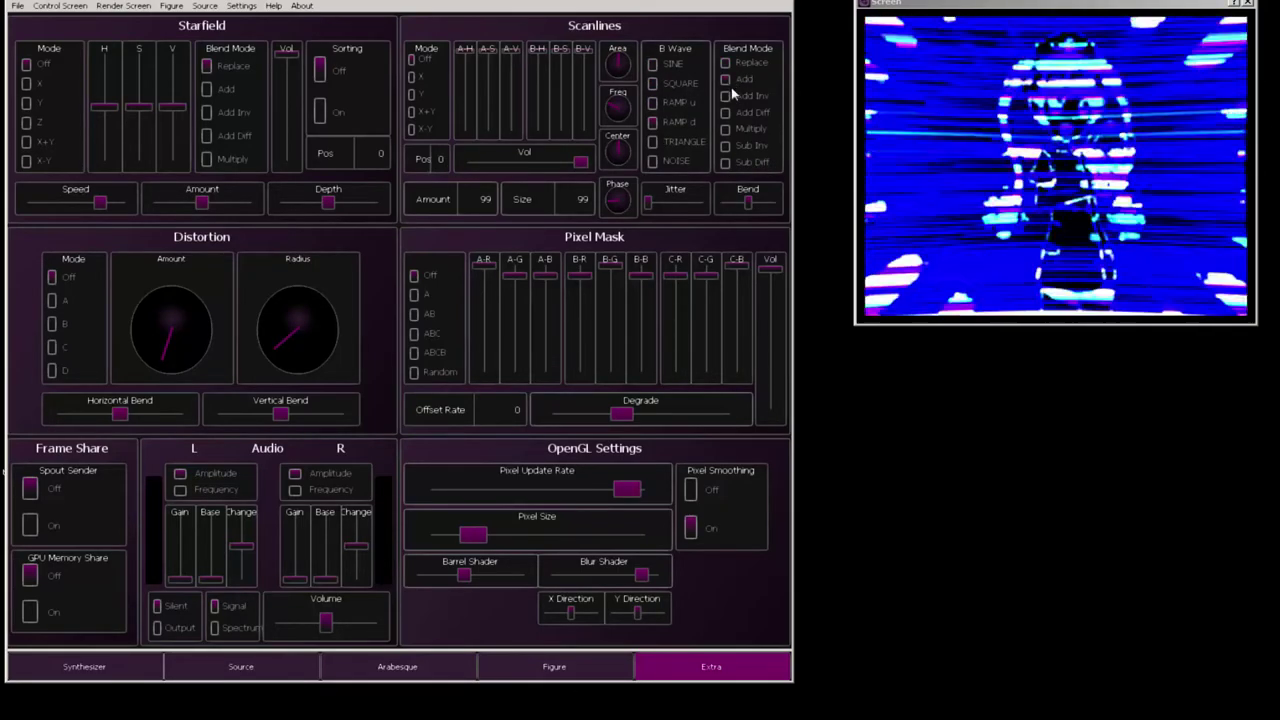
- Randomize the fourth synthesizer patch
{"action": "left_click", "coordinate": [73, 672]}
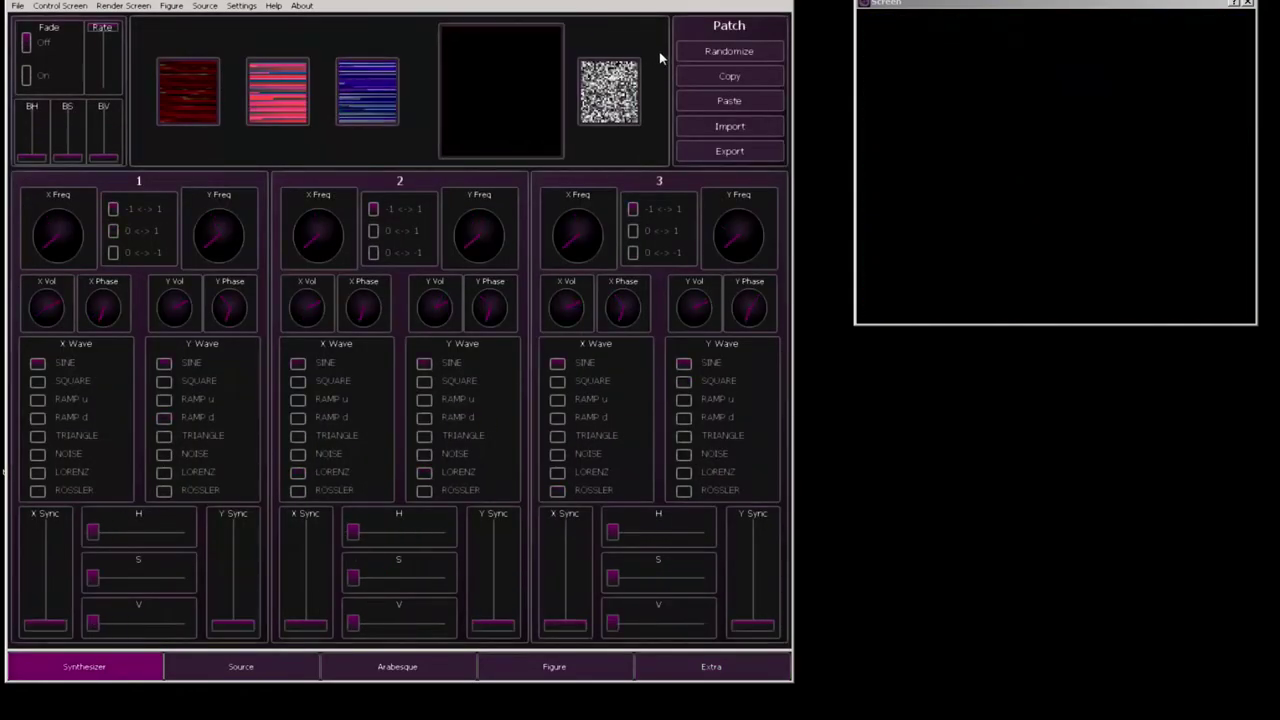
{"action": "left_click", "coordinate": [700, 50]}
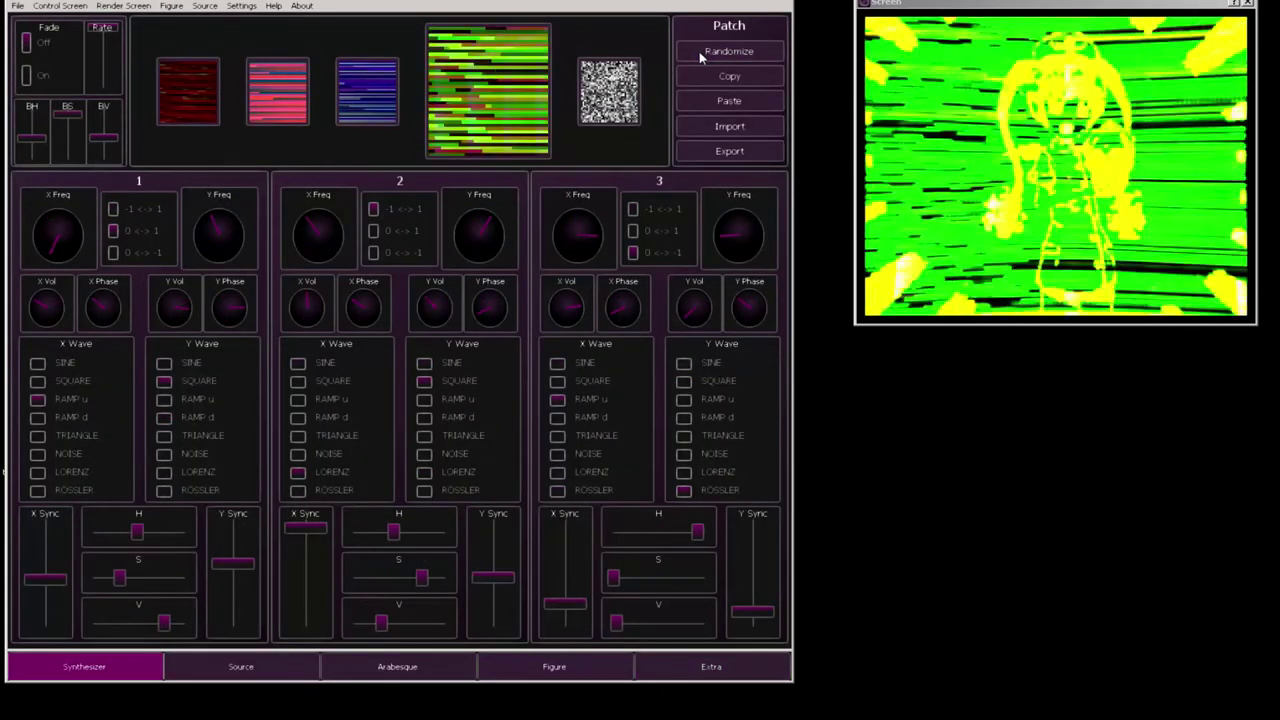
{"action": "left_click", "coordinate": [390, 99]}
- Bring the arabesque system online and randomize its first patch repeatedly until it uses the Circles shape mode
{"action": "left_click", "coordinate": [266, 673]}
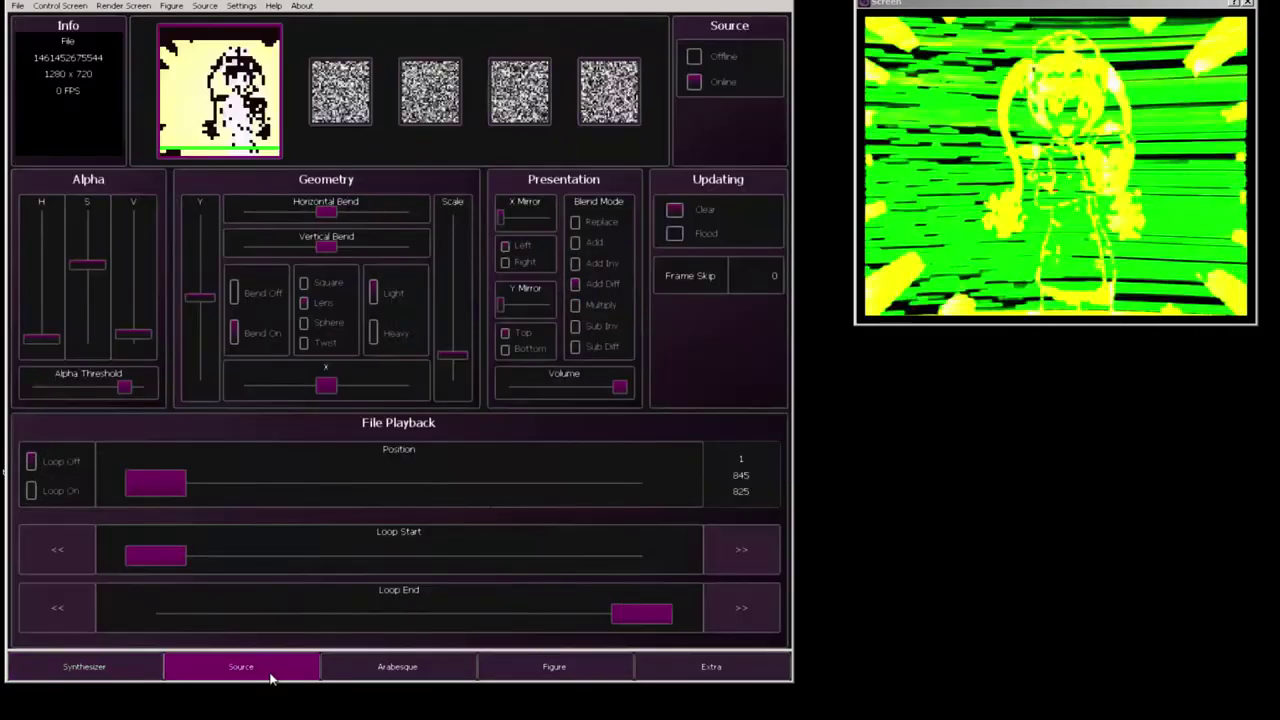
{"action": "left_click", "coordinate": [395, 670]}
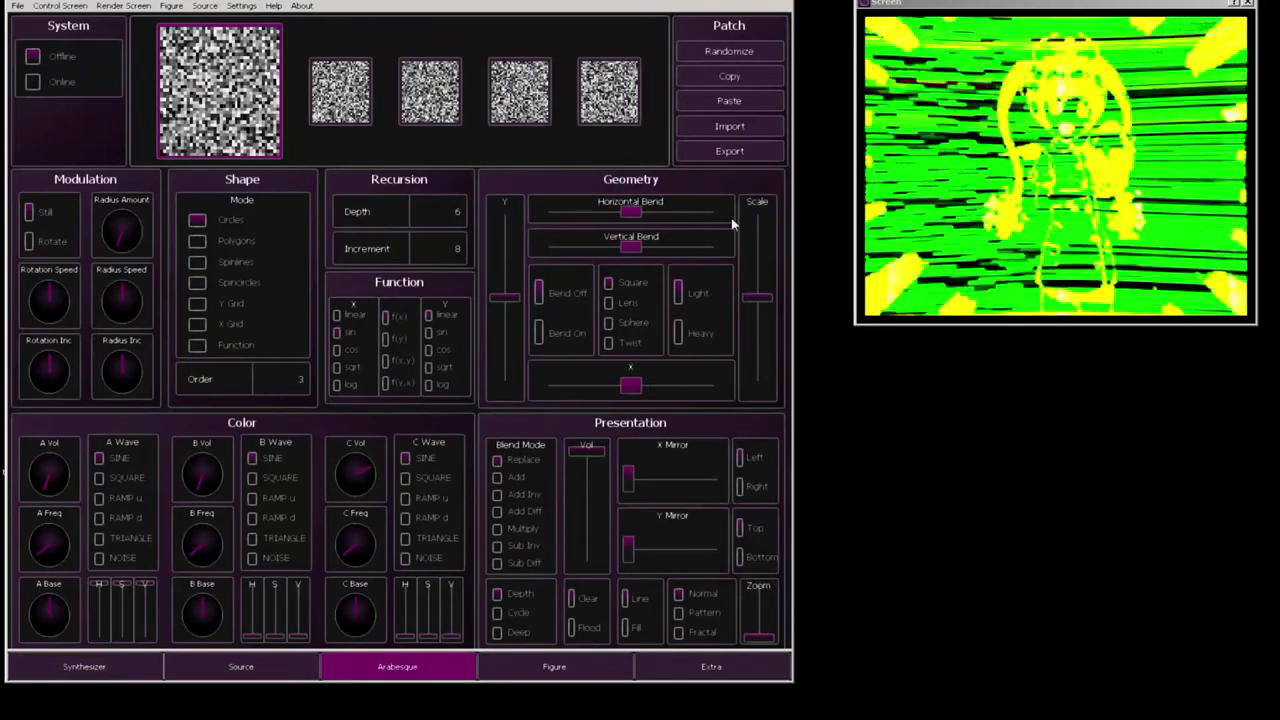
{"action": "left_click", "coordinate": [730, 53]}
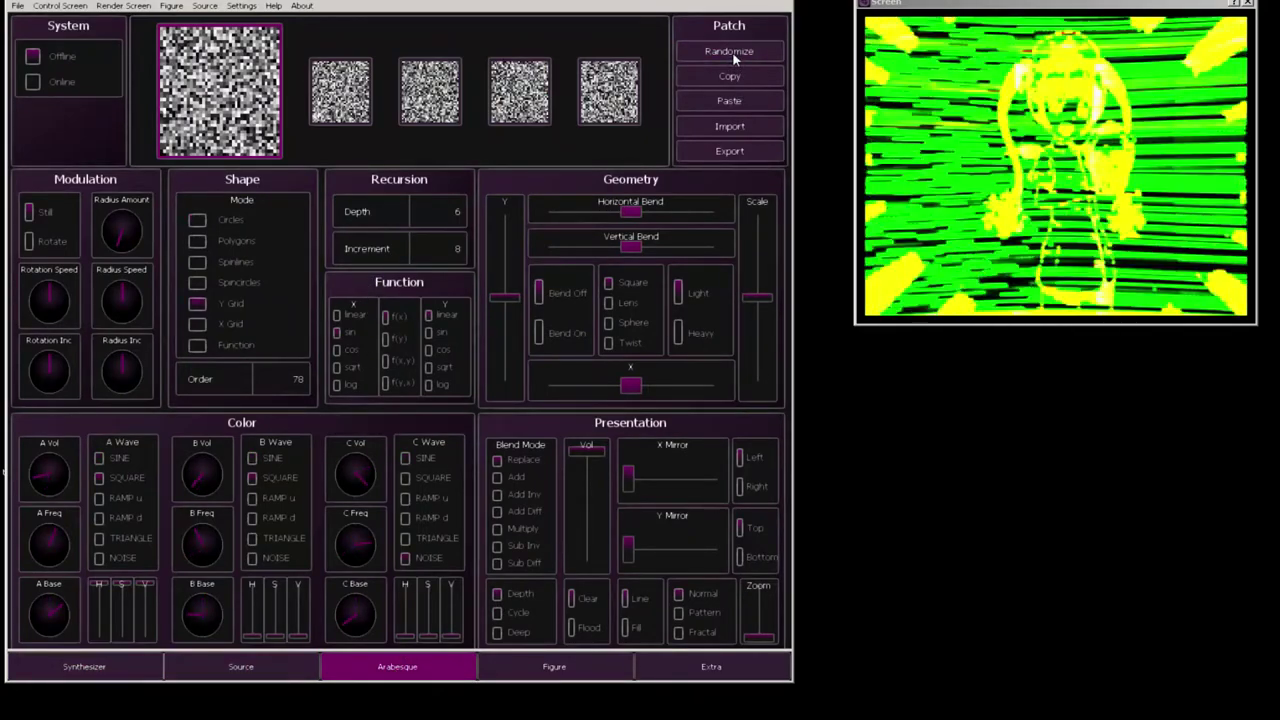
{"action": "left_click", "coordinate": [733, 55]}
{"action": "left_click", "coordinate": [32, 81]}
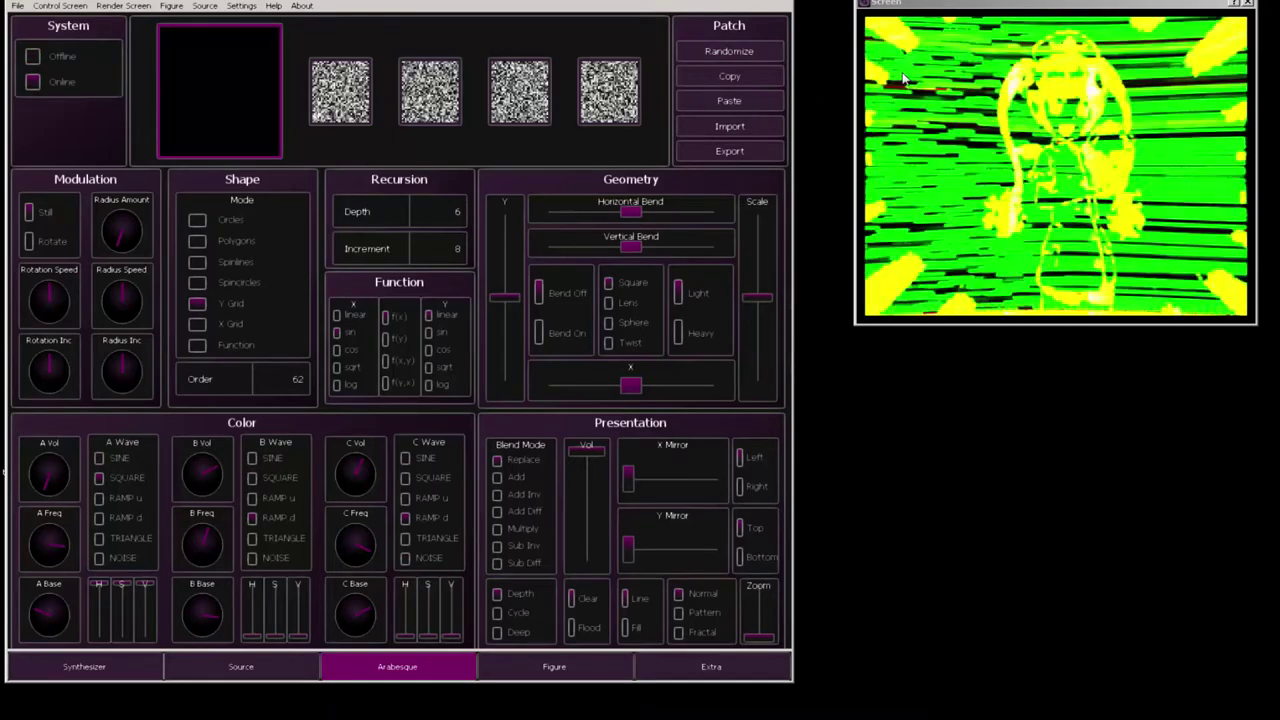
{"action": "left_click", "coordinate": [767, 56]}
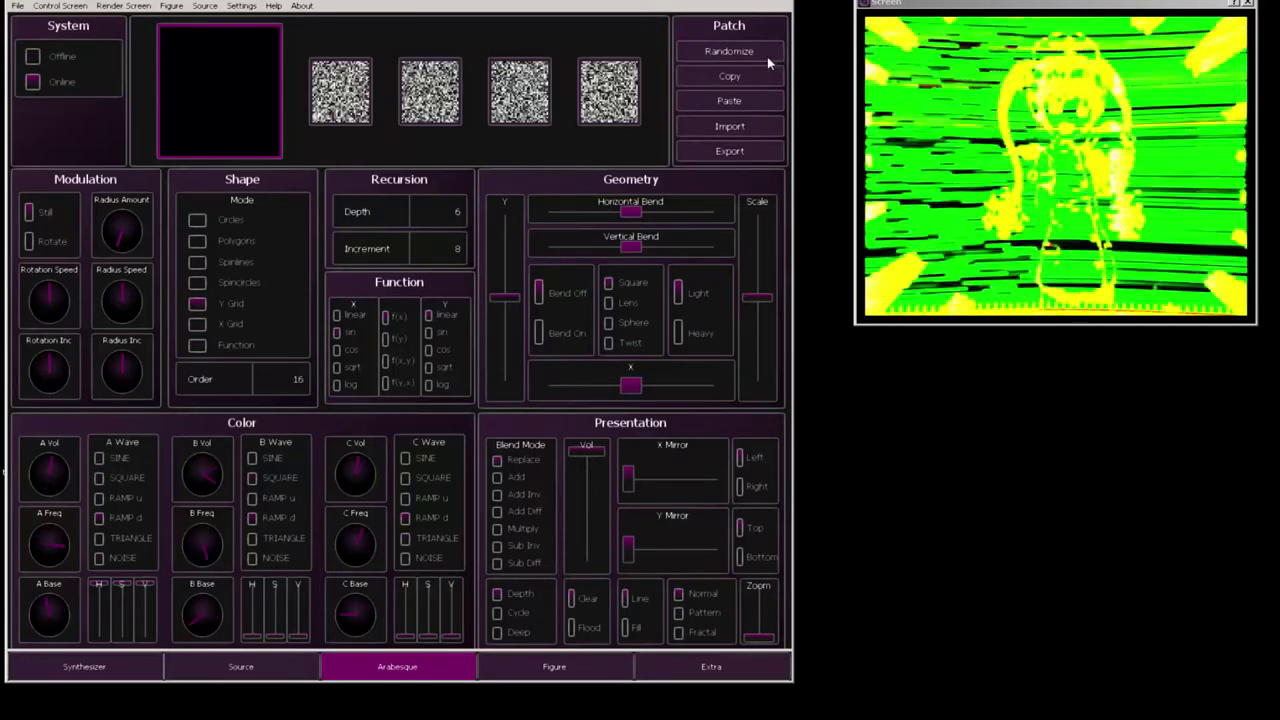
{"action": "left_click", "coordinate": [767, 56]}
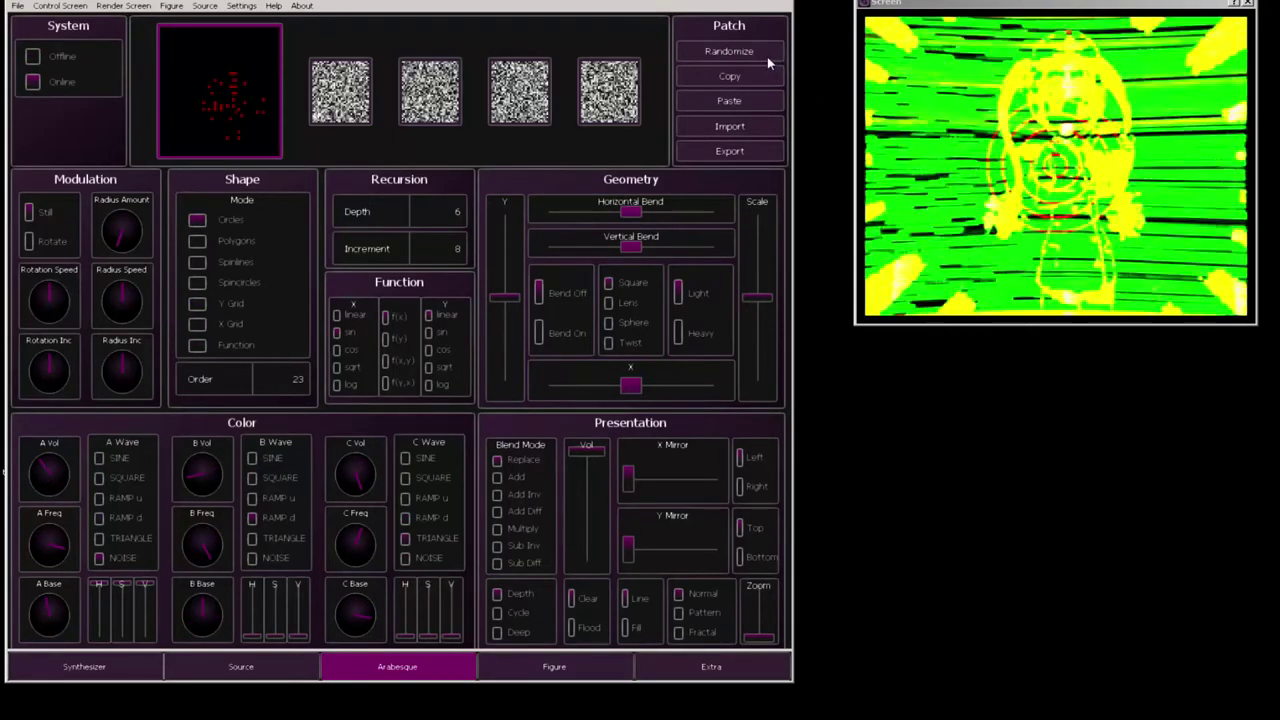
- Raise the arabesque's scale to maximum, increase its zoom, and raise the hue and value of its C color
{"action": "left_click_drag", "start_coordinate": [766, 297], "coordinate": [808, 41]}
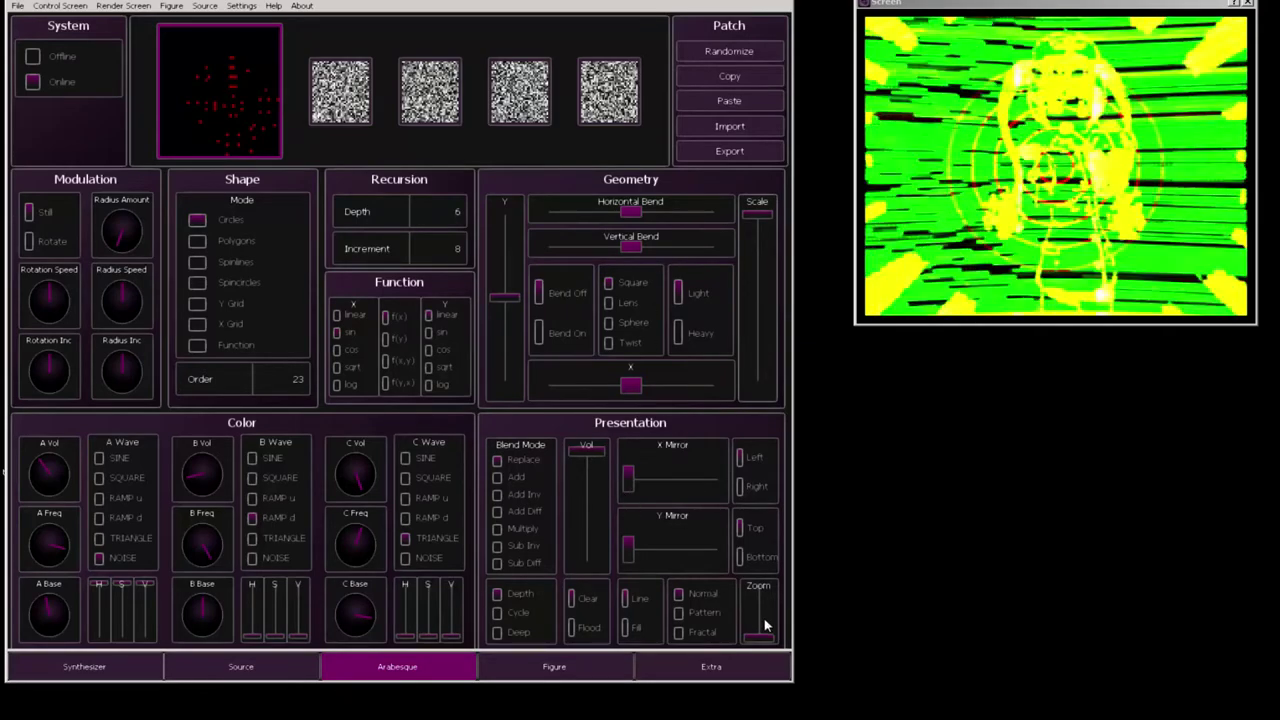
{"action": "mouse_move", "coordinate": [760, 630]}
{"action": "left_mouse_down"}
{"action": "mouse_move", "coordinate": [772, 514]}
{"action": "mouse_move", "coordinate": [770, 615]}
{"action": "left_mouse_up"}
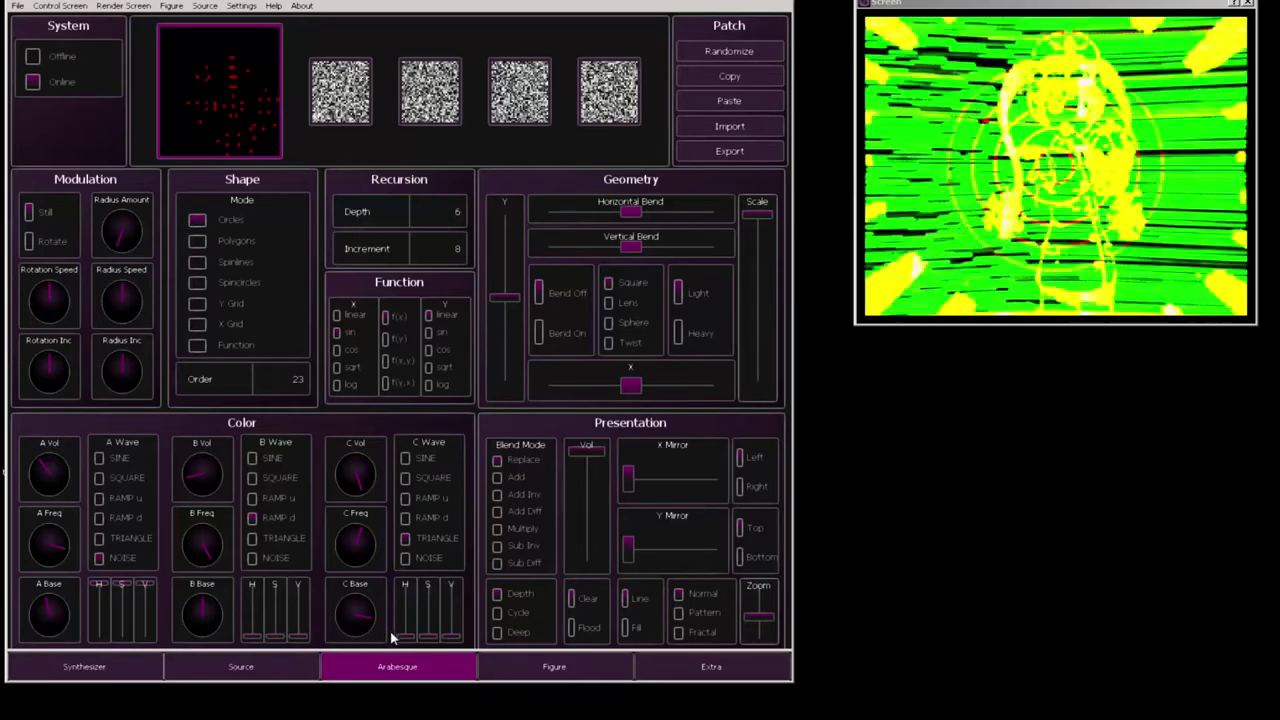
{"action": "left_click_drag", "start_coordinate": [393, 637], "coordinate": [460, 595]}
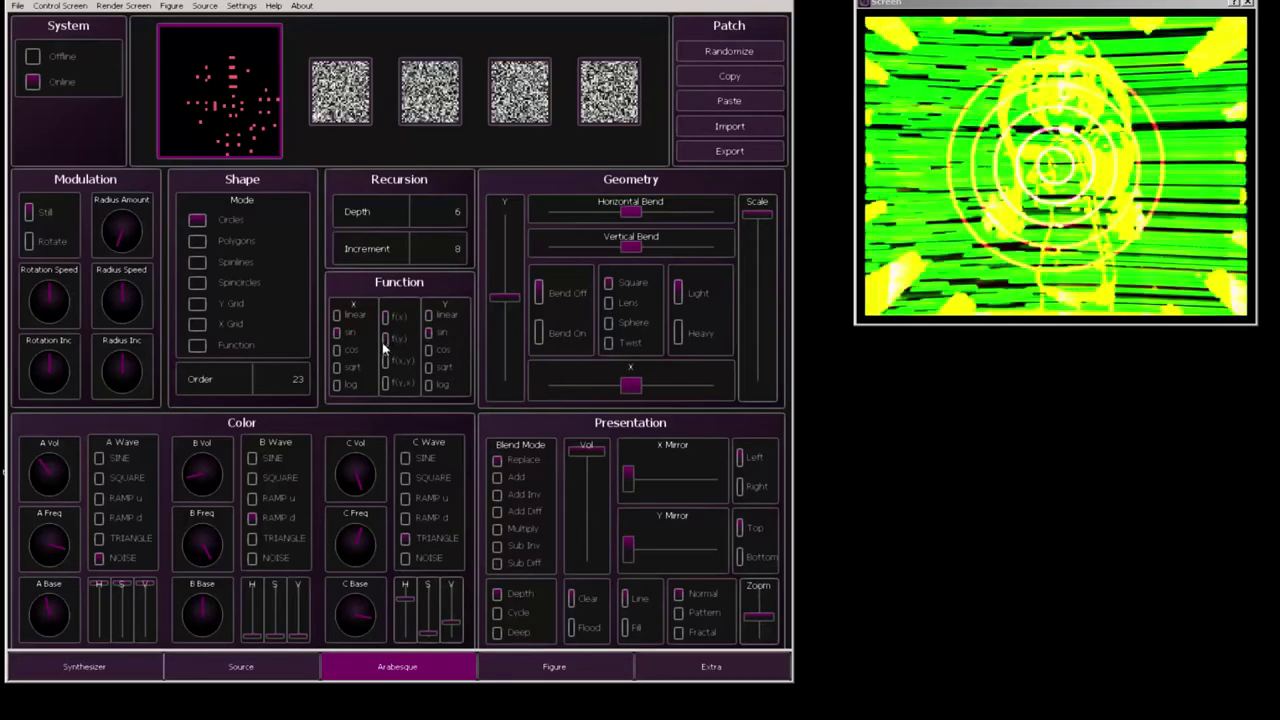
- Try the Spinlines and Polygons shape modes for the arabesque and settle on Spincircles
{"action": "left_click", "coordinate": [198, 261]}
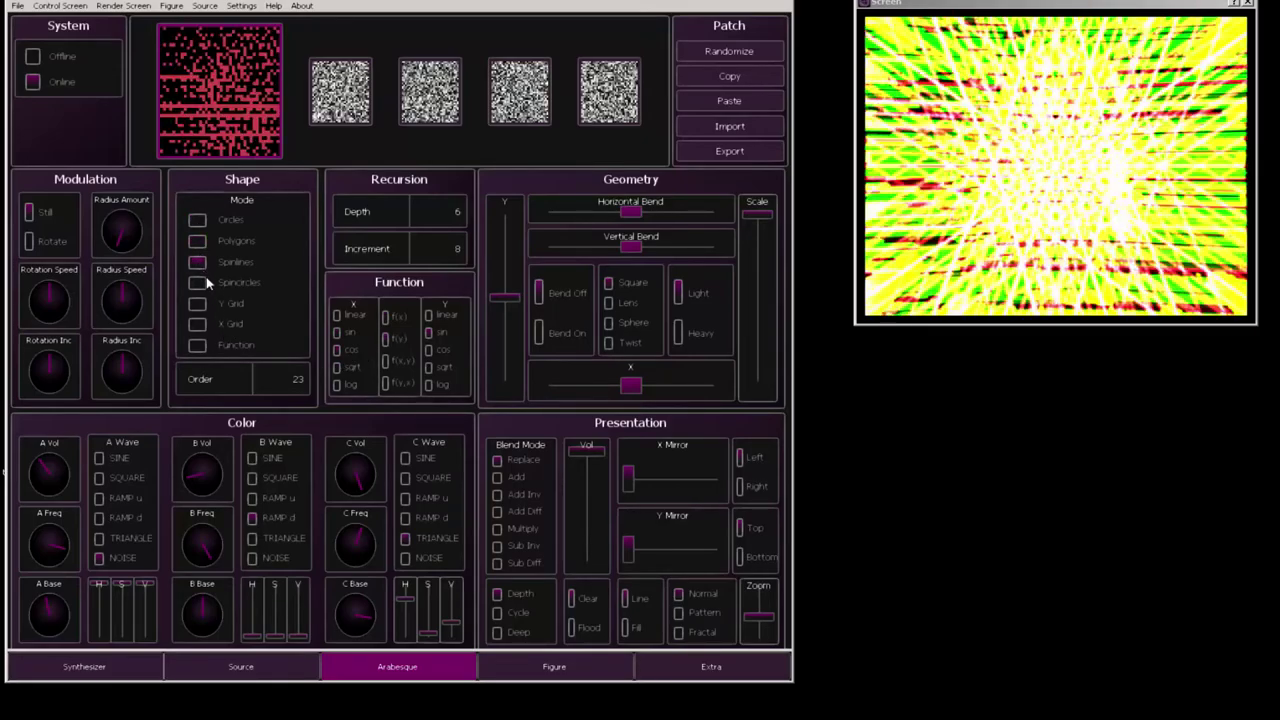
{"action": "left_click", "coordinate": [198, 241]}
{"action": "left_click", "coordinate": [198, 261]}
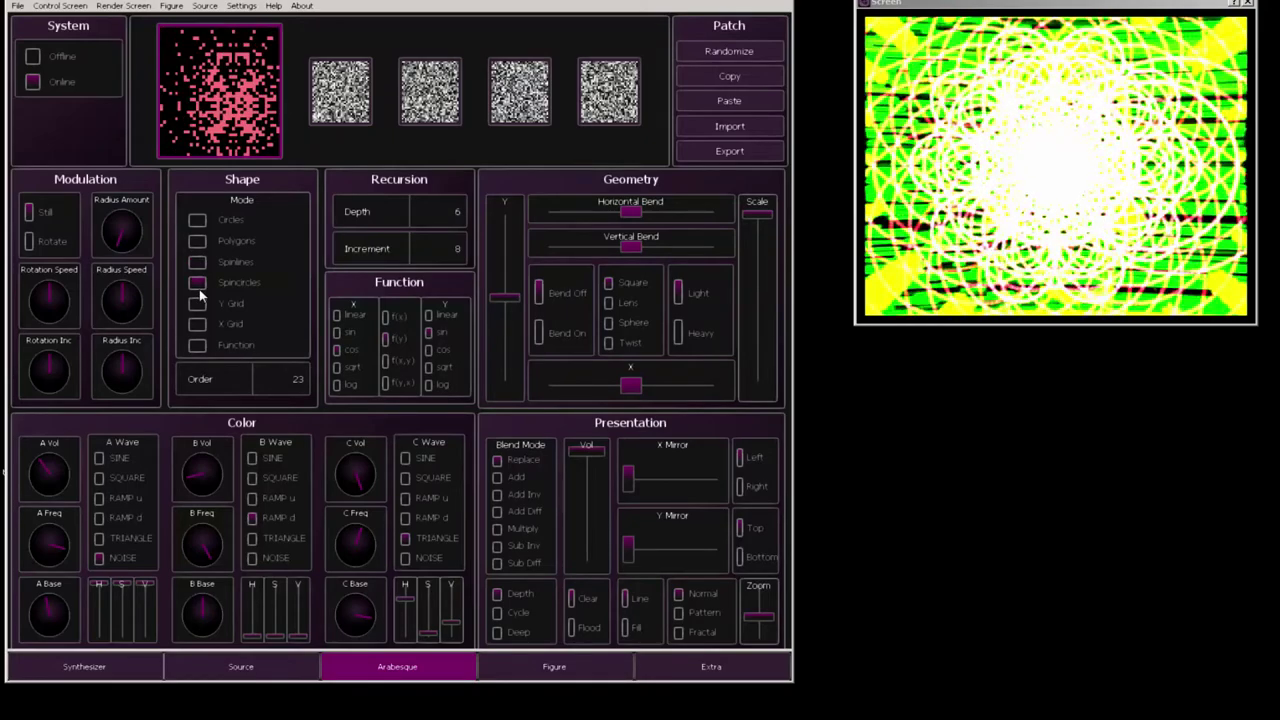
- Readjust the arabesque's C color by lowering its hue and value and raising its saturation slightly
{"action": "left_click_drag", "start_coordinate": [414, 600], "coordinate": [408, 628]}
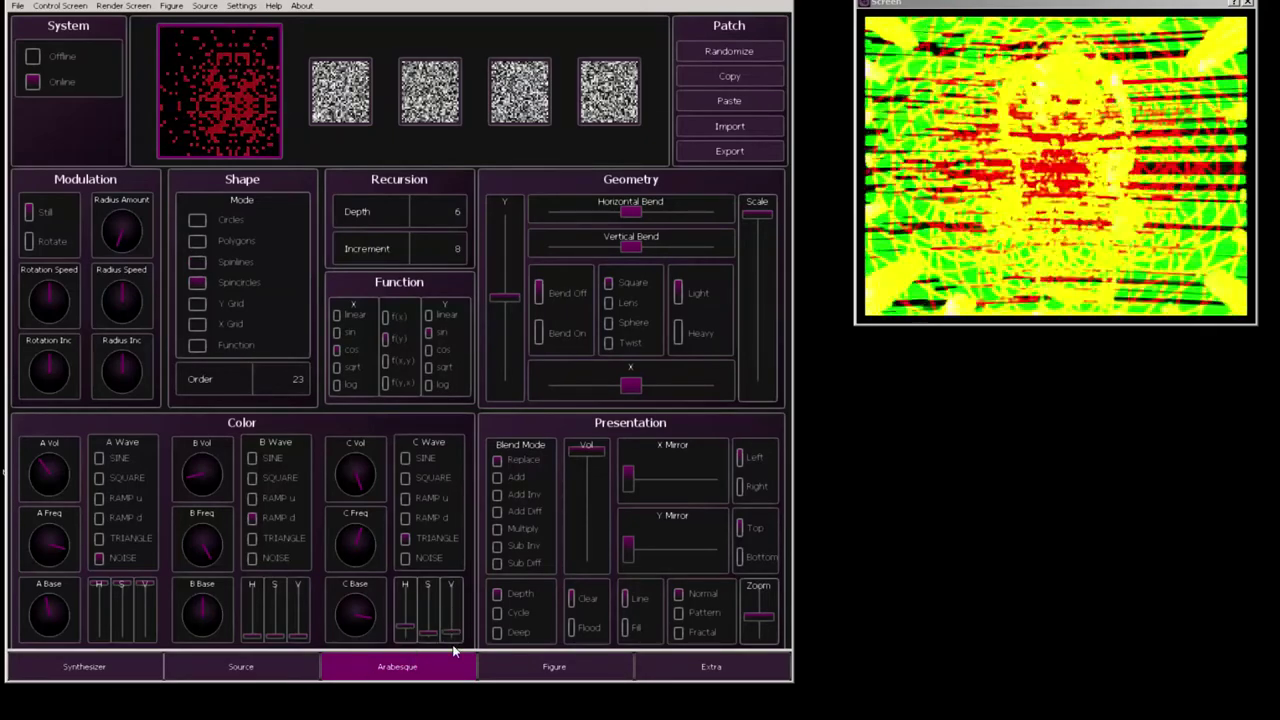
{"action": "mouse_move", "coordinate": [456, 632]}
{"action": "left_mouse_down"}
{"action": "mouse_move", "coordinate": [466, 537]}
{"action": "mouse_move", "coordinate": [470, 636]}
{"action": "mouse_move", "coordinate": [437, 518]}
{"action": "left_mouse_up"}
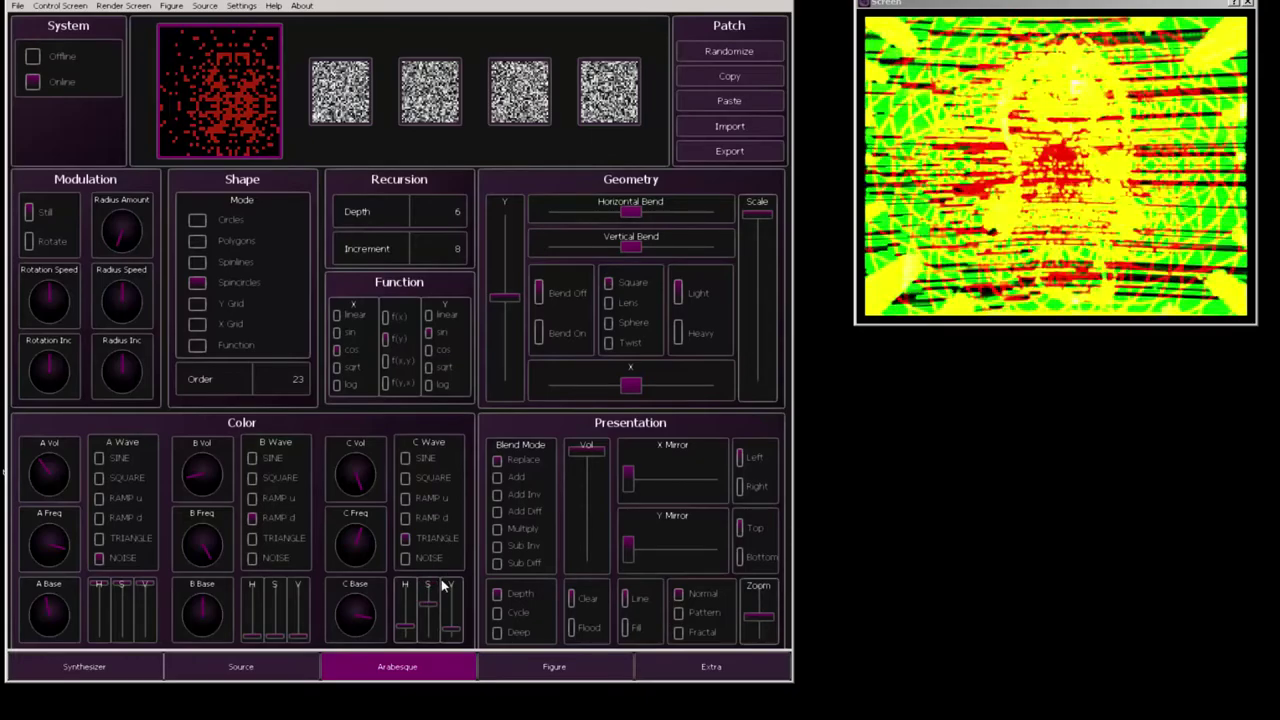
{"action": "left_click_drag", "start_coordinate": [441, 585], "coordinate": [398, 645]}
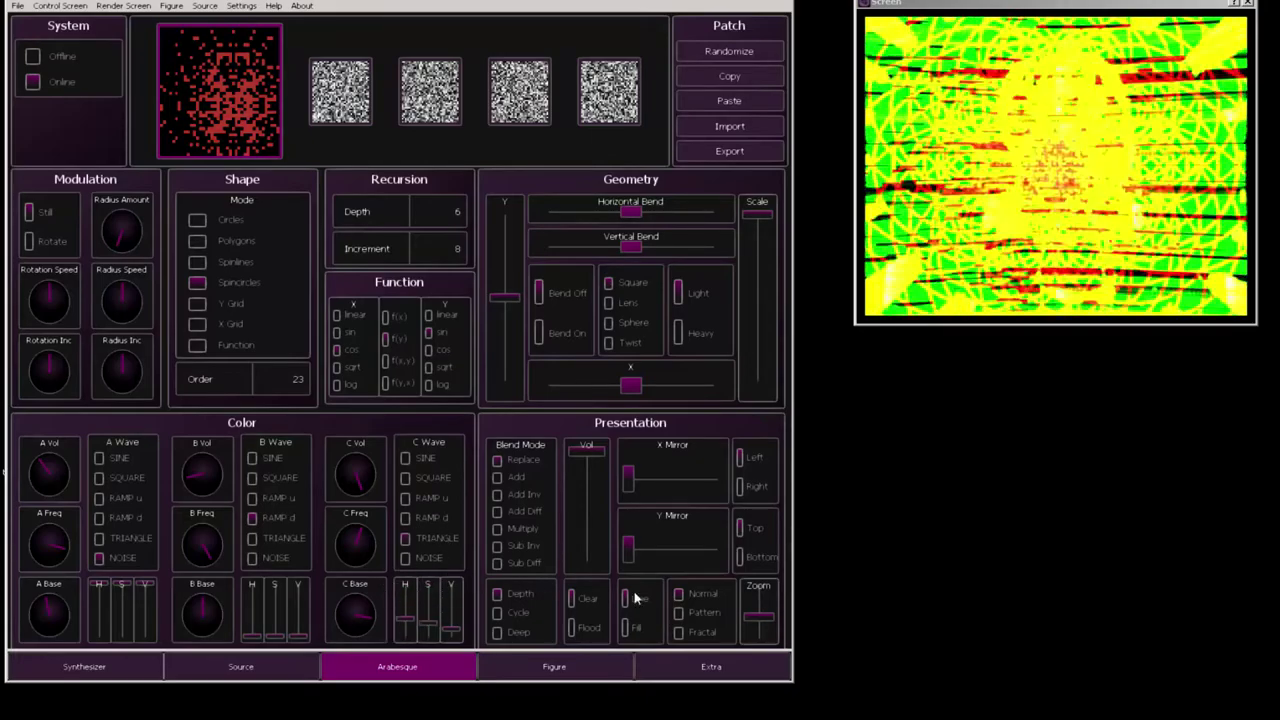
- Lower the arabesque's scale and set both its recursion depth and its increment to 3
{"action": "left_click_drag", "start_coordinate": [762, 220], "coordinate": [787, 455]}
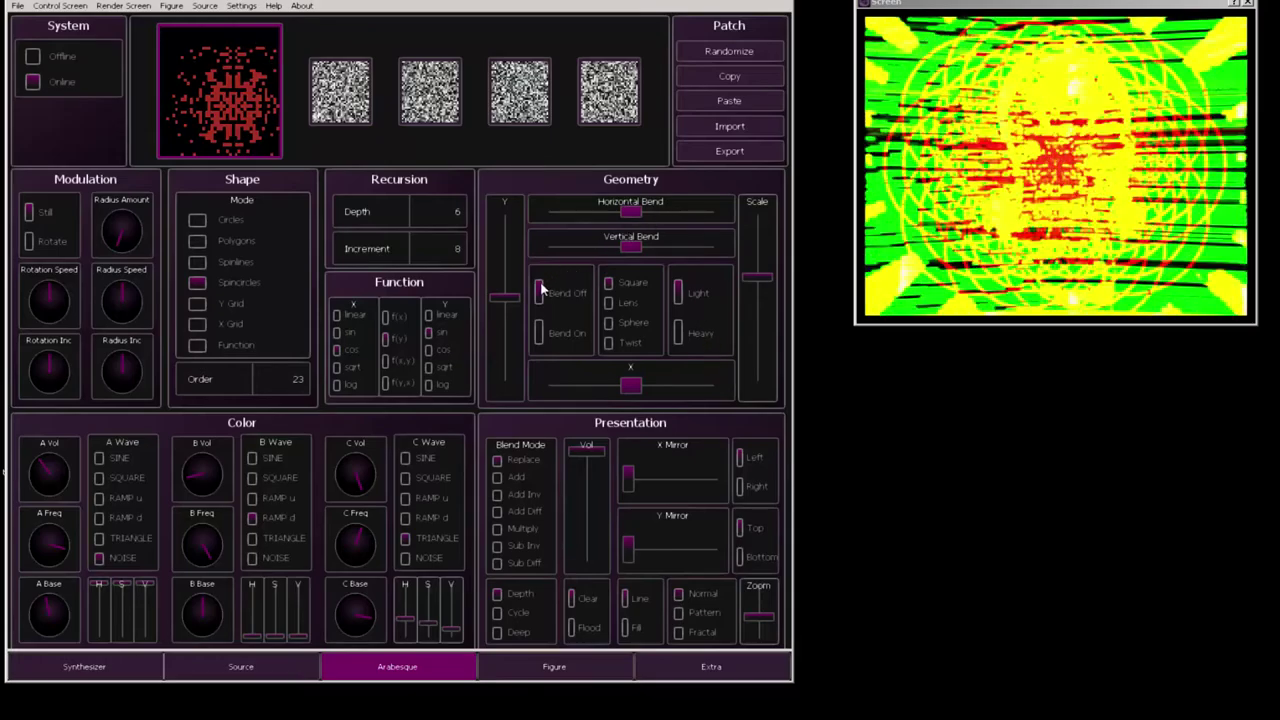
{"action": "left_click_drag", "start_coordinate": [449, 219], "coordinate": [467, 492]}
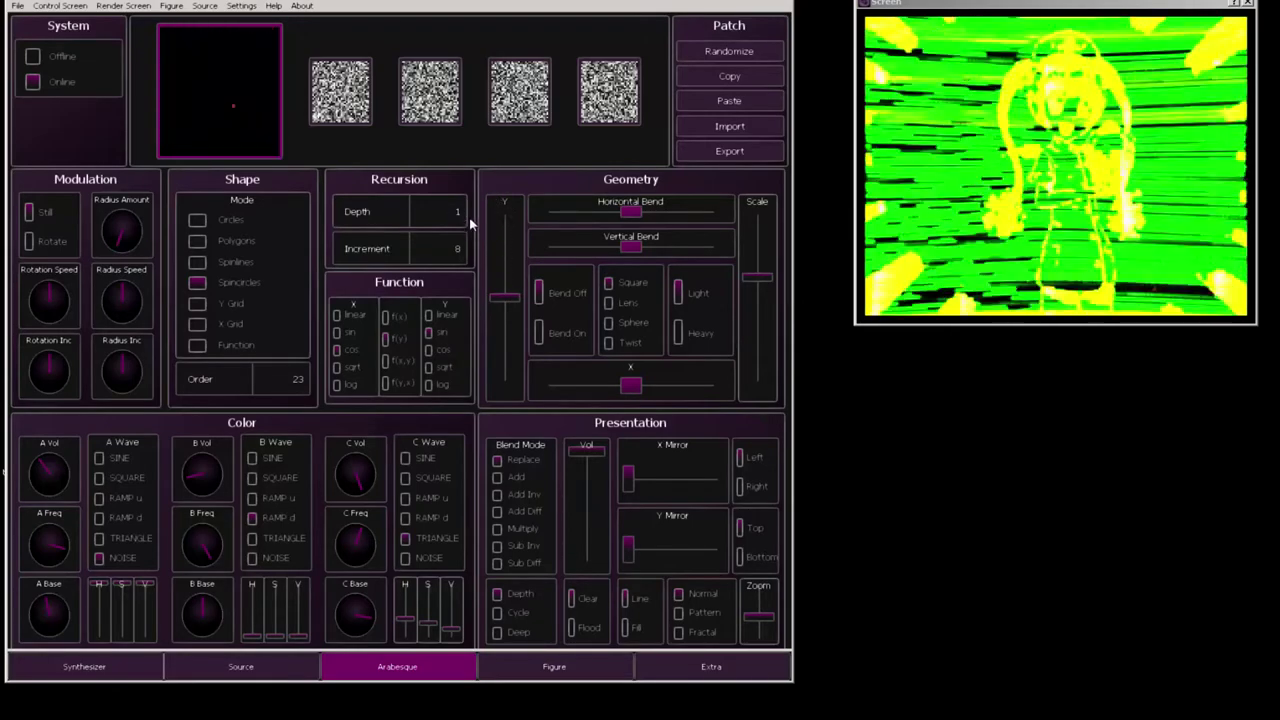
{"action": "scroll", "coordinate": [473, 214], "scroll_direction": "down", "scroll_amount": 5}
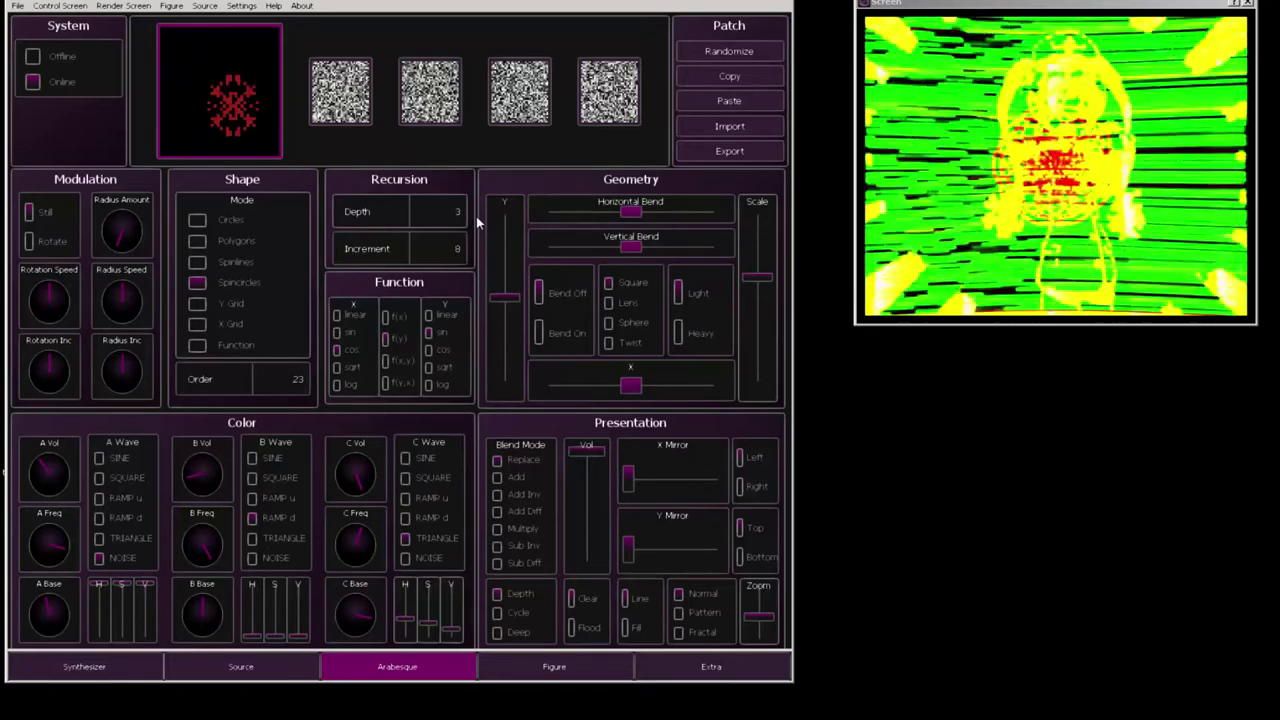
{"action": "left_click_drag", "start_coordinate": [457, 256], "coordinate": [459, 310]}
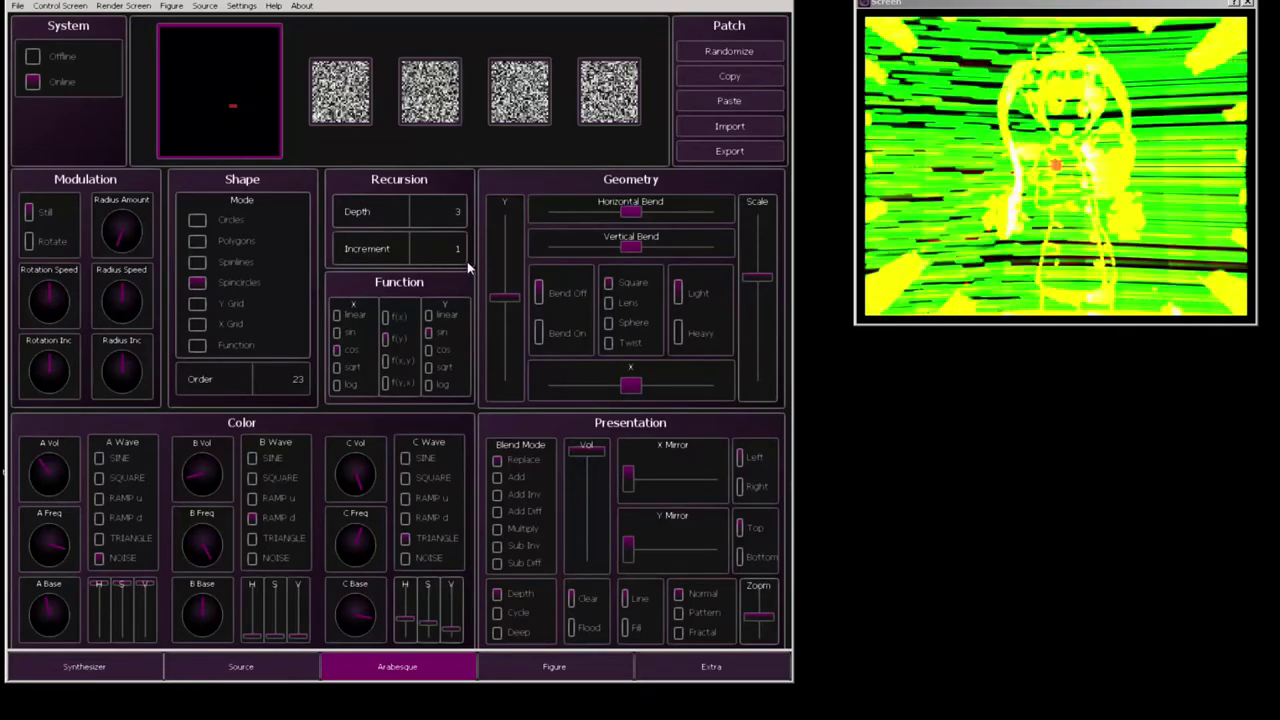
{"action": "left_click_drag", "start_coordinate": [470, 265], "coordinate": [471, 251]}
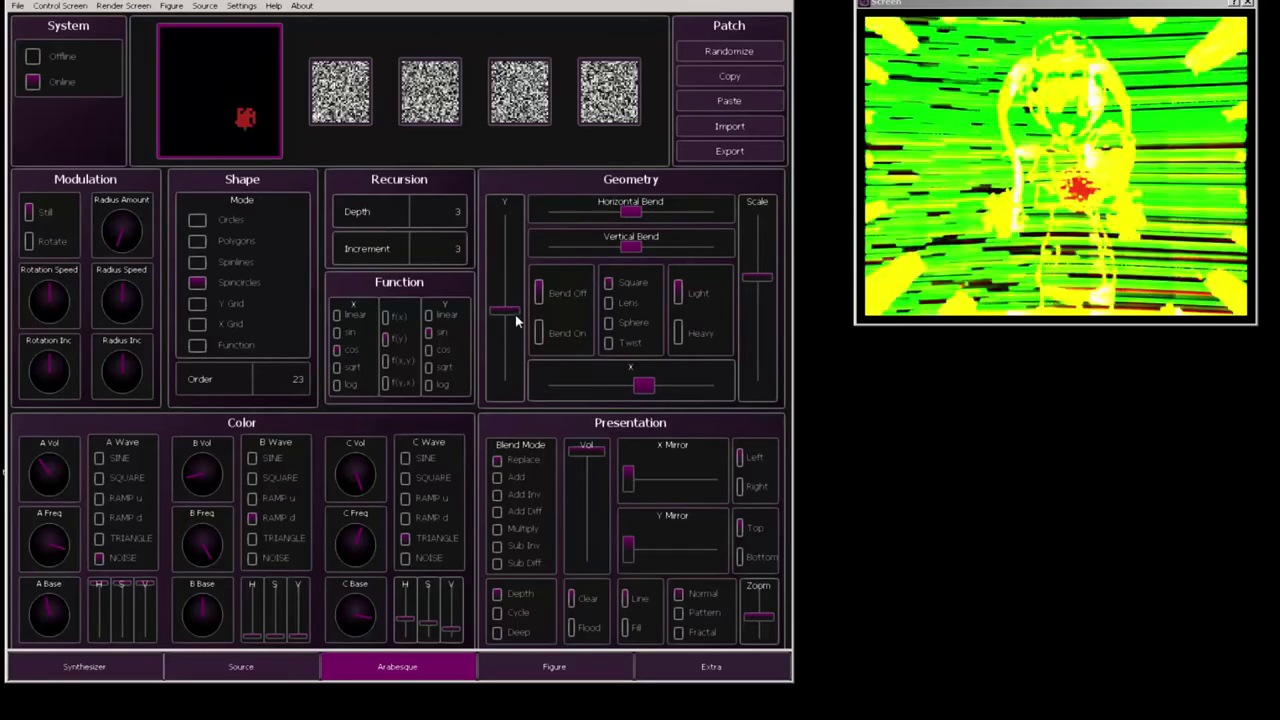
- Reduce the arabesque's recursion depth to 2 and nudge its Y and X position slightly back toward the center
{"action": "left_click_drag", "start_coordinate": [517, 307], "coordinate": [517, 302]}
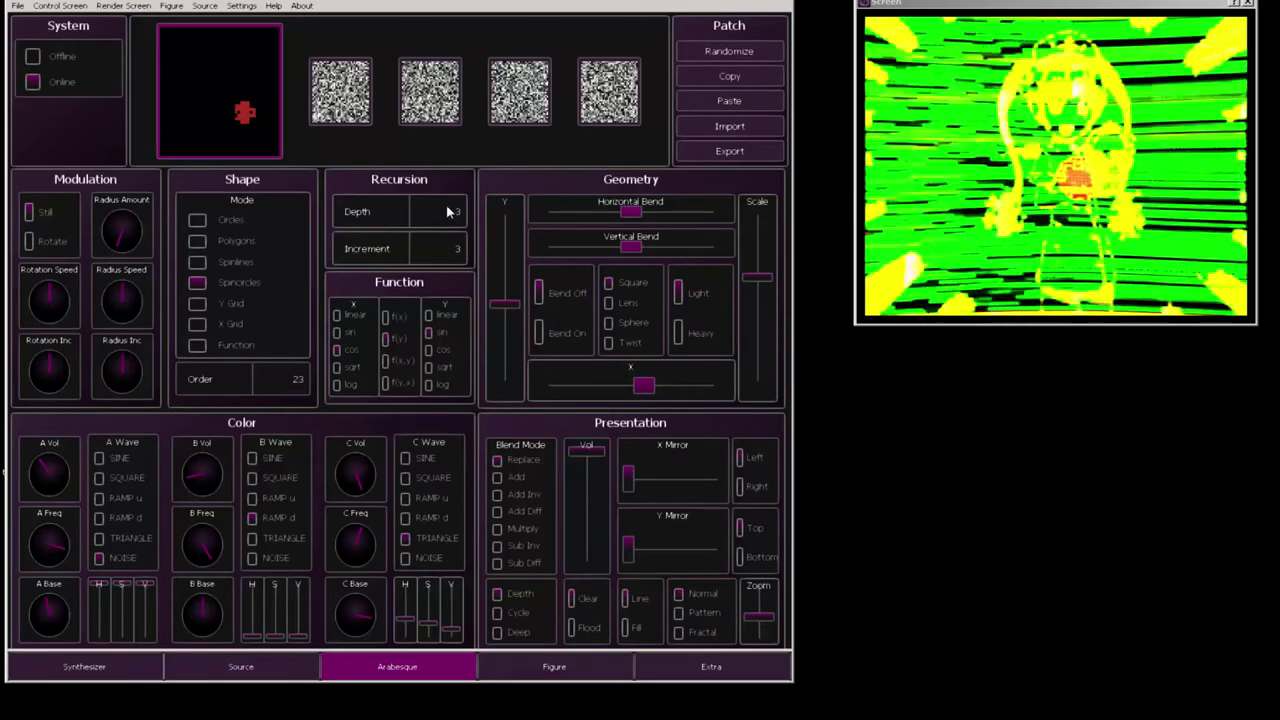
{"action": "left_click_drag", "start_coordinate": [458, 219], "coordinate": [457, 222]}
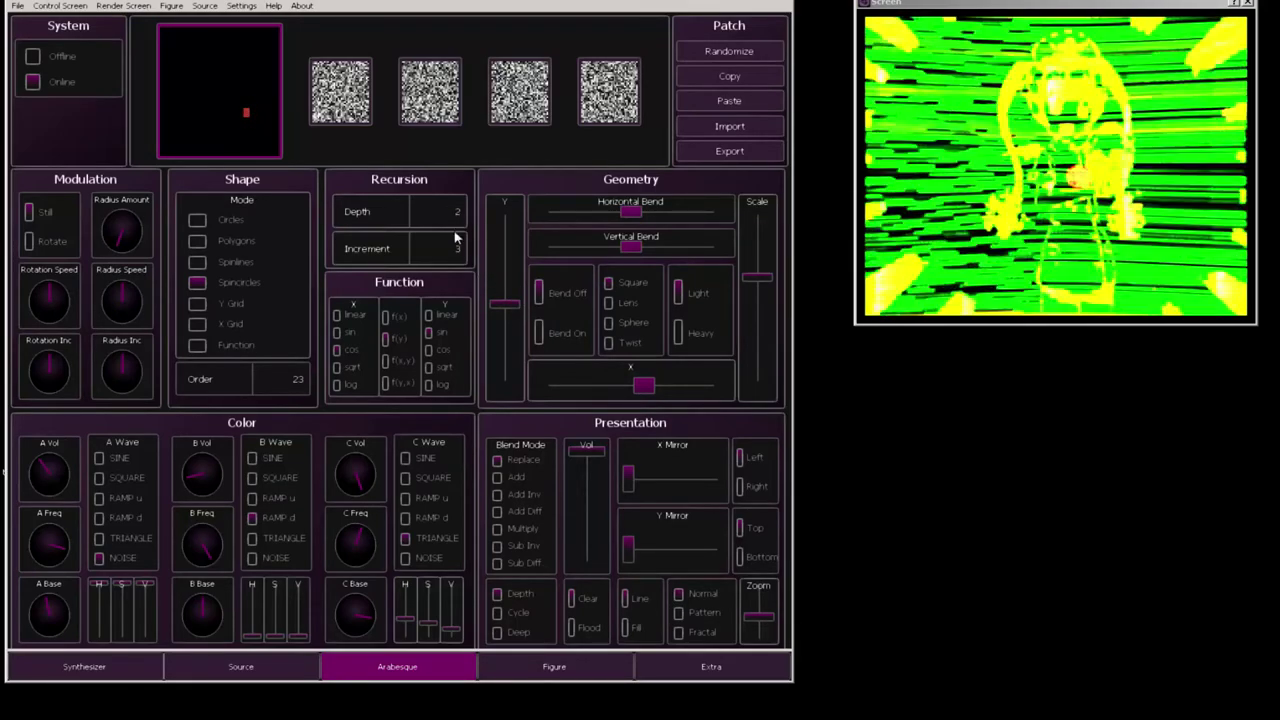
{"action": "left_click_drag", "start_coordinate": [508, 317], "coordinate": [514, 306]}
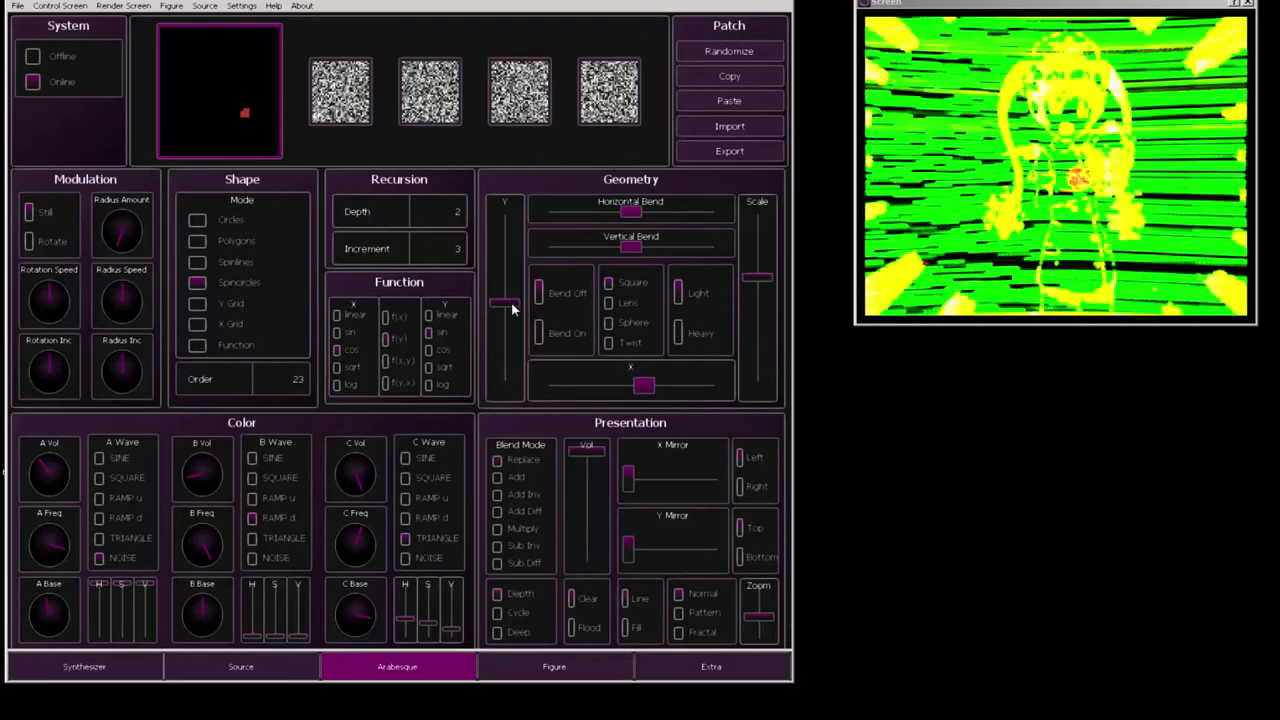
{"action": "left_click_drag", "start_coordinate": [638, 390], "coordinate": [634, 393]}
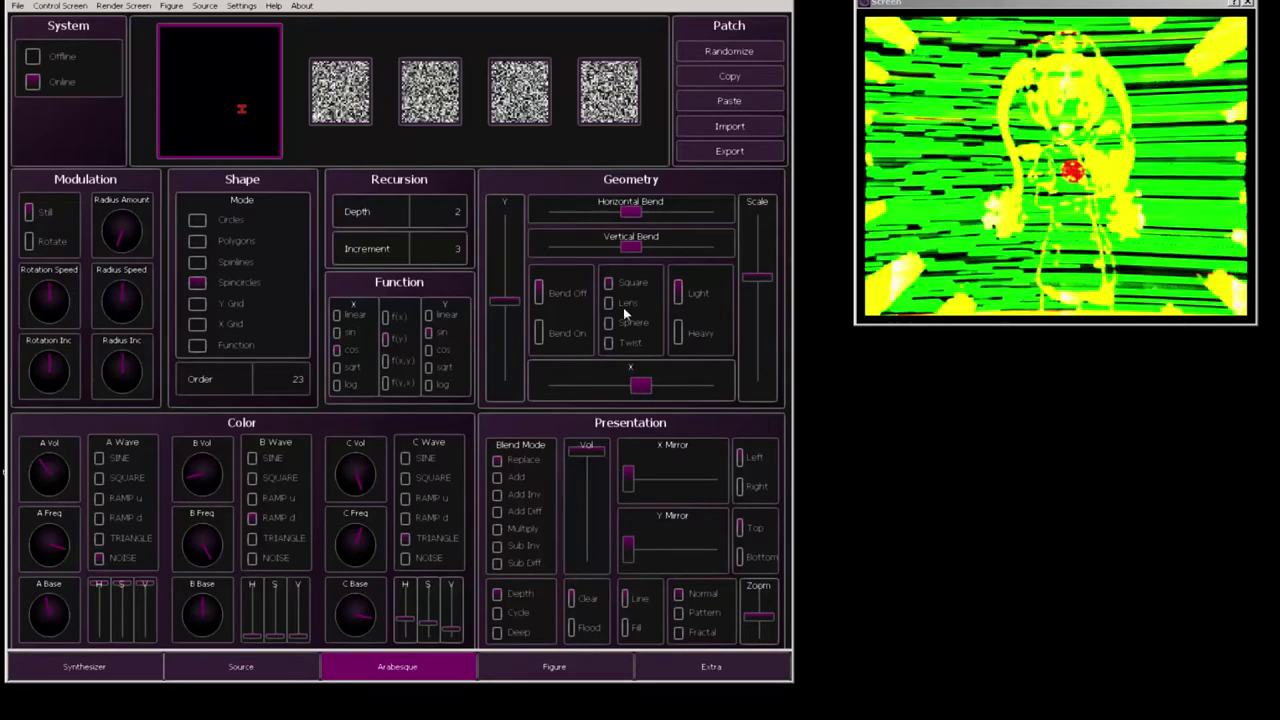
- Set the arabesque's recursion increment to 98, trying the maximum scale before settling on a scale of about half
{"action": "left_click_drag", "start_coordinate": [765, 282], "coordinate": [772, 236]}
{"action": "left_click_drag", "start_coordinate": [786, 183], "coordinate": [797, 90]}
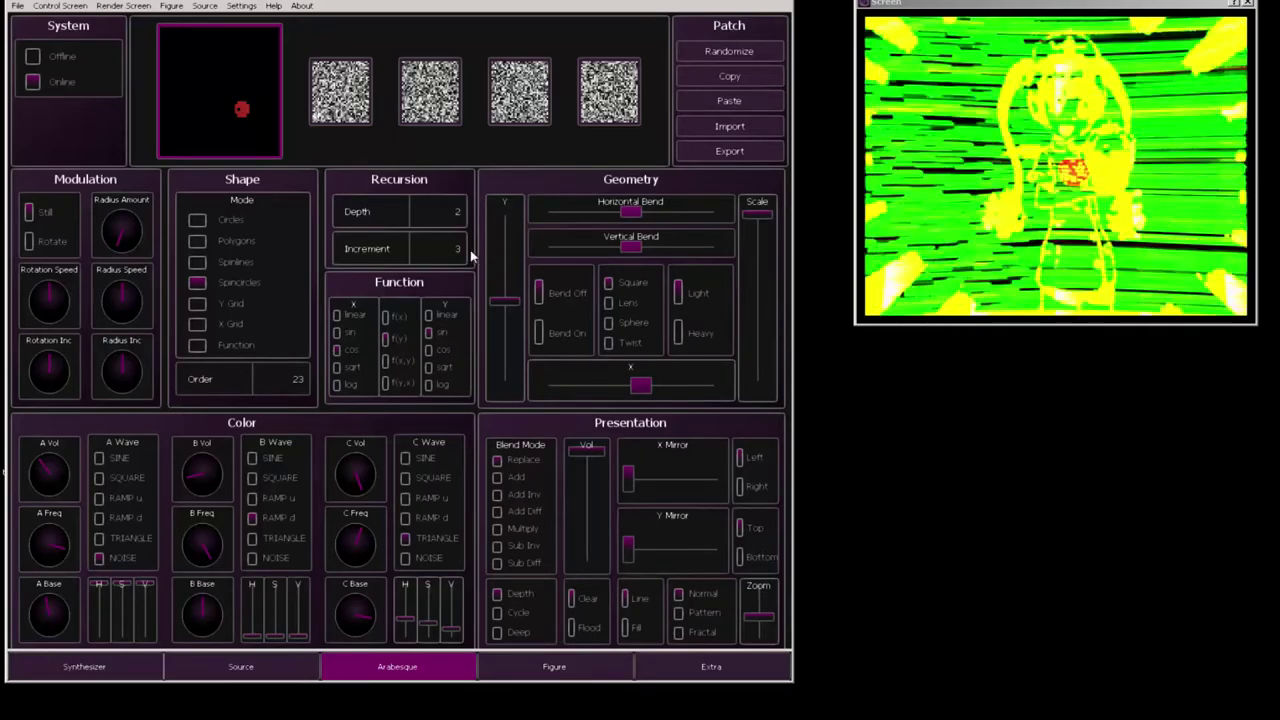
{"action": "left_click_drag", "start_coordinate": [454, 251], "coordinate": [464, 30]}
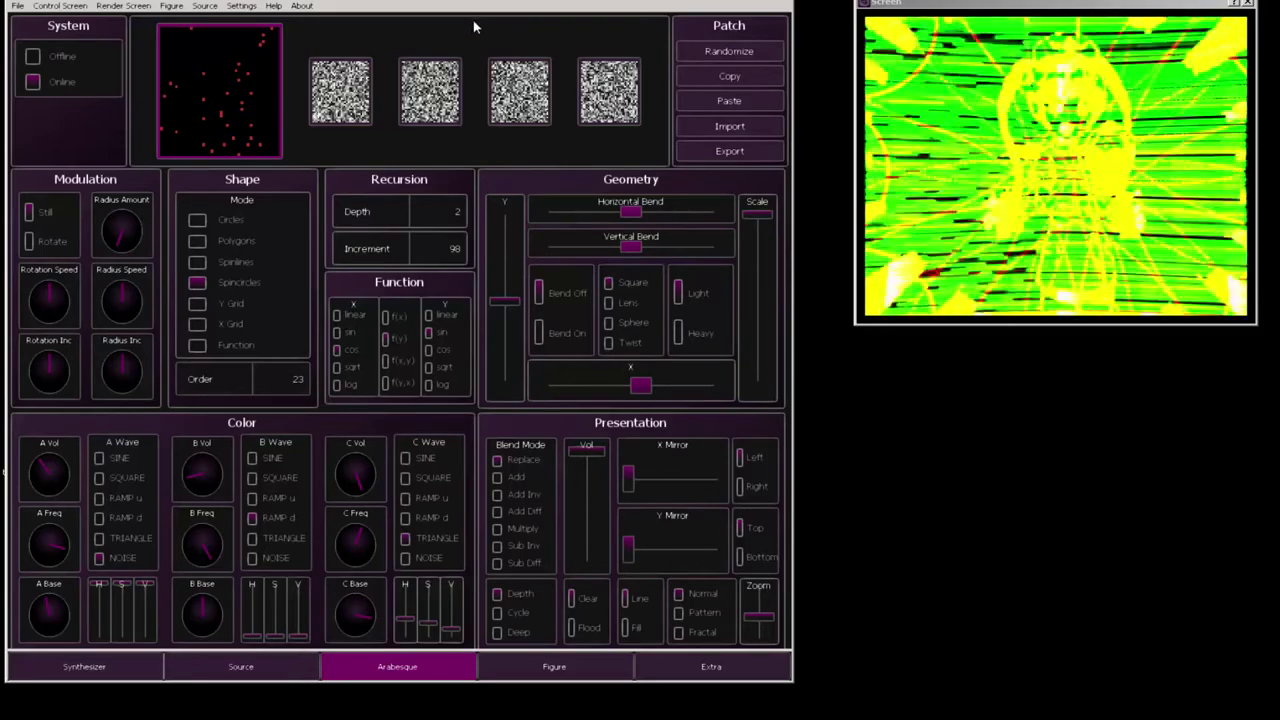
{"action": "left_click_drag", "start_coordinate": [759, 255], "coordinate": [763, 443]}
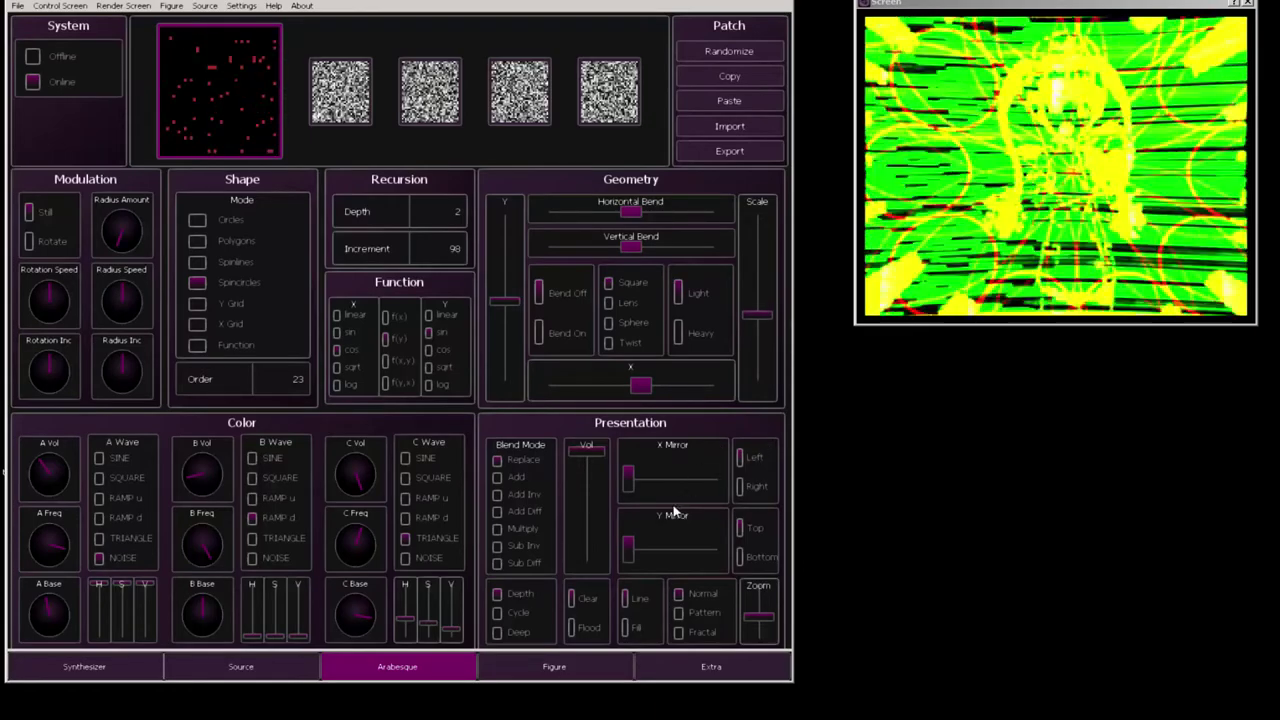
- Try the synthesizer's blue-striped third patch, then select the empty fifth patch and randomize it repeatedly until it is mostly dark blue
{"action": "left_click", "coordinate": [123, 668]}
{"action": "left_click", "coordinate": [757, 51]}
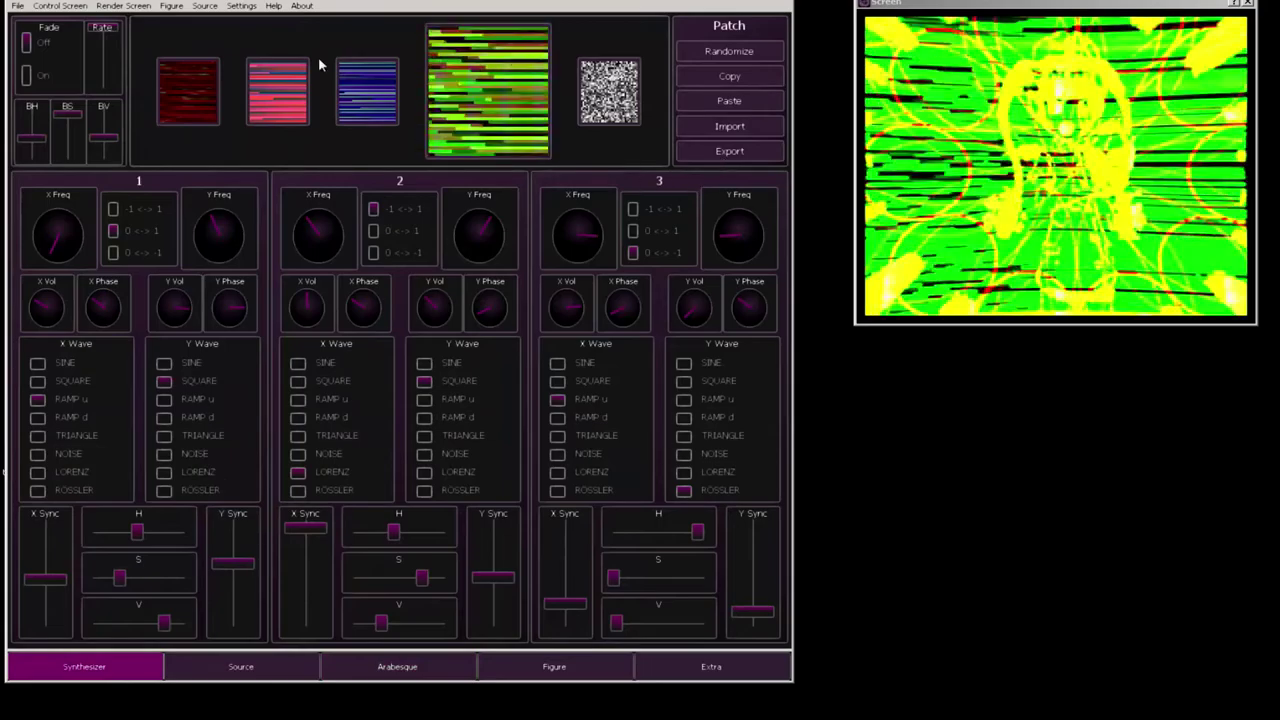
{"action": "left_click", "coordinate": [350, 95]}
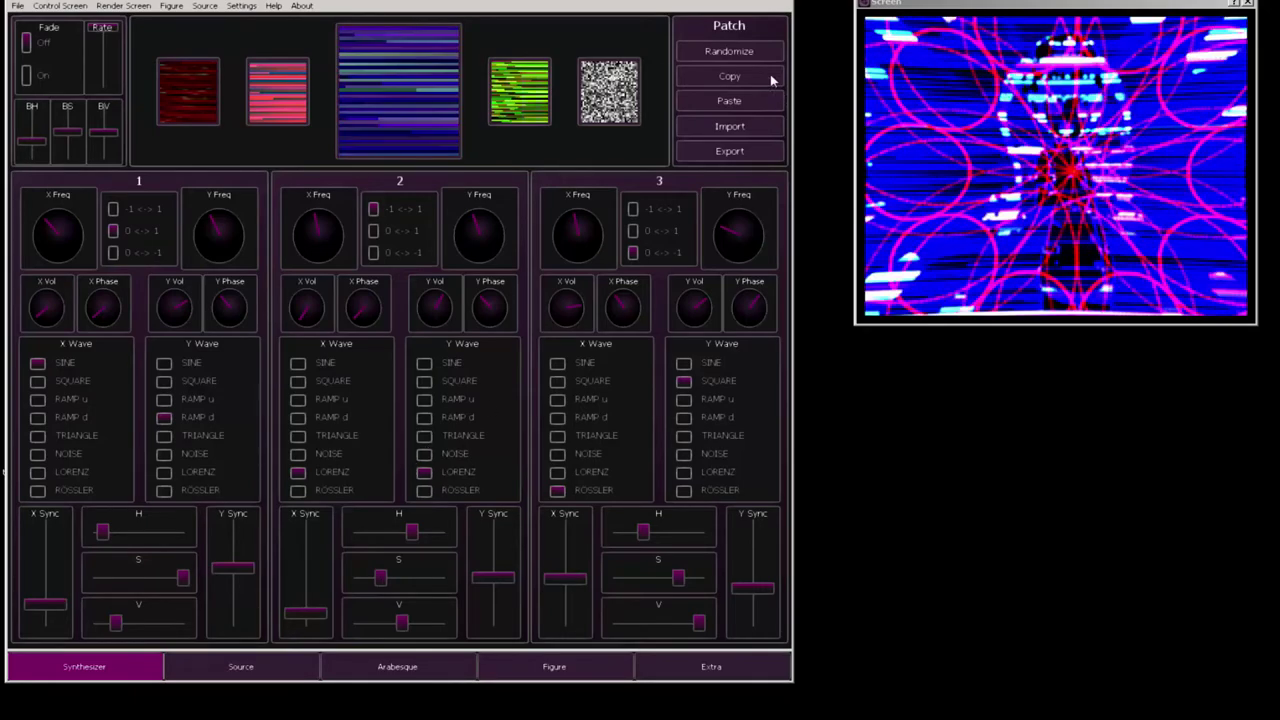
{"action": "left_click", "coordinate": [668, 64]}
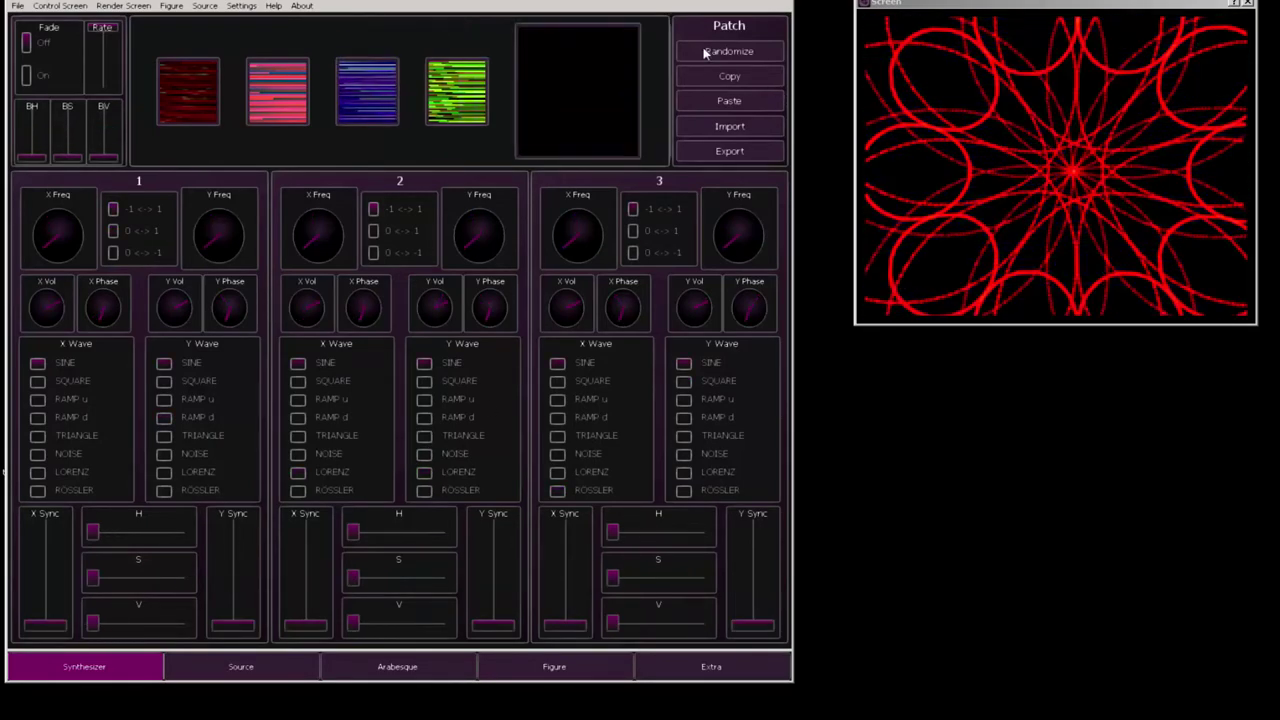
{"action": "left_click", "coordinate": [705, 53]}
{"action": "left_click", "coordinate": [705, 53]}
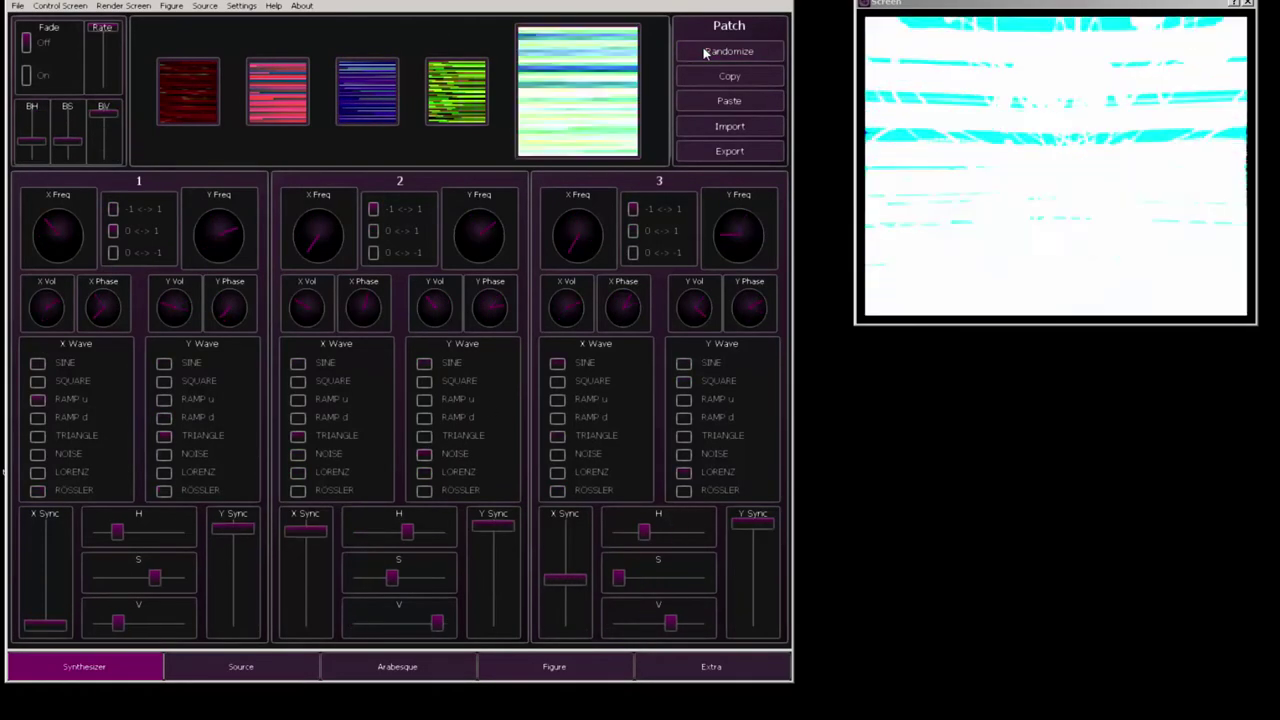
{"action": "left_click", "coordinate": [705, 53]}
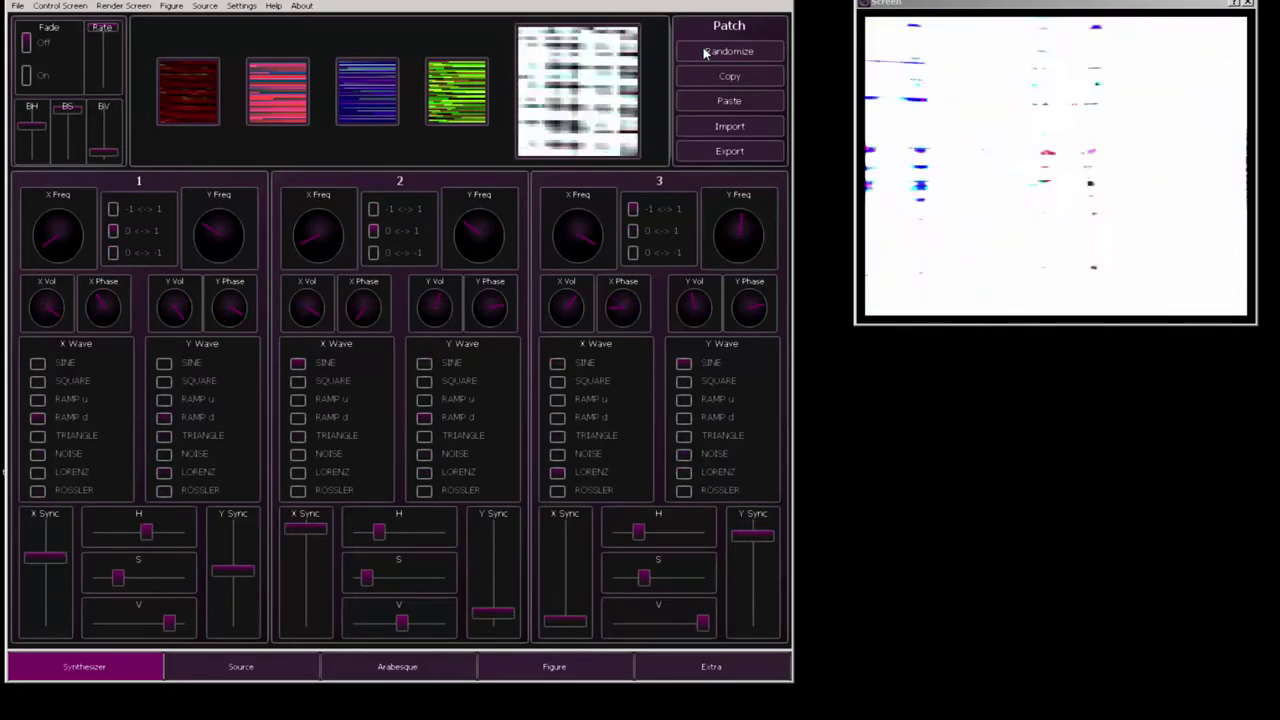
{"action": "left_click", "coordinate": [705, 53]}
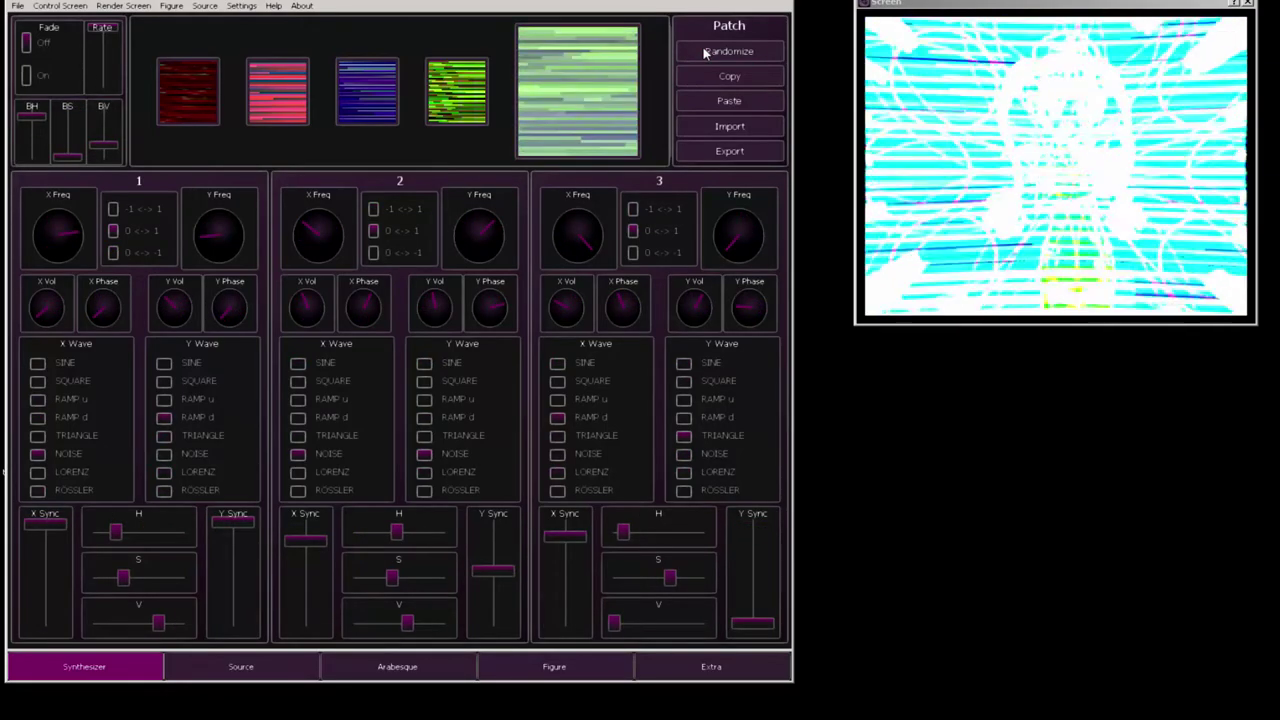
{"action": "left_click", "coordinate": [705, 53]}
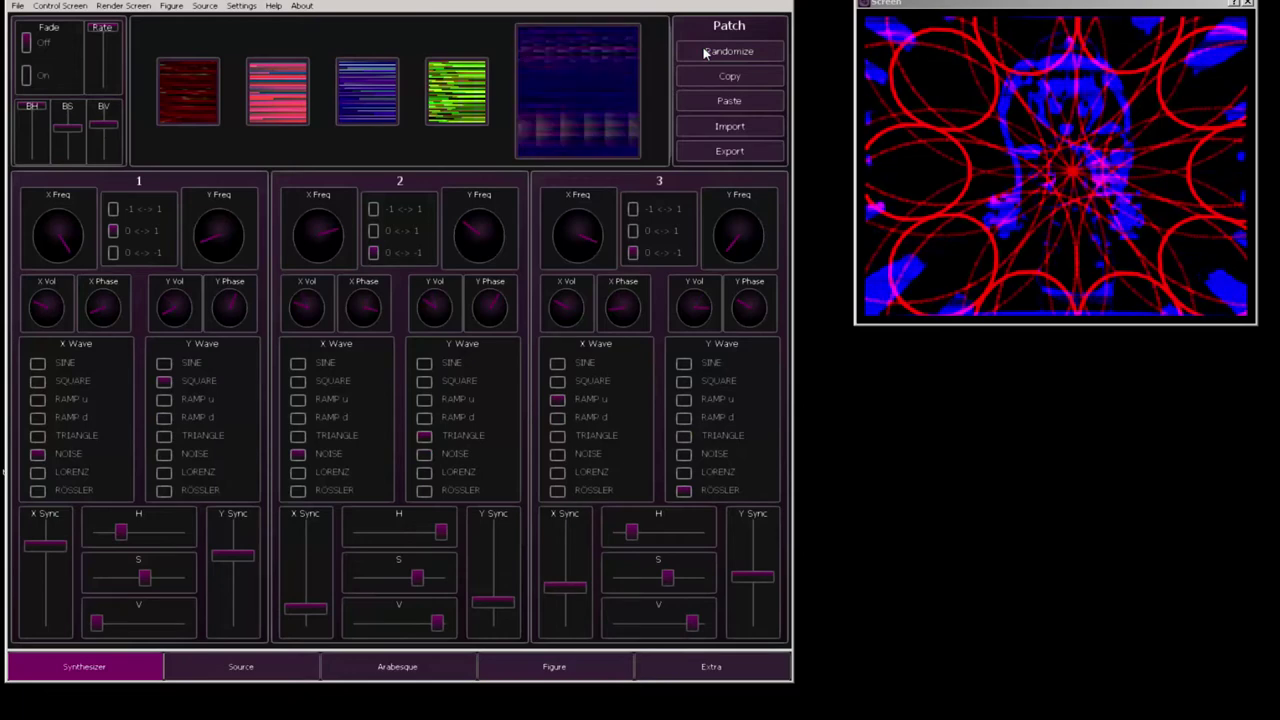
- Move the source video's loop start to frame 40 and turn looping on
{"action": "left_click", "coordinate": [287, 676]}
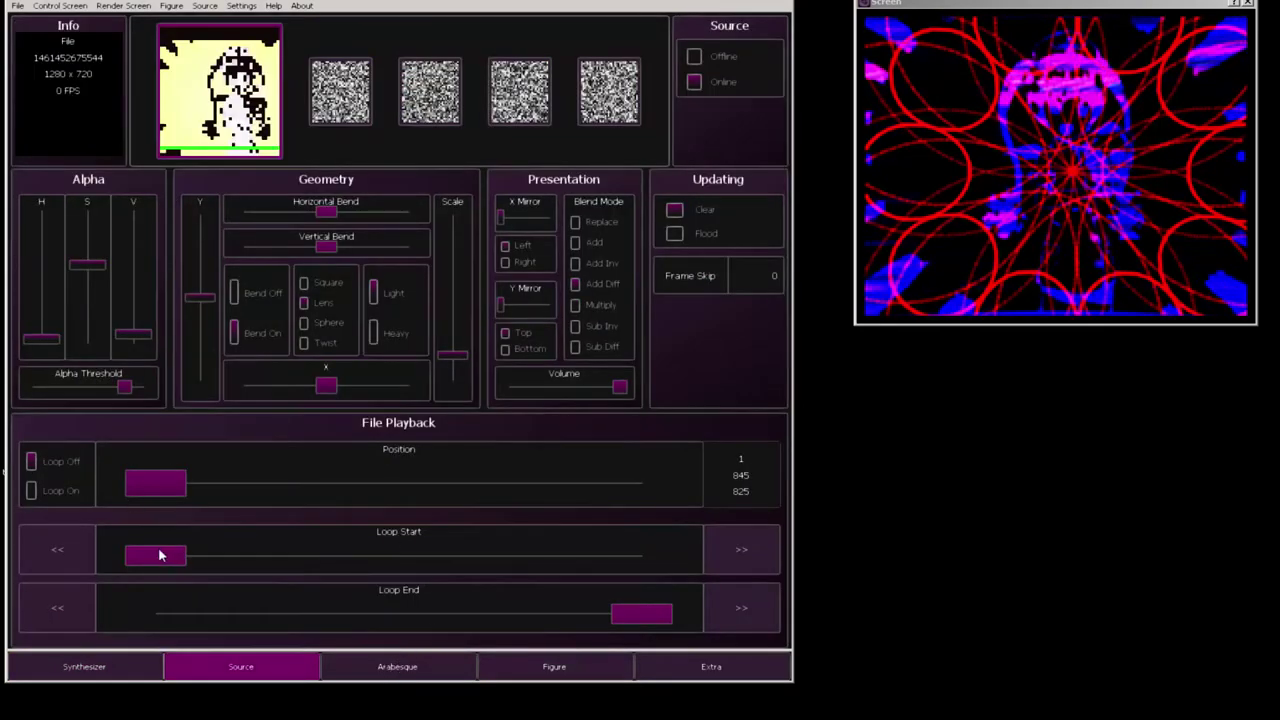
{"action": "left_click_drag", "start_coordinate": [235, 563], "coordinate": [505, 563]}
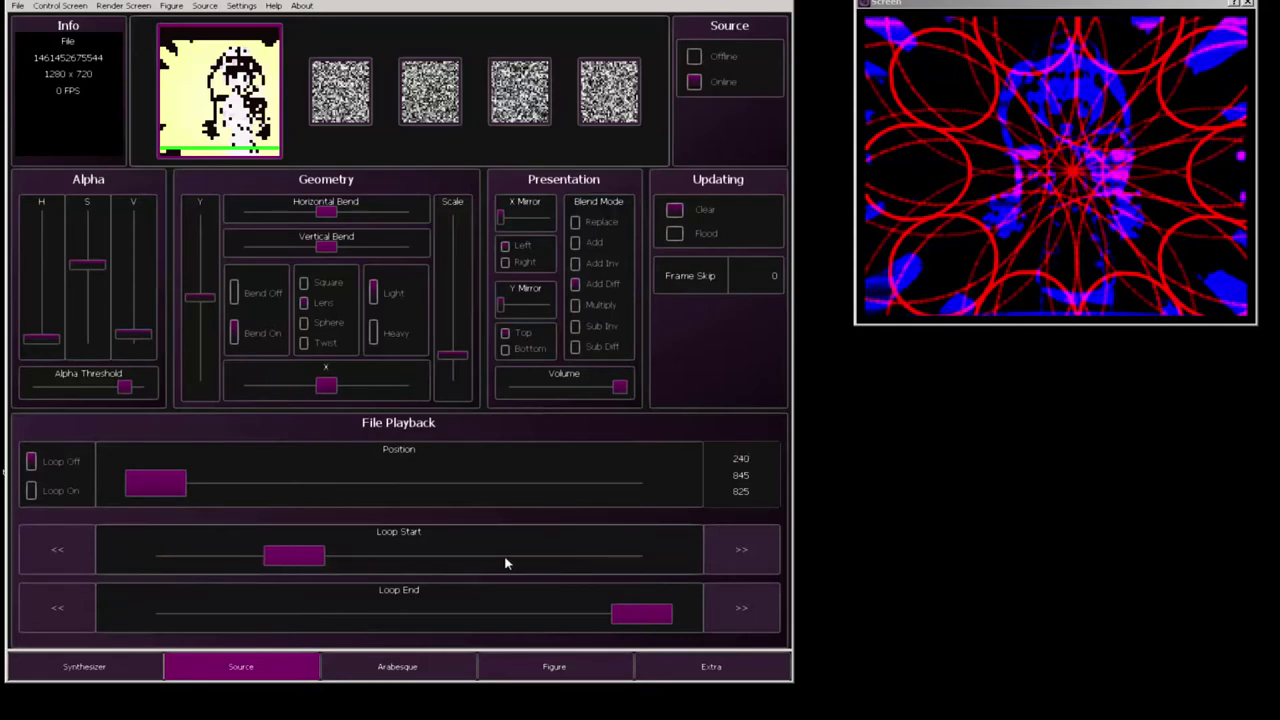
{"action": "left_click_drag", "start_coordinate": [303, 557], "coordinate": [22, 560]}
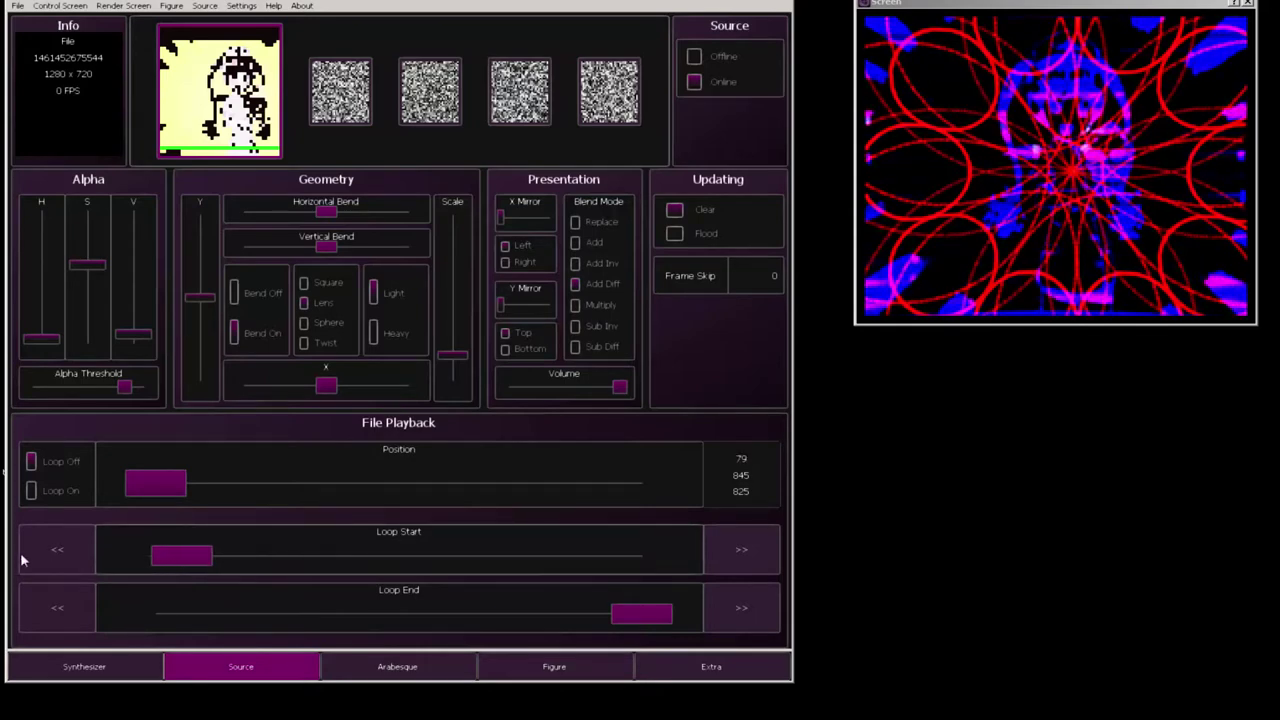
{"action": "left_click", "coordinate": [31, 491]}
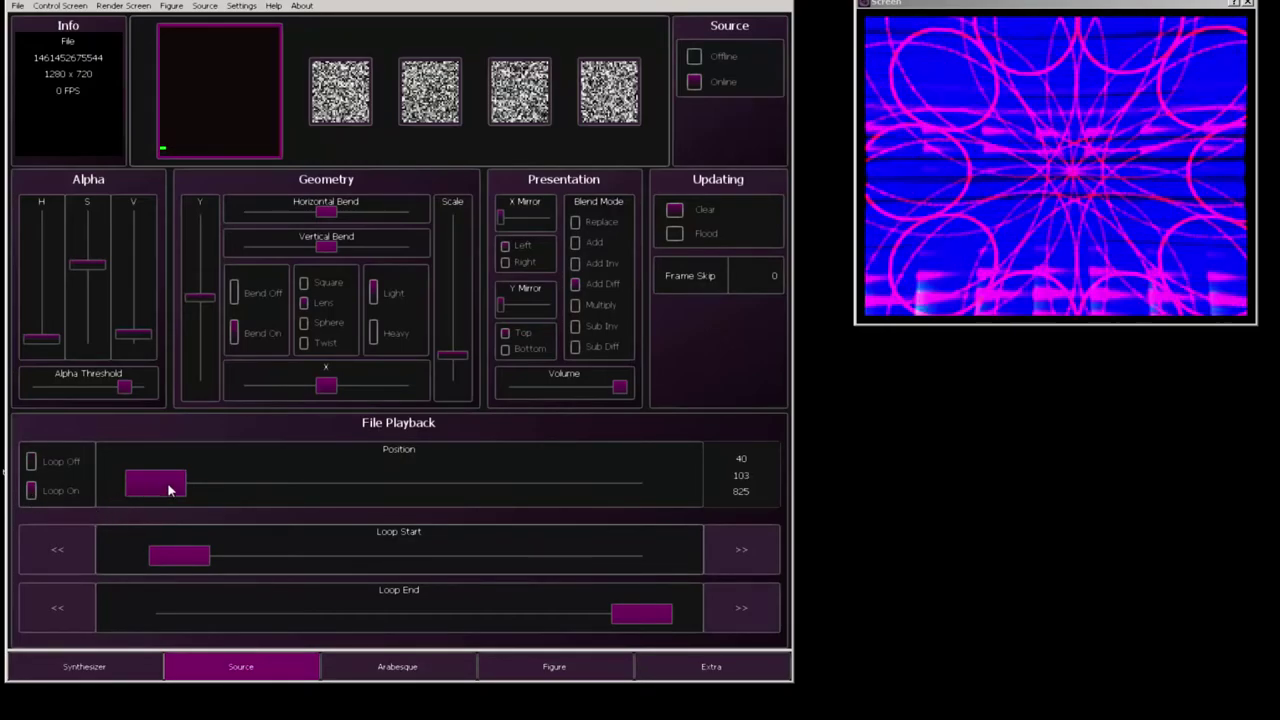
- Try a source loop from frame 224 to 532, moving the playback position forward and back to the beginning
{"action": "left_click_drag", "start_coordinate": [168, 490], "coordinate": [447, 497]}
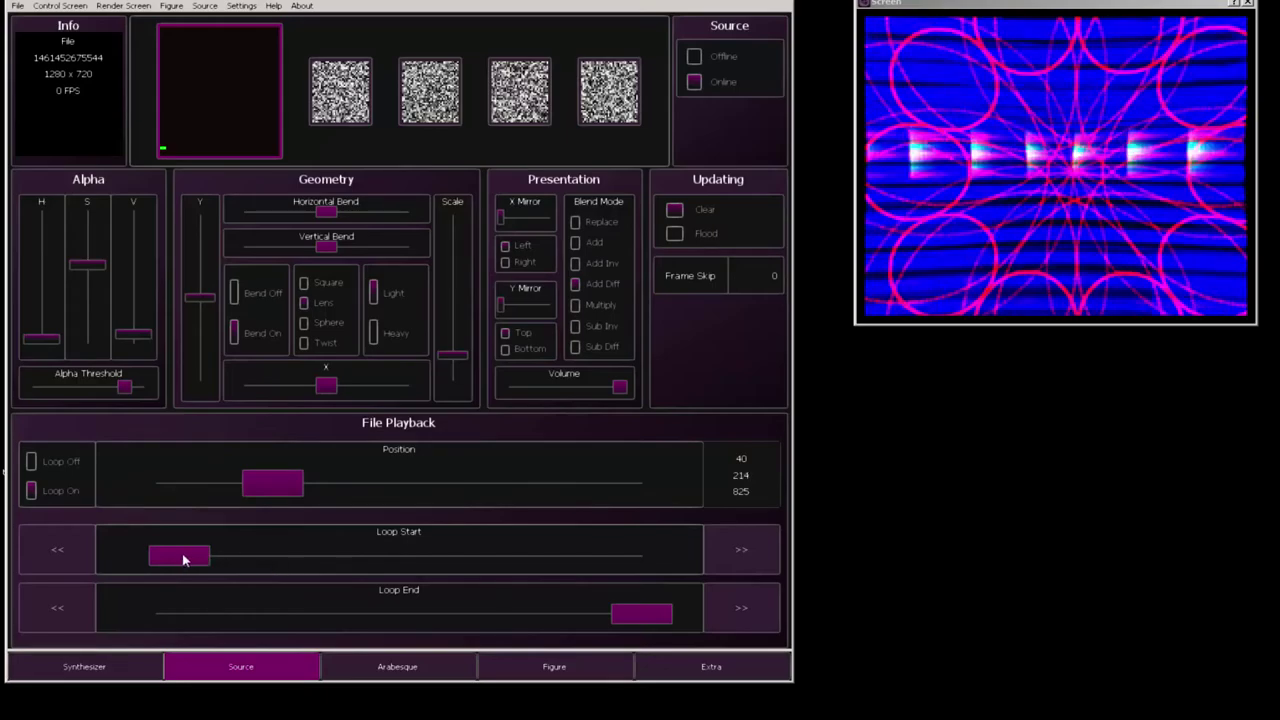
{"action": "left_click_drag", "start_coordinate": [346, 560], "coordinate": [354, 565]}
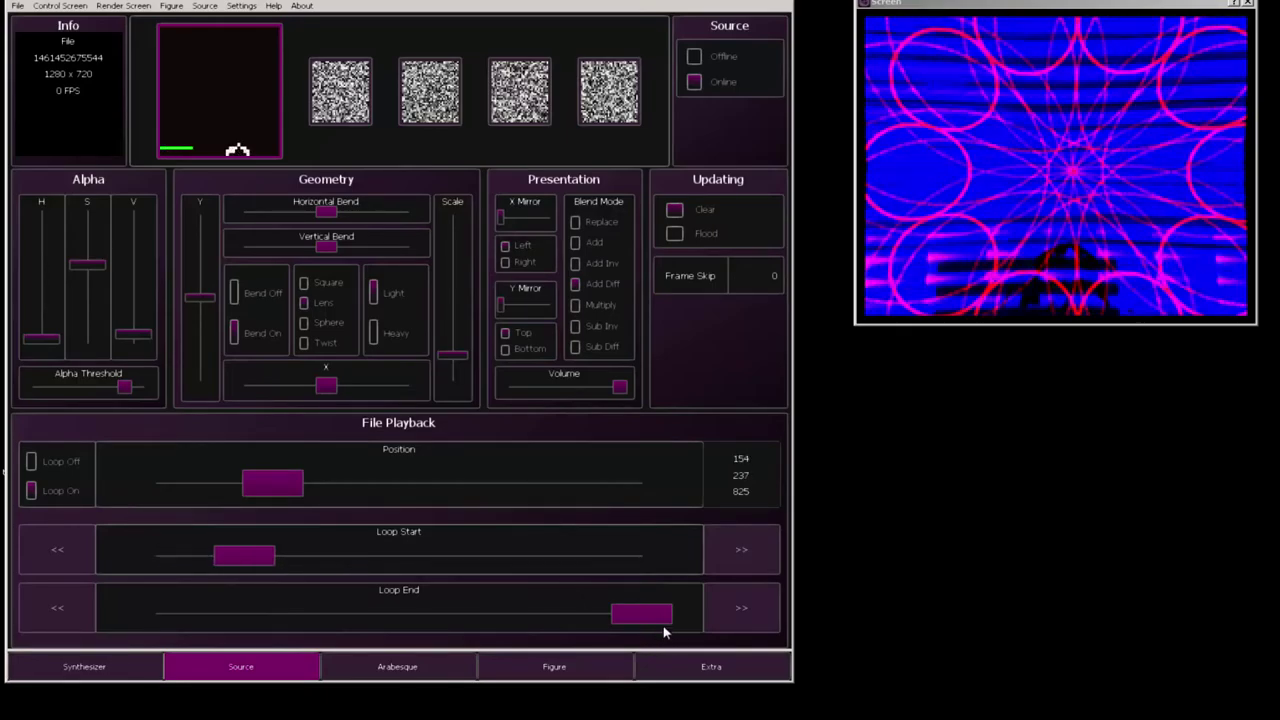
{"action": "left_click_drag", "start_coordinate": [664, 632], "coordinate": [204, 609]}
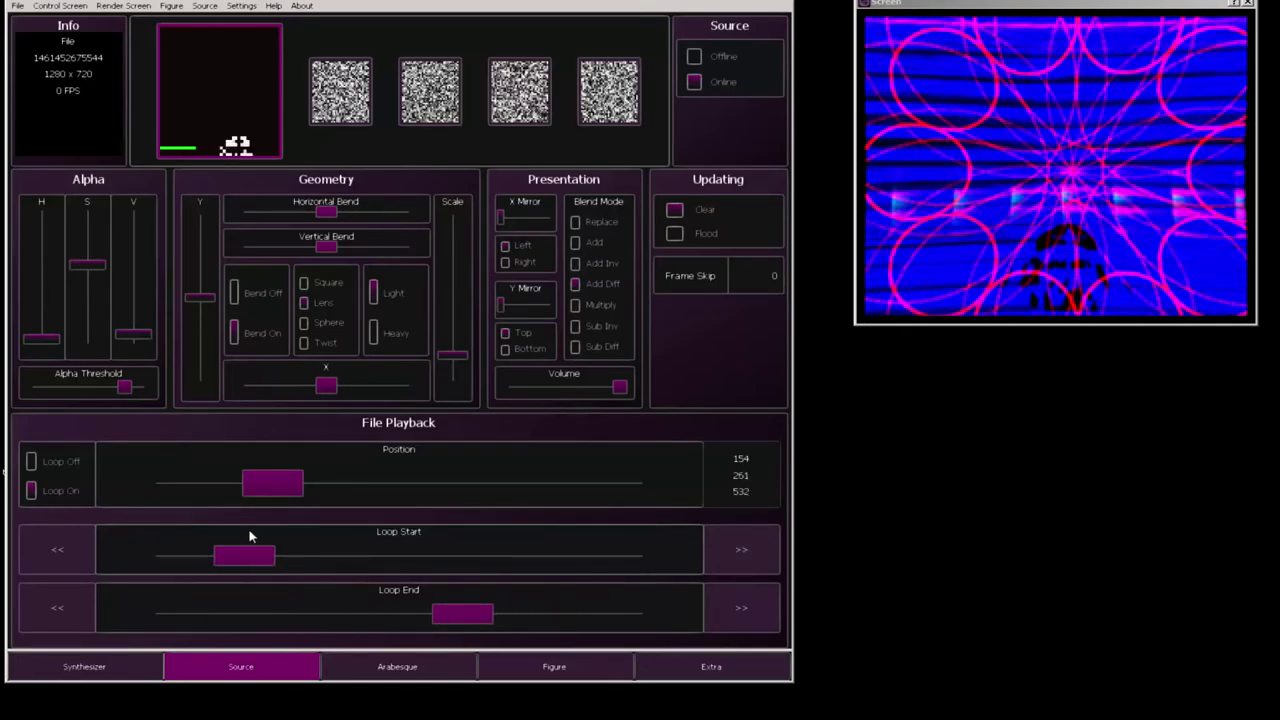
{"action": "left_click_drag", "start_coordinate": [323, 549], "coordinate": [356, 538]}
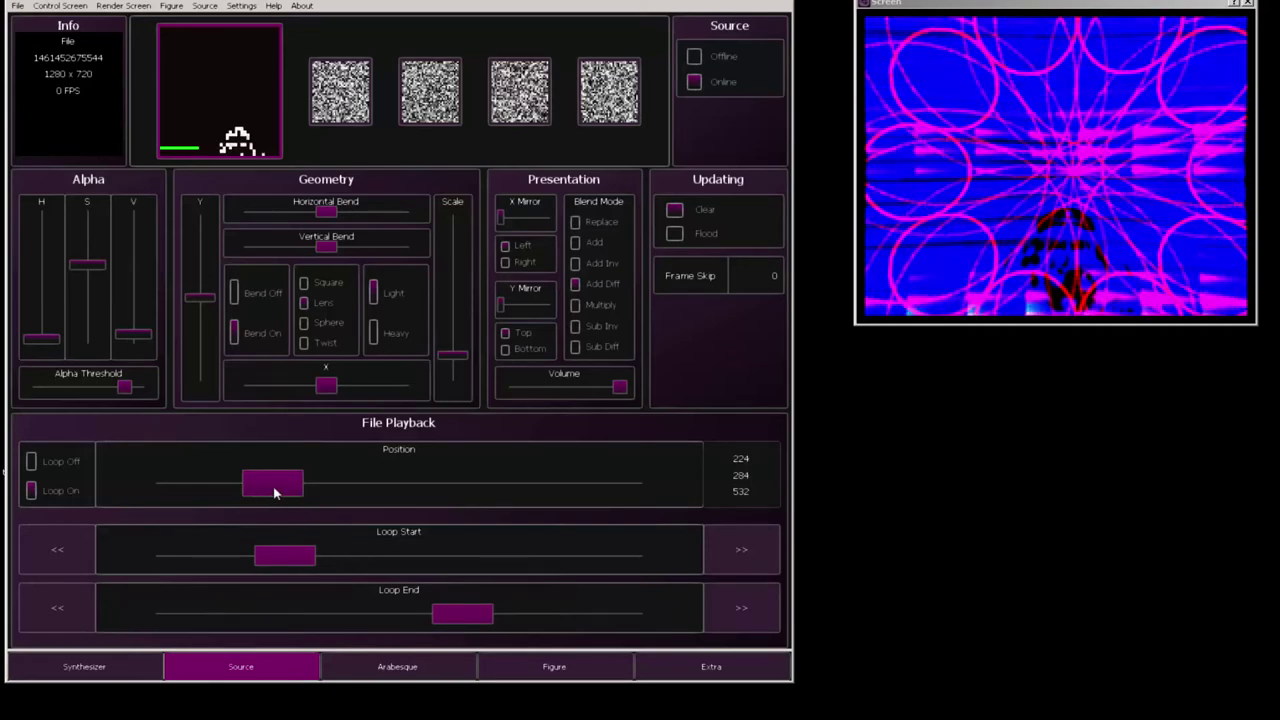
{"action": "left_click_drag", "start_coordinate": [282, 492], "coordinate": [39, 520]}
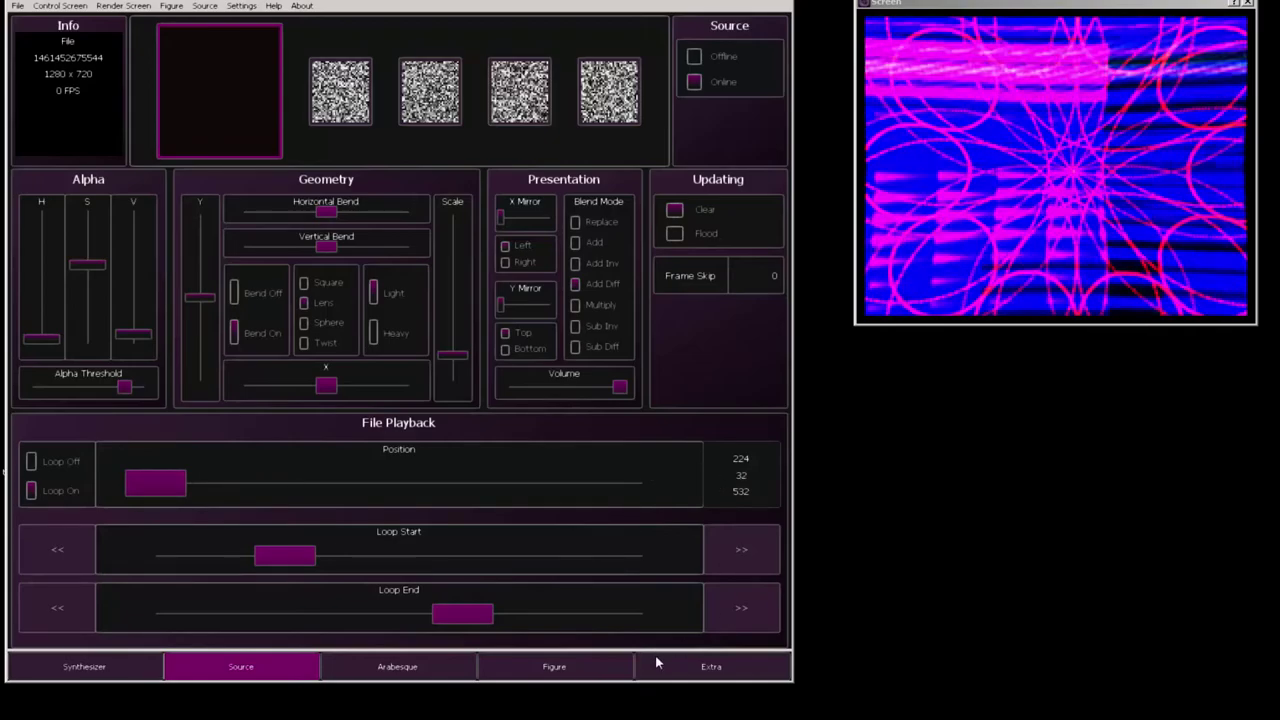
- Raise the source's scale slightly and tighten the video loop to run from frame 27 to frame 136
{"action": "left_click", "coordinate": [456, 342]}
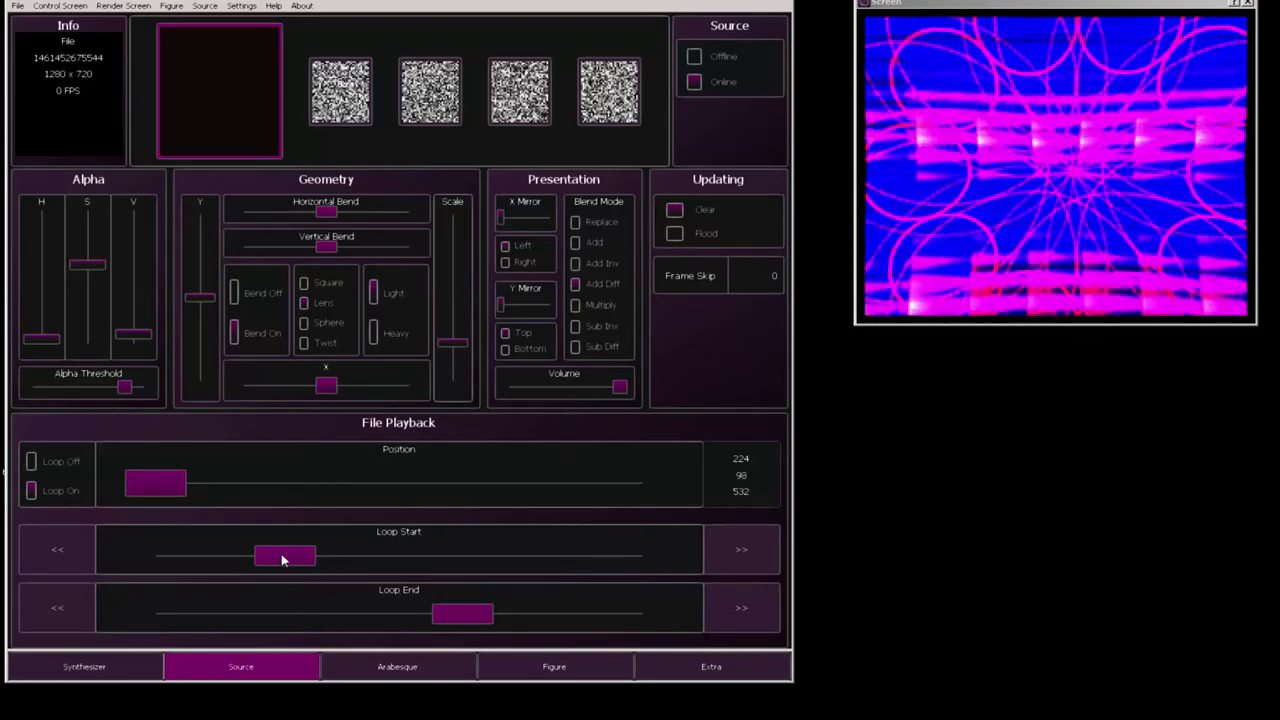
{"action": "left_click_drag", "start_coordinate": [283, 561], "coordinate": [2, 527]}
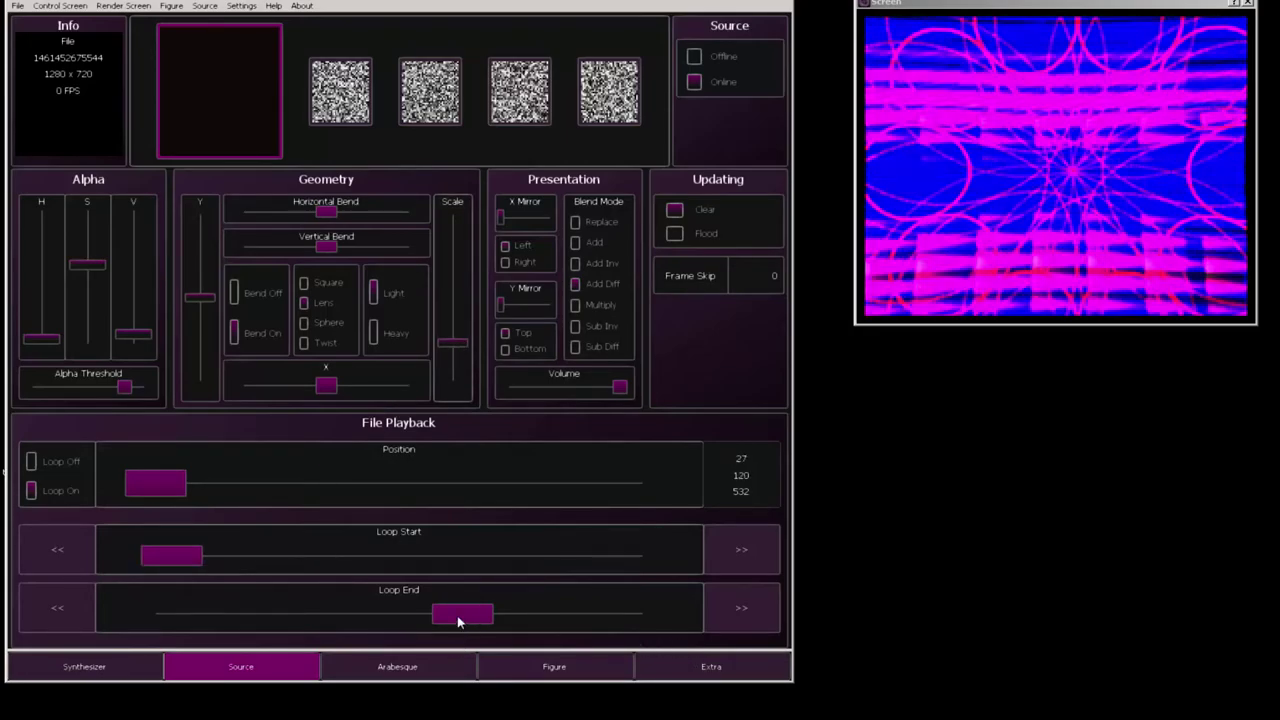
{"action": "left_click", "coordinate": [323, 615]}
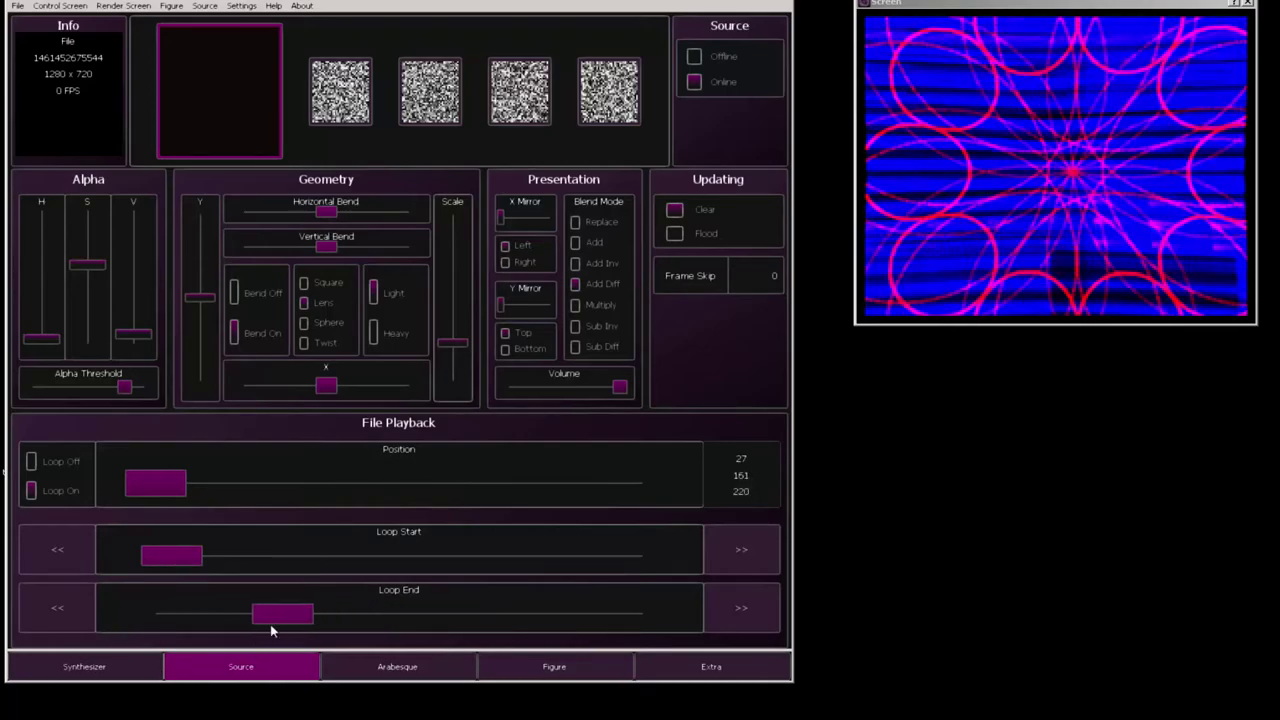
{"action": "left_click_drag", "start_coordinate": [281, 626], "coordinate": [194, 622]}
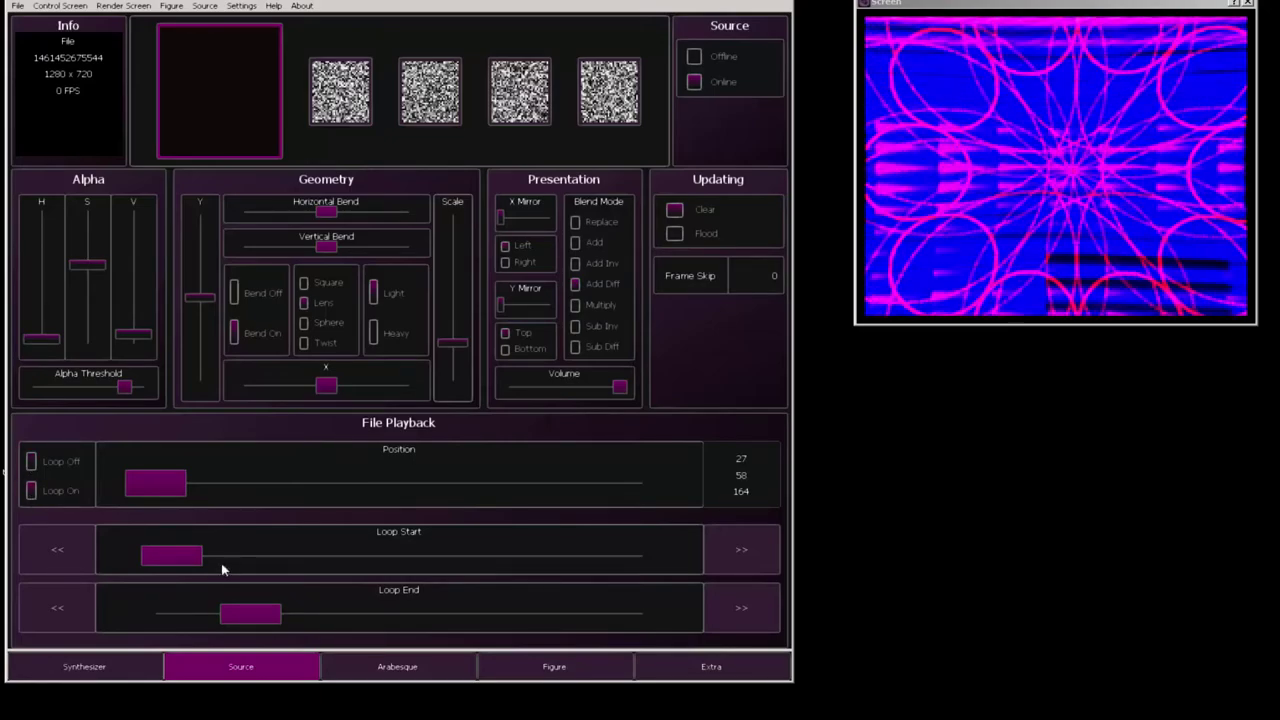
{"action": "left_click", "coordinate": [731, 614]}
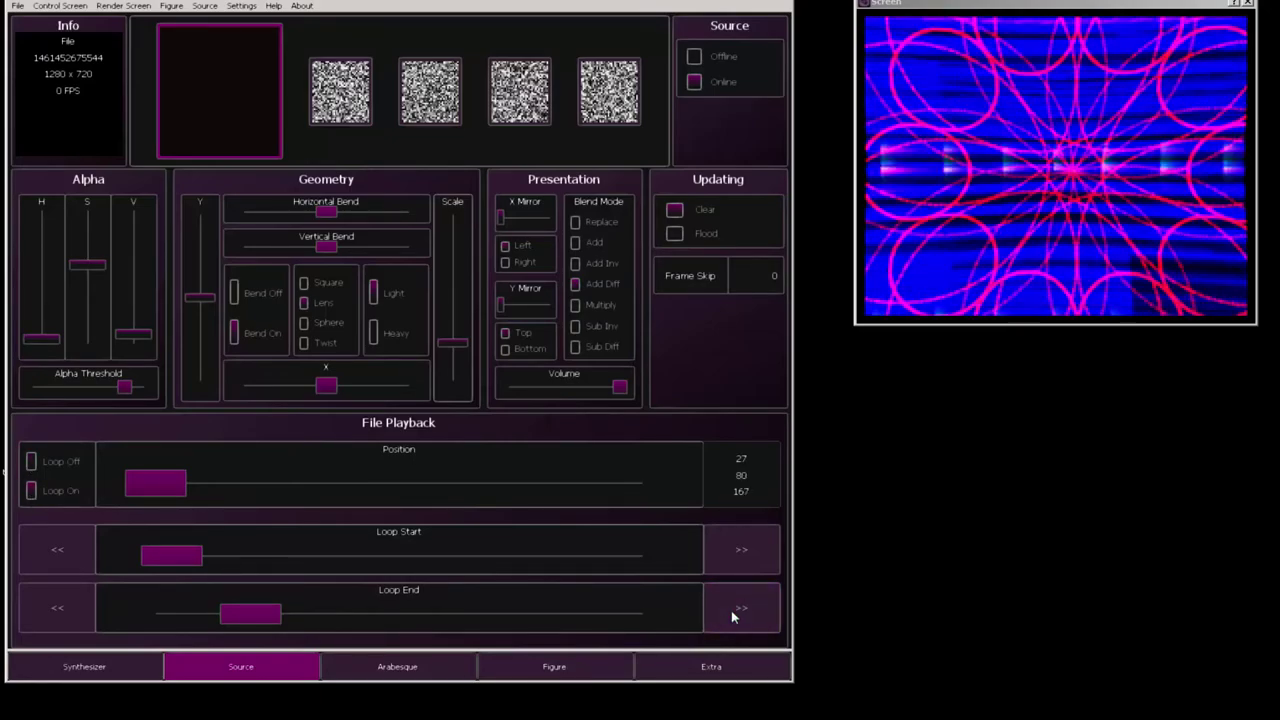
{"action": "left_click", "coordinate": [214, 614]}
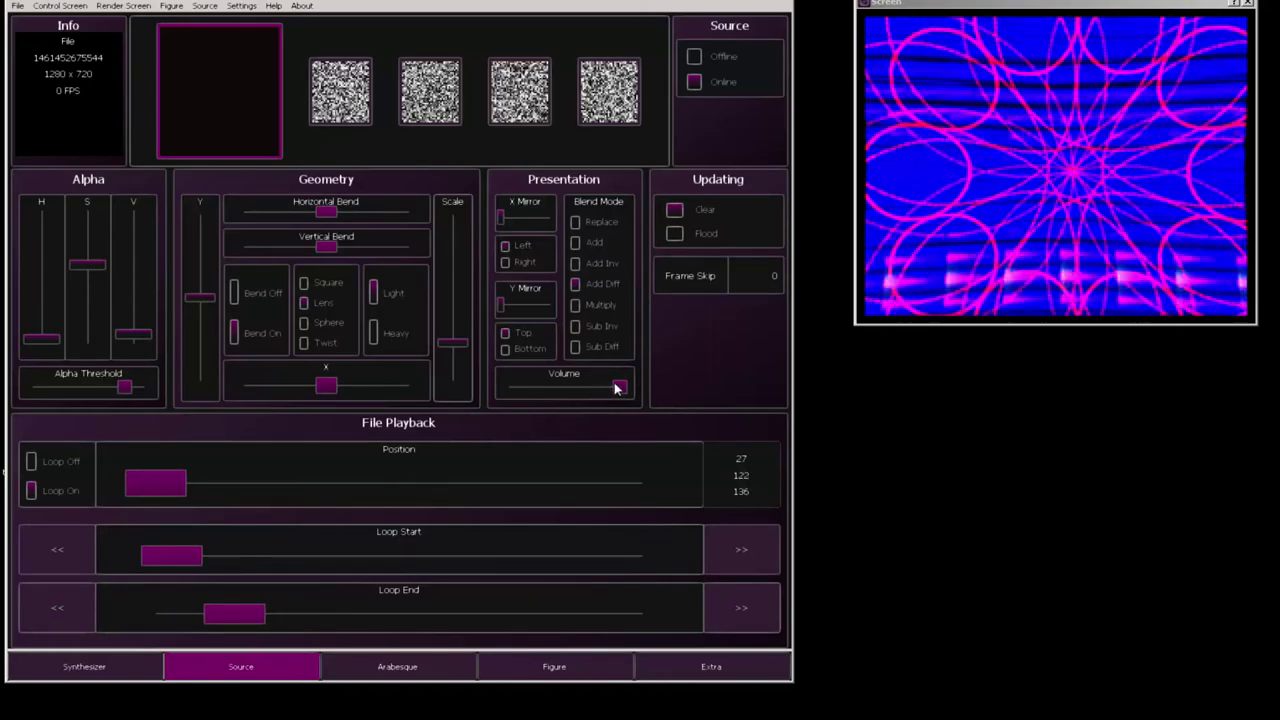
- Lower the source's presentation volume slightly
{"action": "left_click_drag", "start_coordinate": [612, 386], "coordinate": [598, 387]}
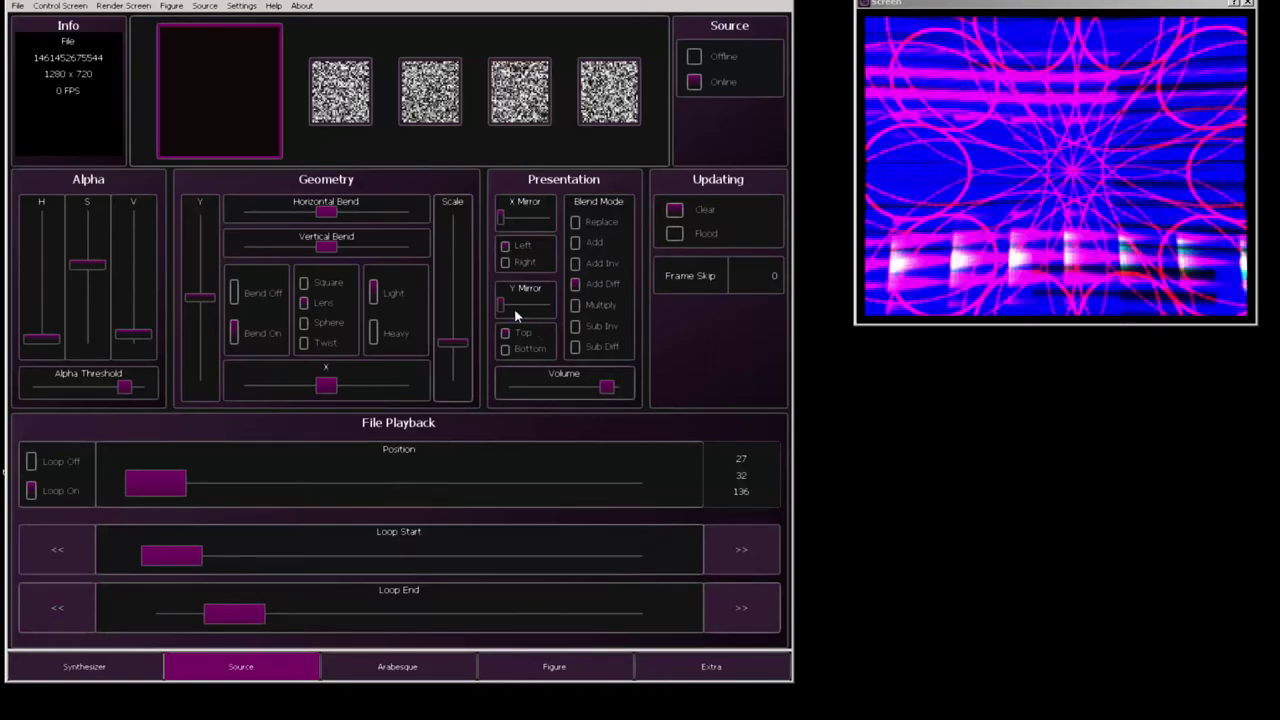
- Set the video source's blend mode to Add
{"action": "left_click", "coordinate": [577, 243]}
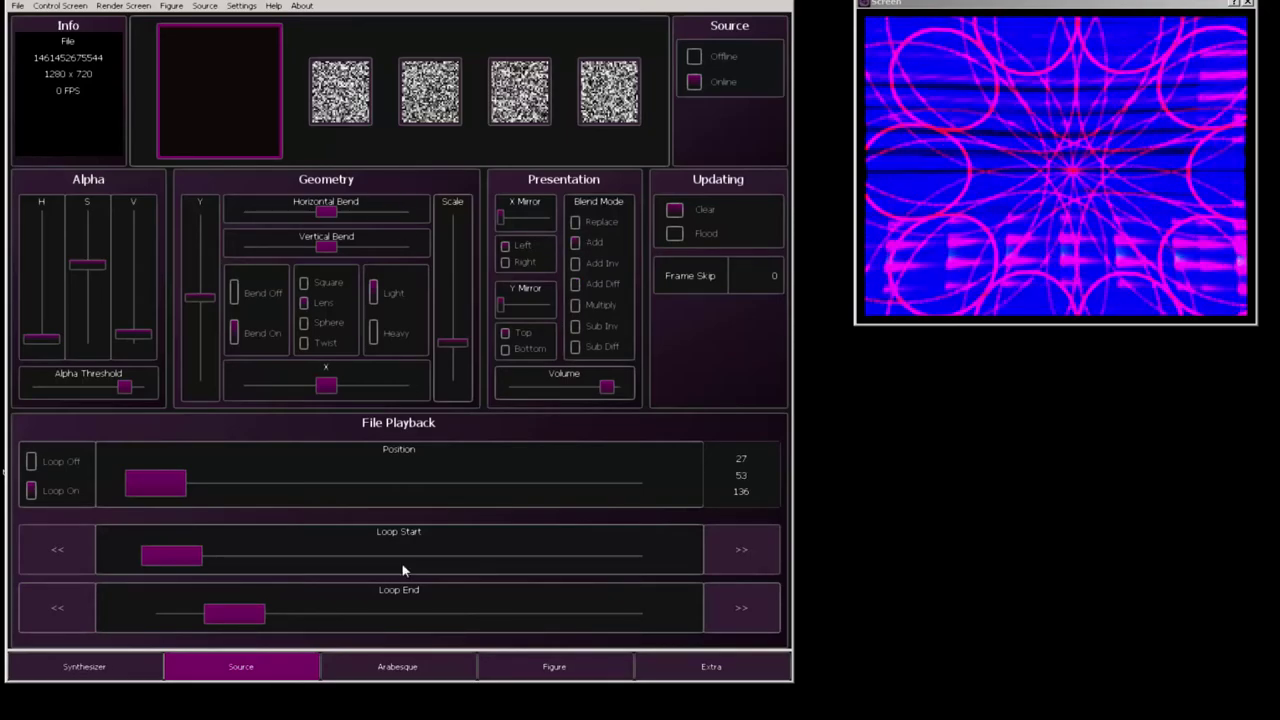
- Raise the arabesque's scale to its maximum and set its recursion increment to 1
{"action": "left_click", "coordinate": [405, 674]}
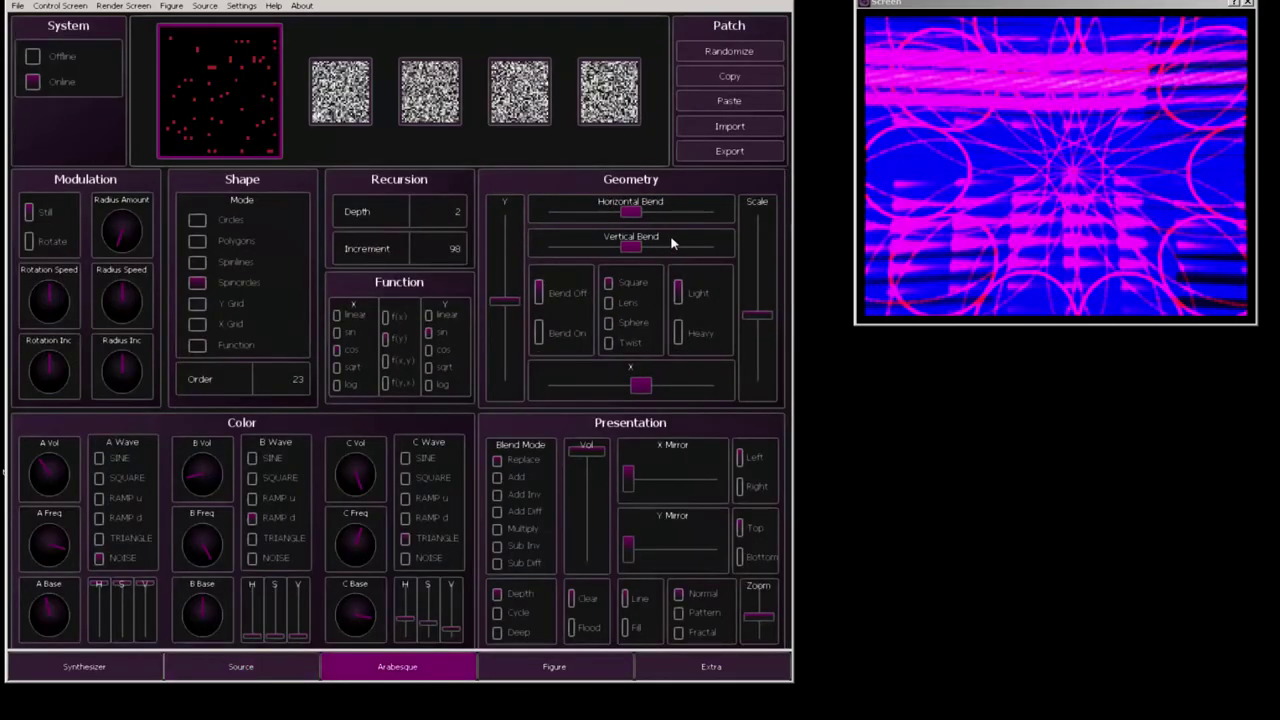
{"action": "left_click_drag", "start_coordinate": [770, 352], "coordinate": [811, 557]}
{"action": "left_click_drag", "start_coordinate": [810, 353], "coordinate": [814, 29]}
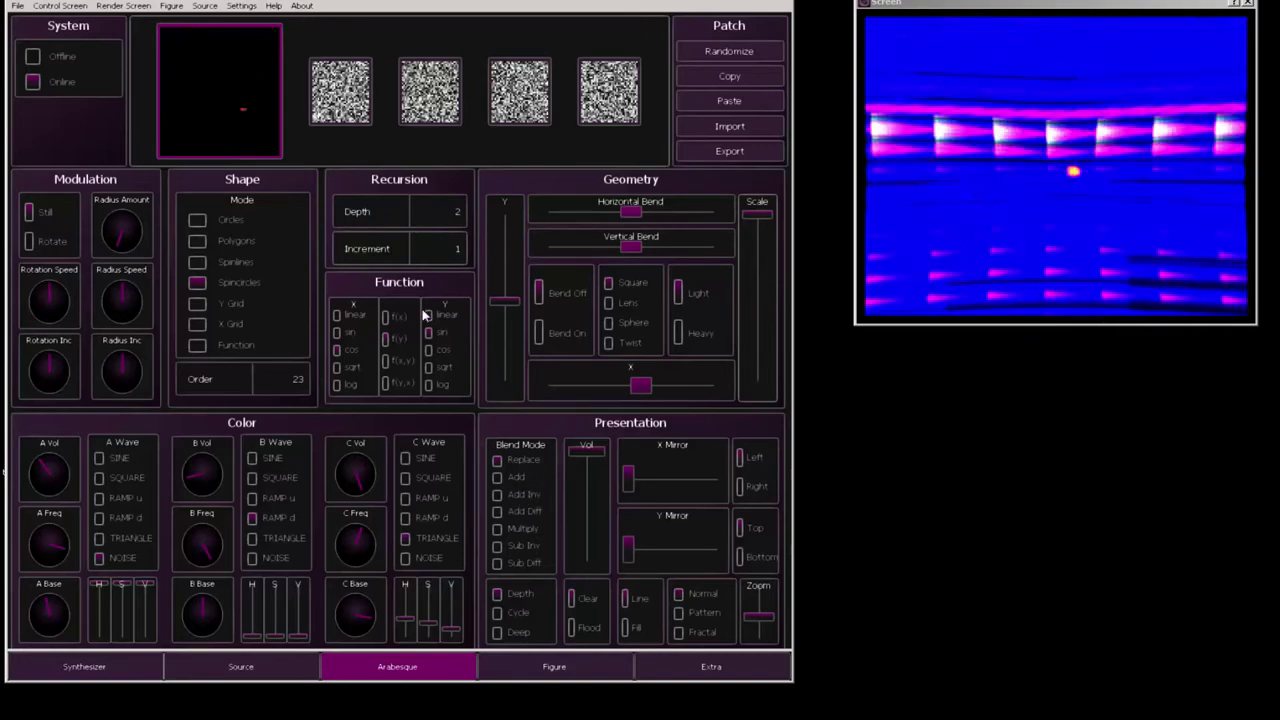
- Turn off looping for the video source and jump its playback position to near the middle of the clip
{"action": "left_click", "coordinate": [254, 678]}
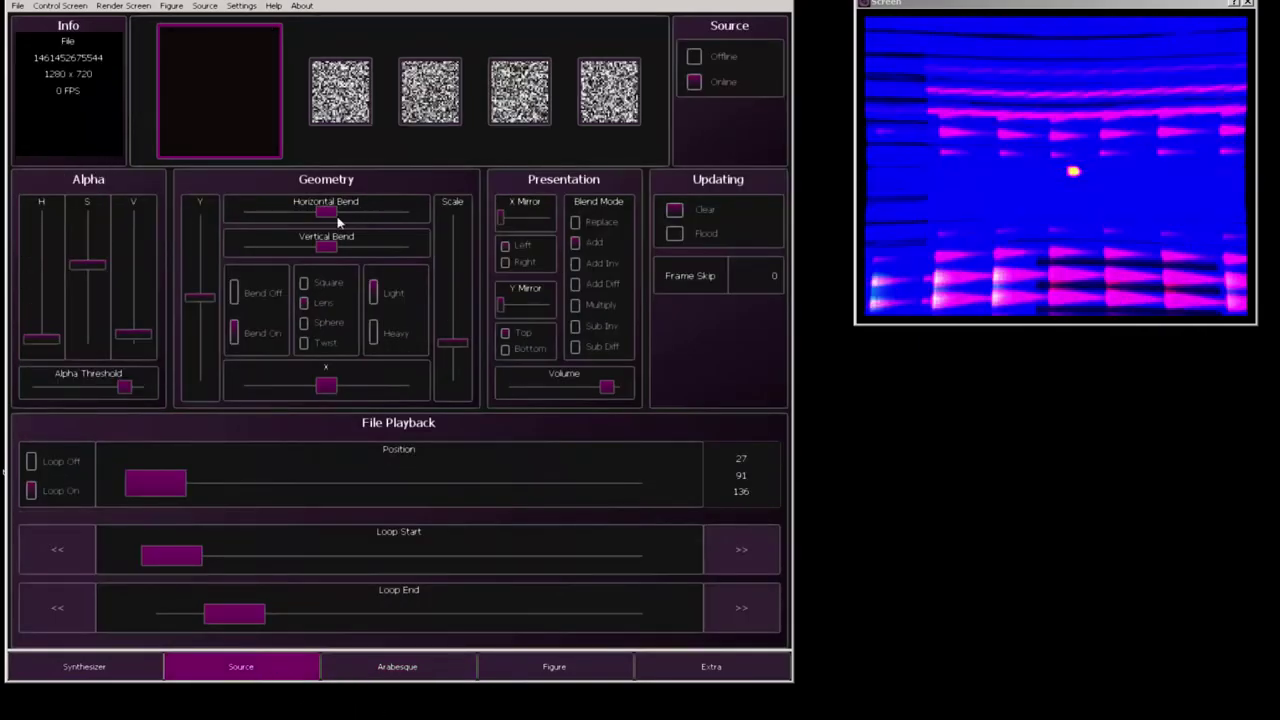
{"action": "left_click", "coordinate": [31, 461]}
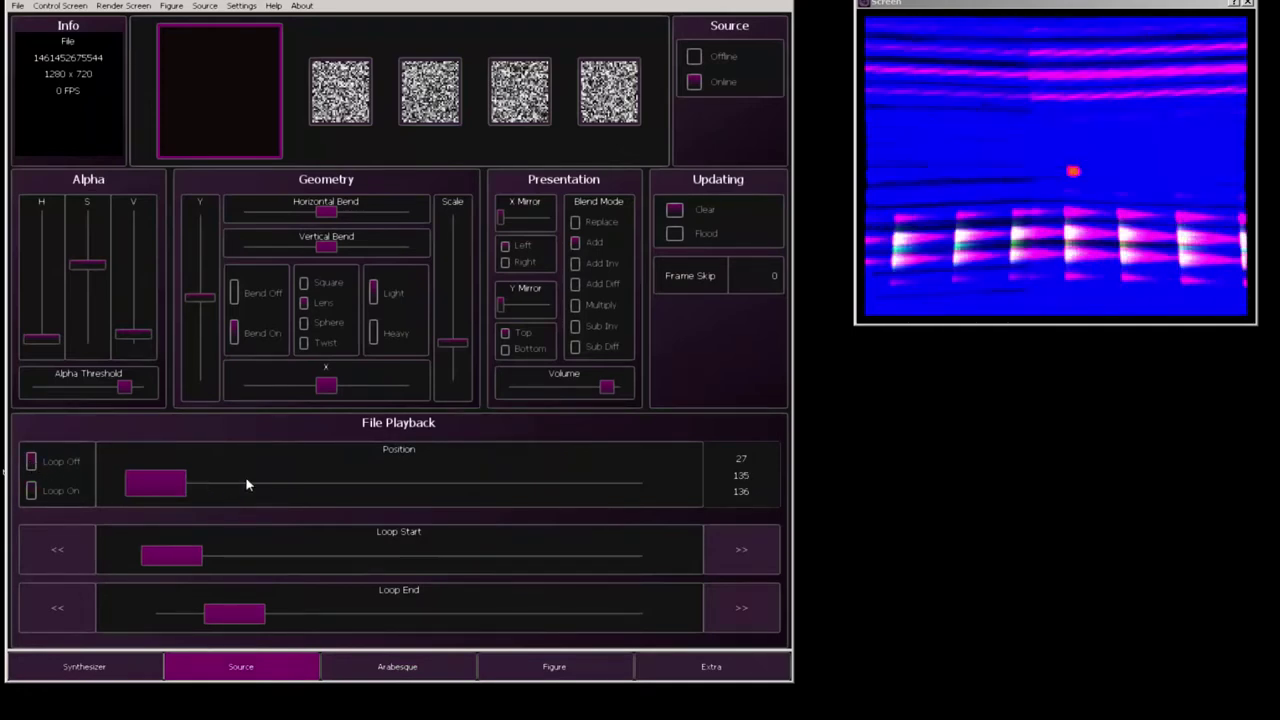
{"action": "left_click", "coordinate": [385, 483]}
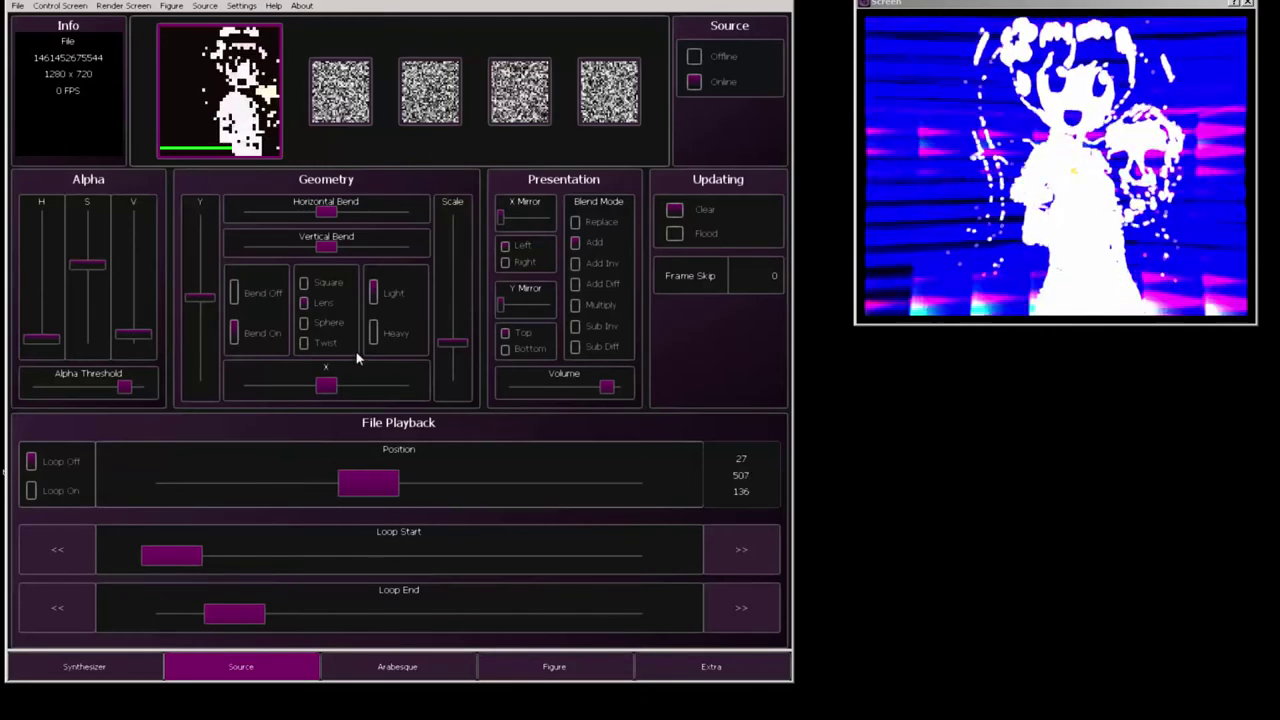
- Randomize the arabesque patch once
{"action": "left_click", "coordinate": [431, 666]}
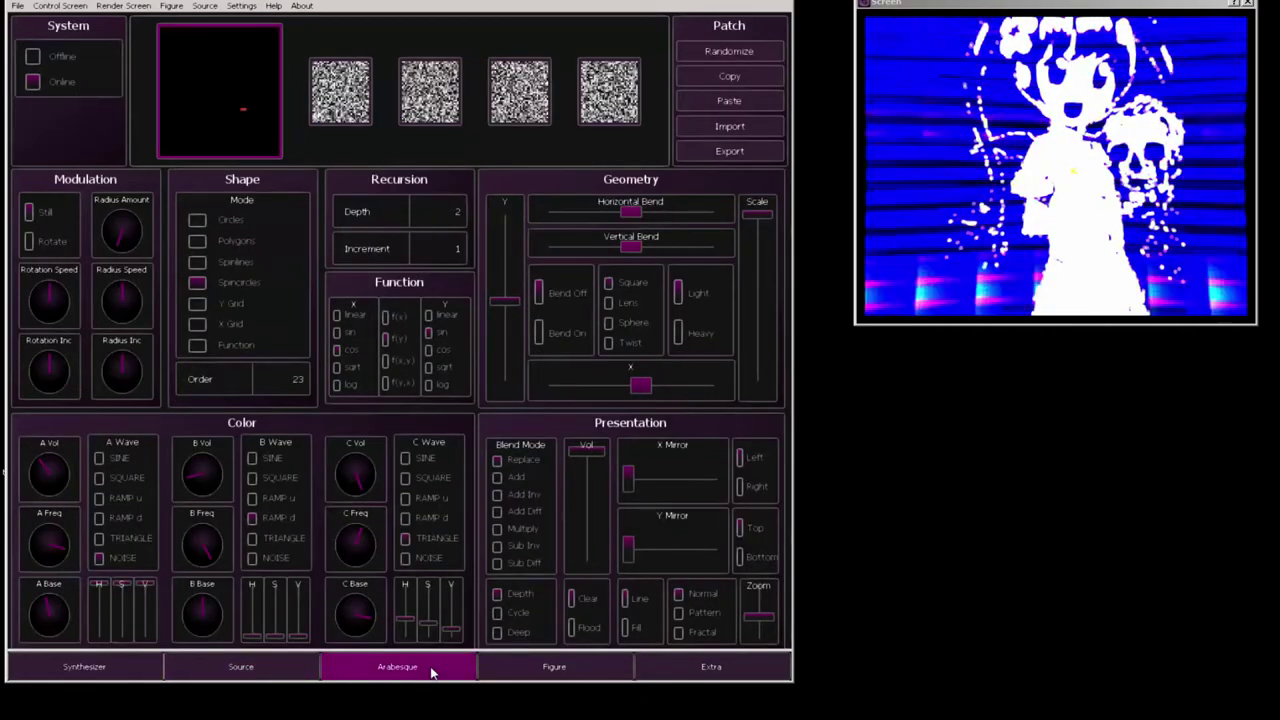
{"action": "left_click", "coordinate": [729, 52]}
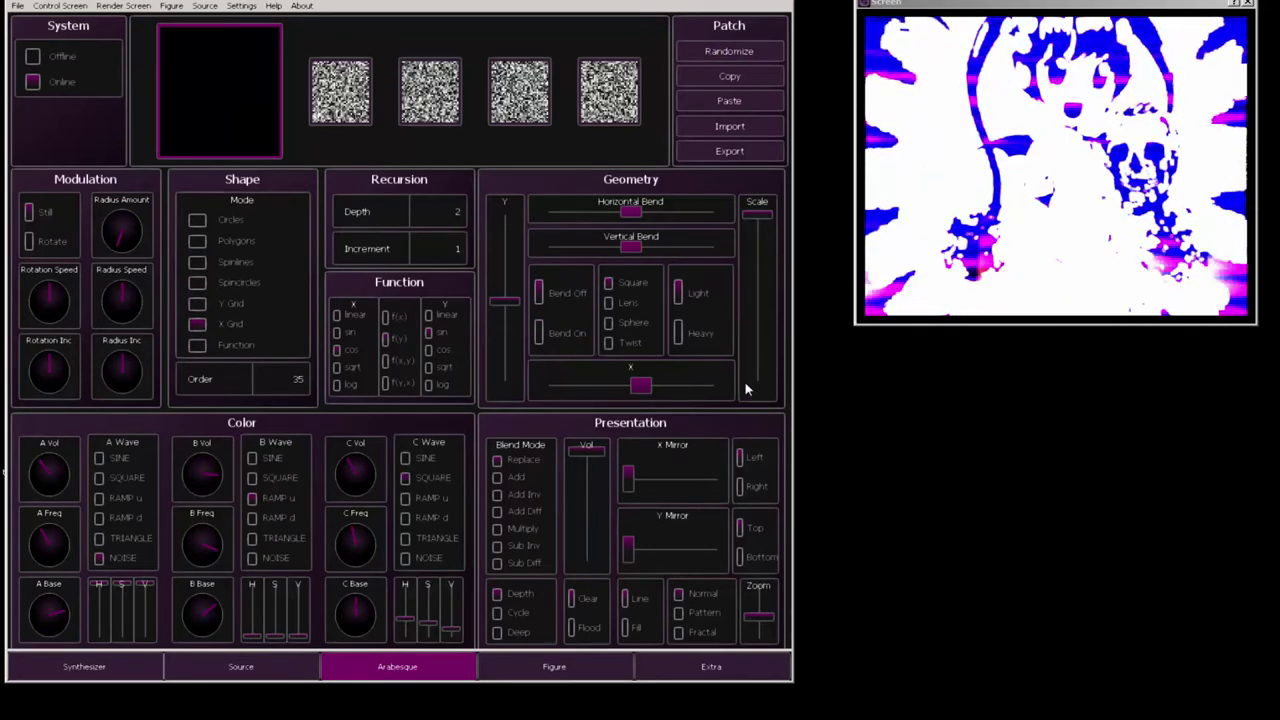
- Lower the video source's scale slightly and raise its alpha threshold a little
{"action": "left_click", "coordinate": [278, 672]}
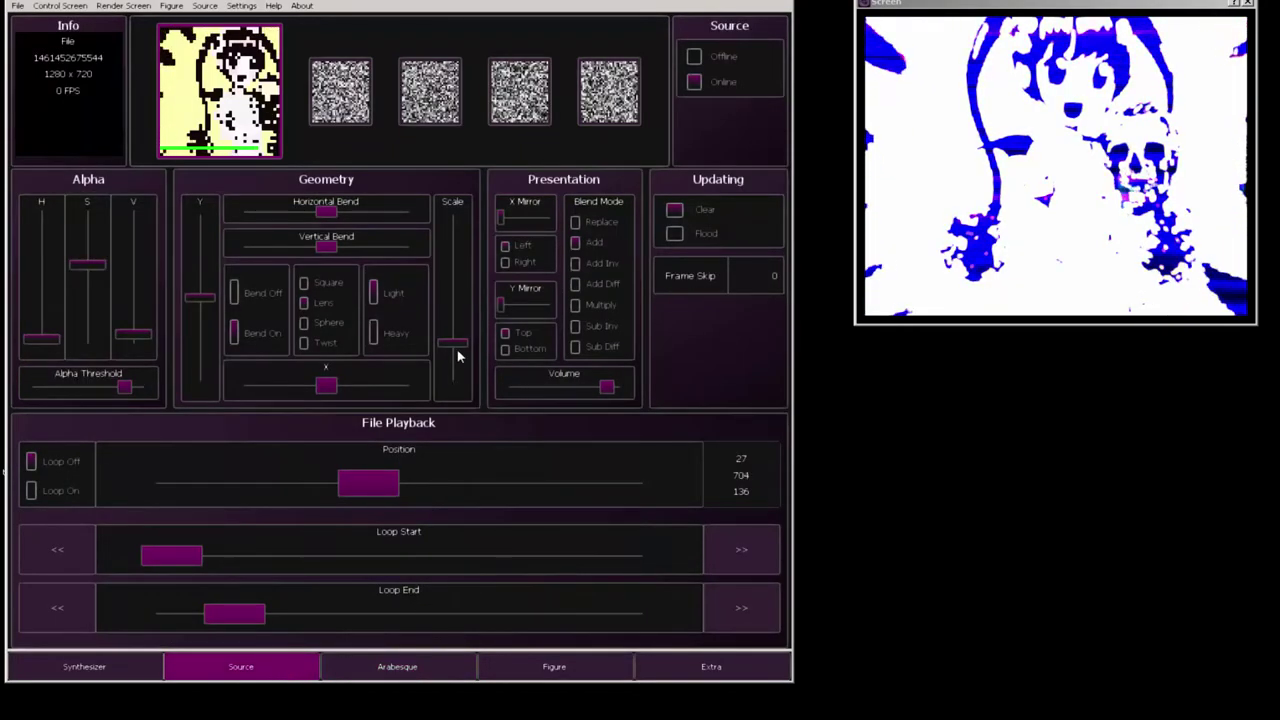
{"action": "left_click_drag", "start_coordinate": [458, 355], "coordinate": [463, 363]}
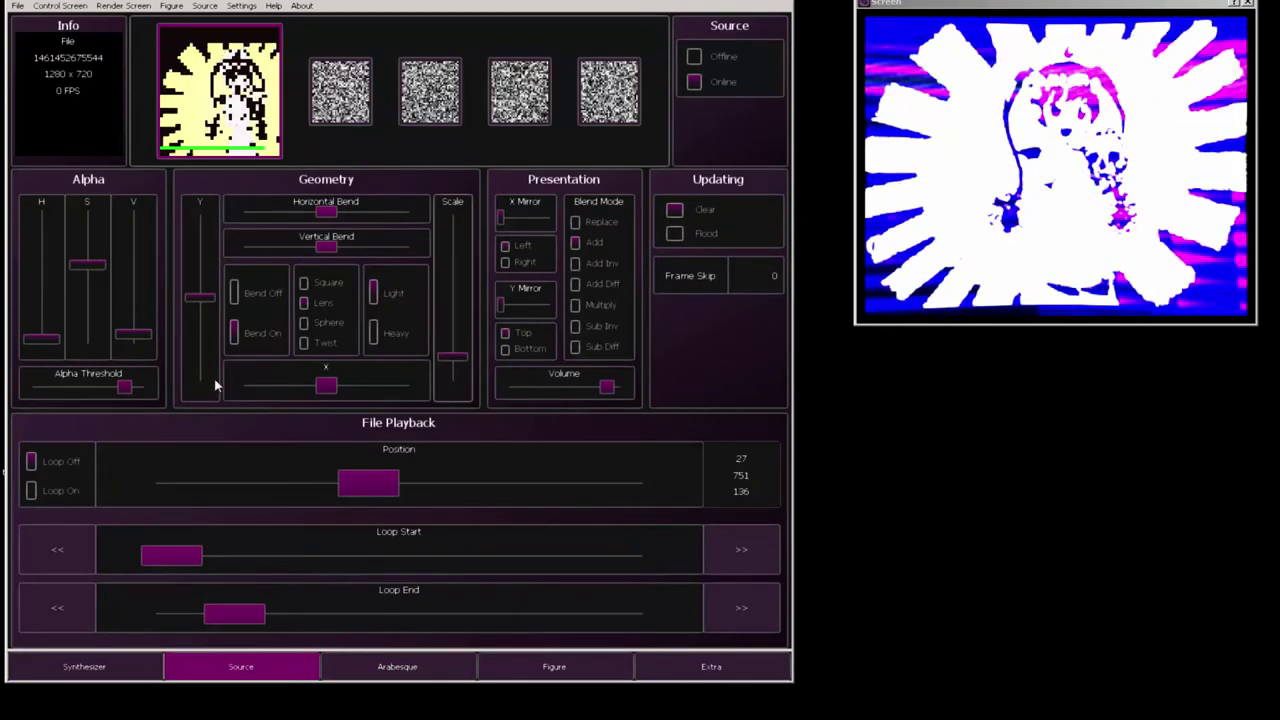
{"action": "left_click_drag", "start_coordinate": [124, 387], "coordinate": [145, 392]}
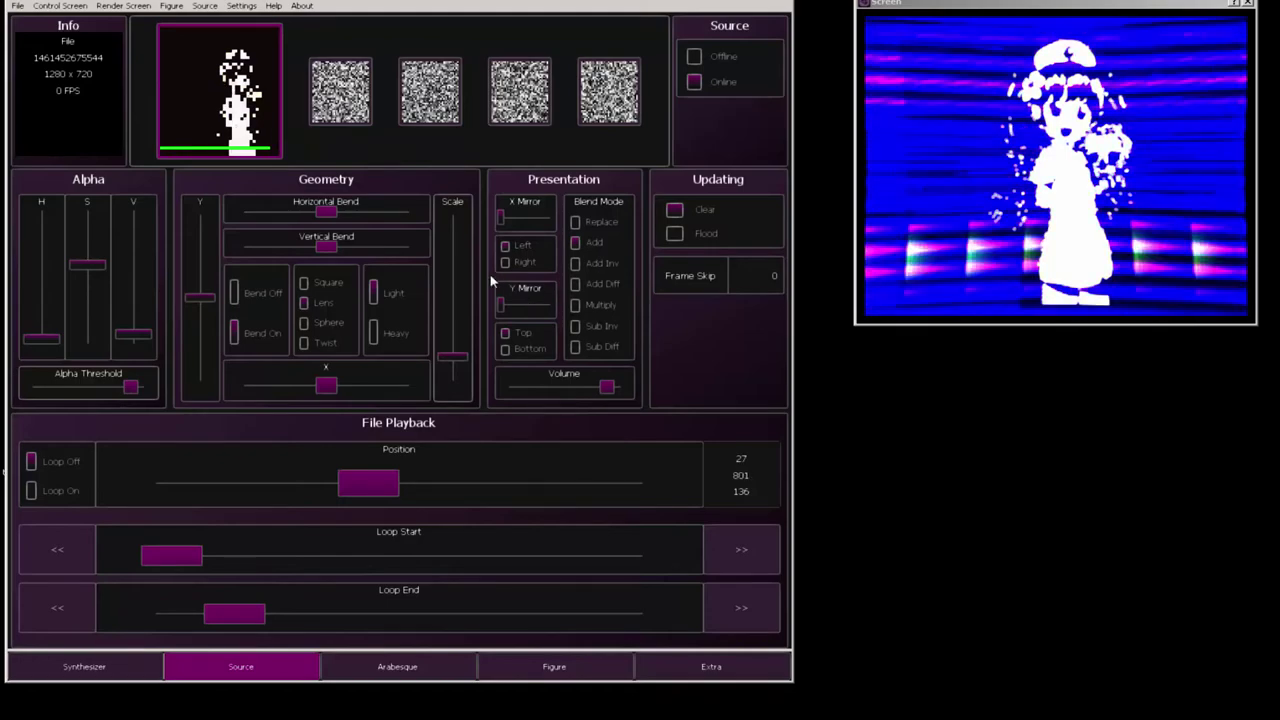
- Randomize the arabesque patch repeatedly until it uses a Spinlines shape, and set its blend mode to Add Diff
{"action": "left_click", "coordinate": [422, 663]}
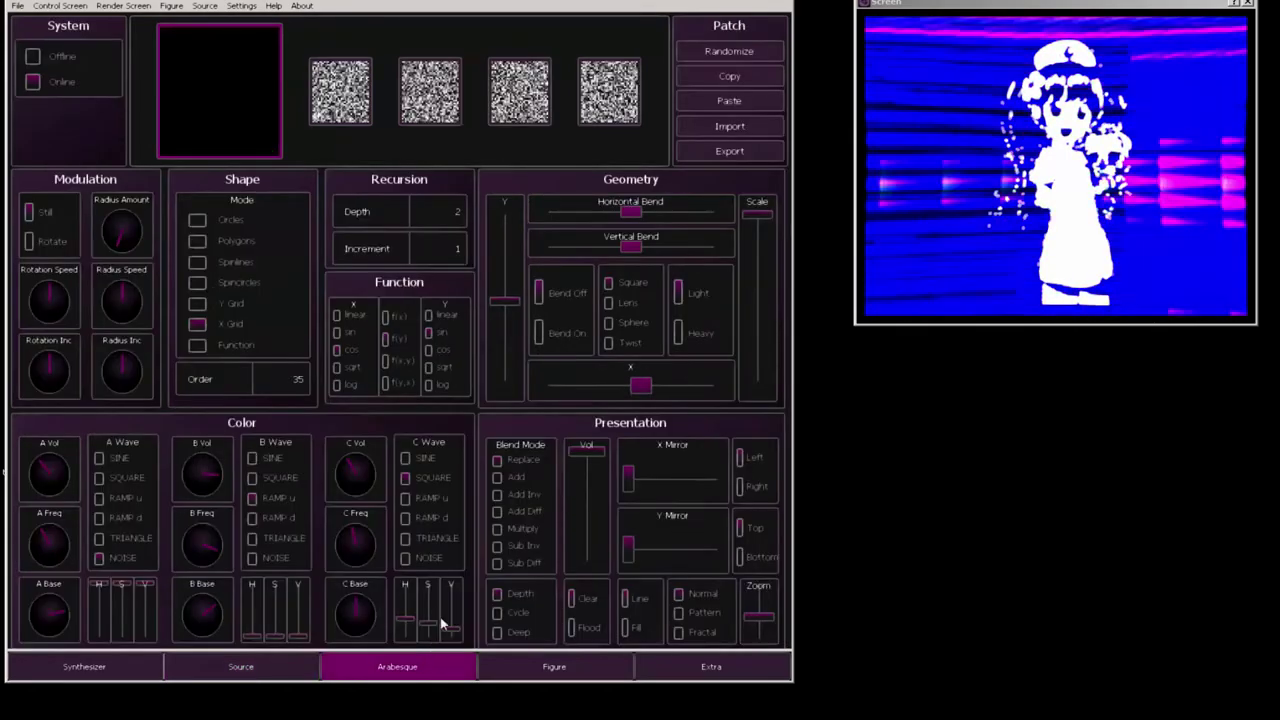
{"action": "left_click", "coordinate": [741, 60]}
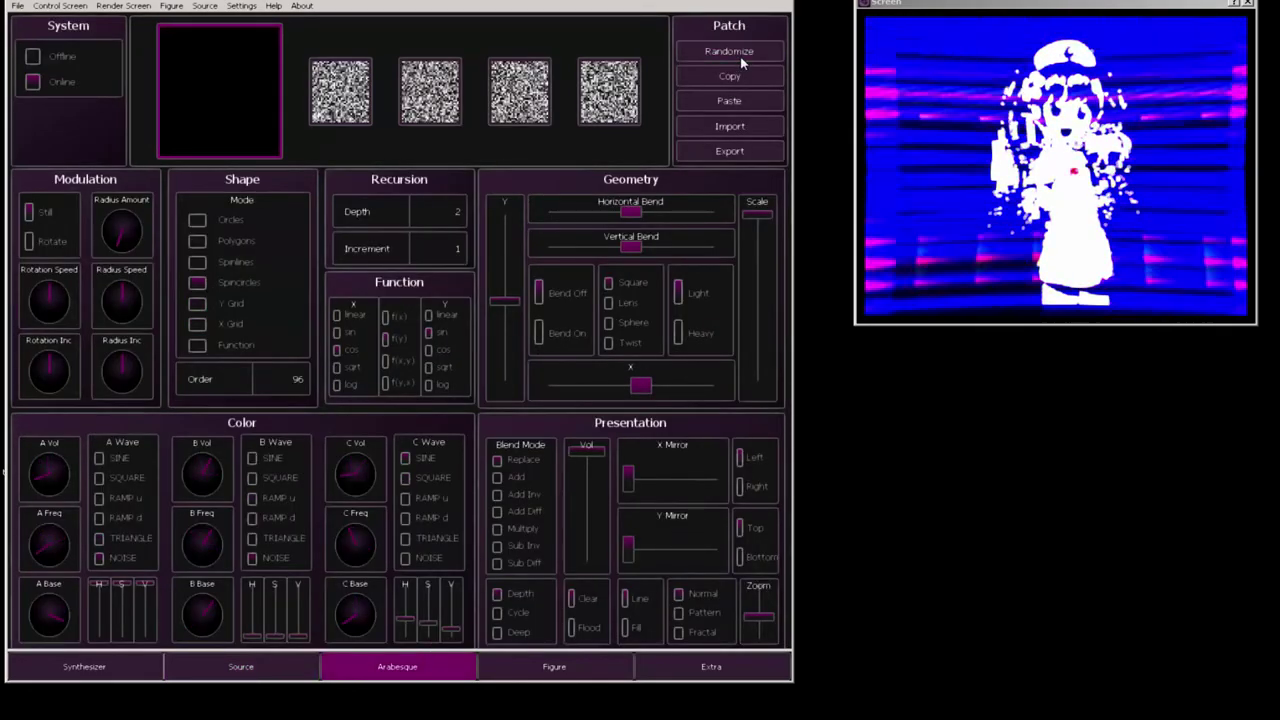
{"action": "left_click", "coordinate": [740, 56]}
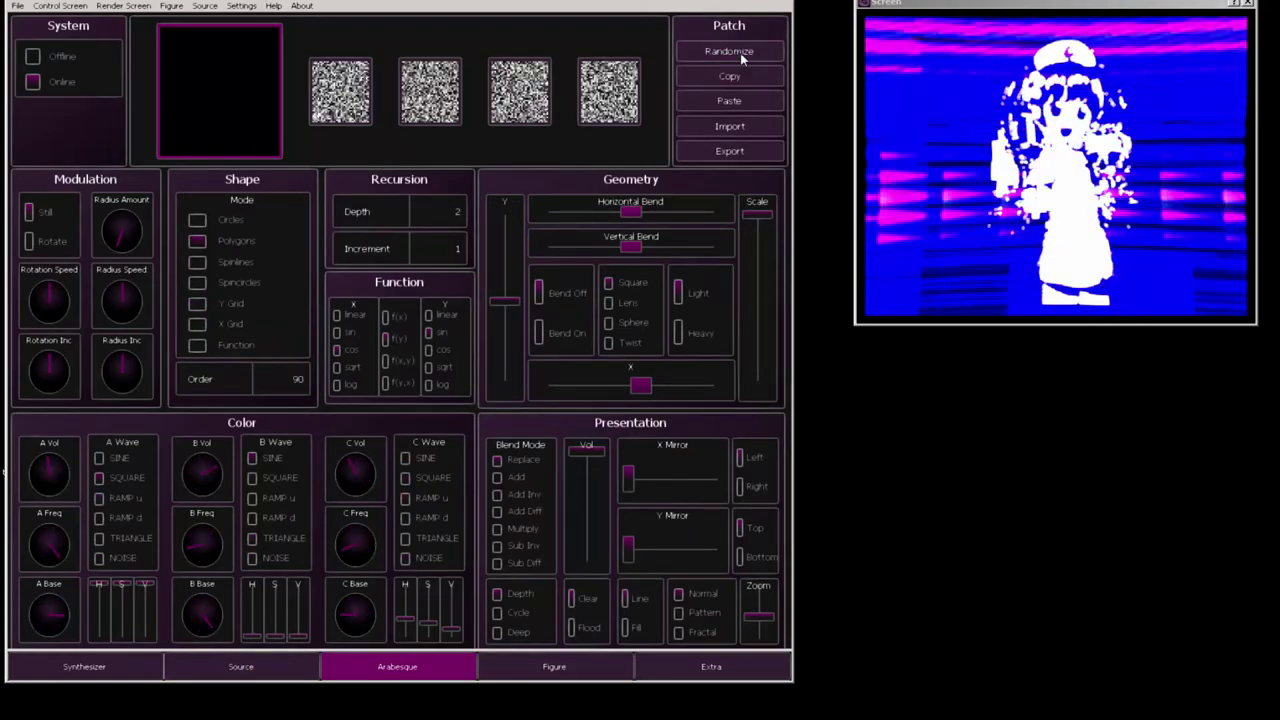
{"action": "left_click", "coordinate": [741, 56]}
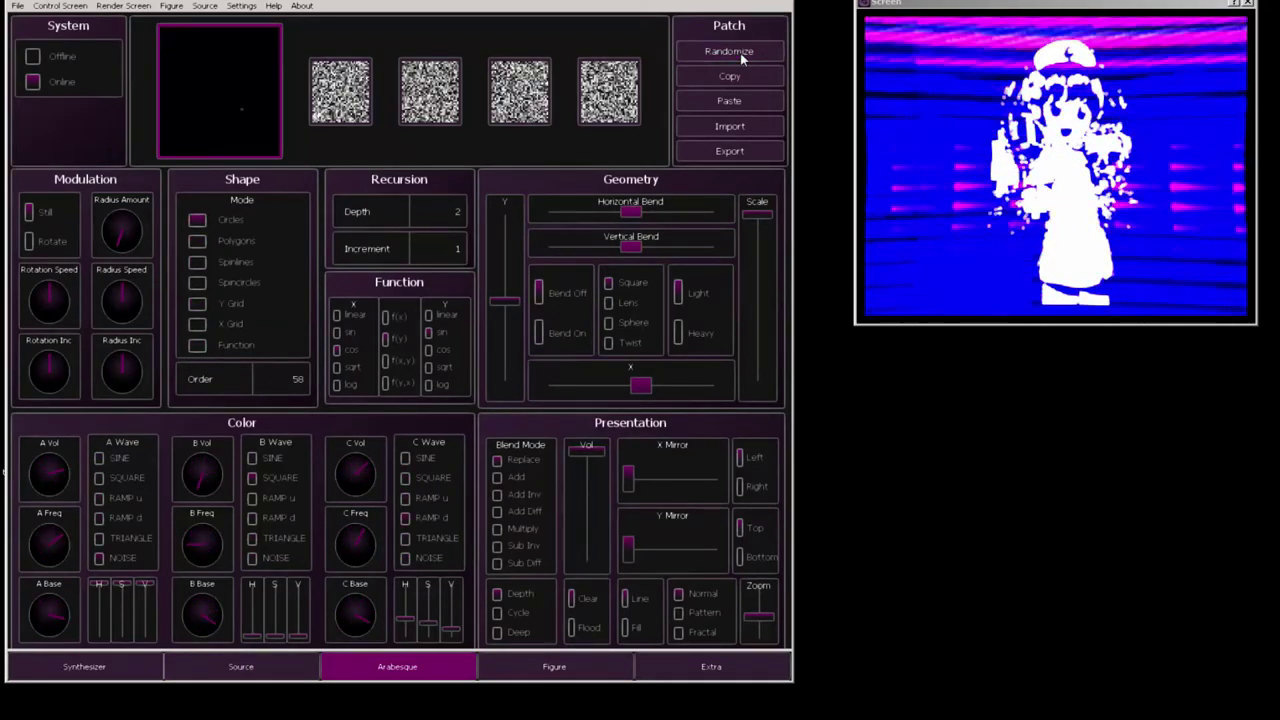
{"action": "left_click", "coordinate": [740, 53]}
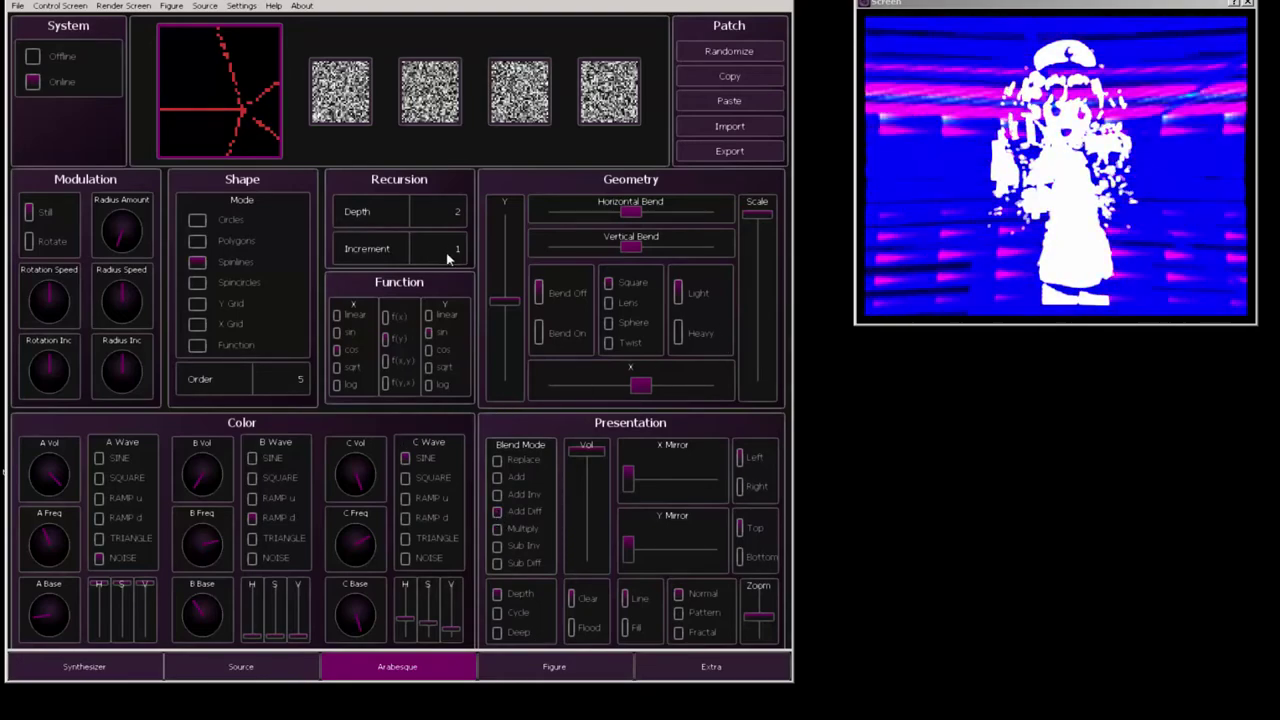
- Set the arabesque's recursion increment and depth both to 98
{"action": "left_click_drag", "start_coordinate": [447, 258], "coordinate": [471, 163]}
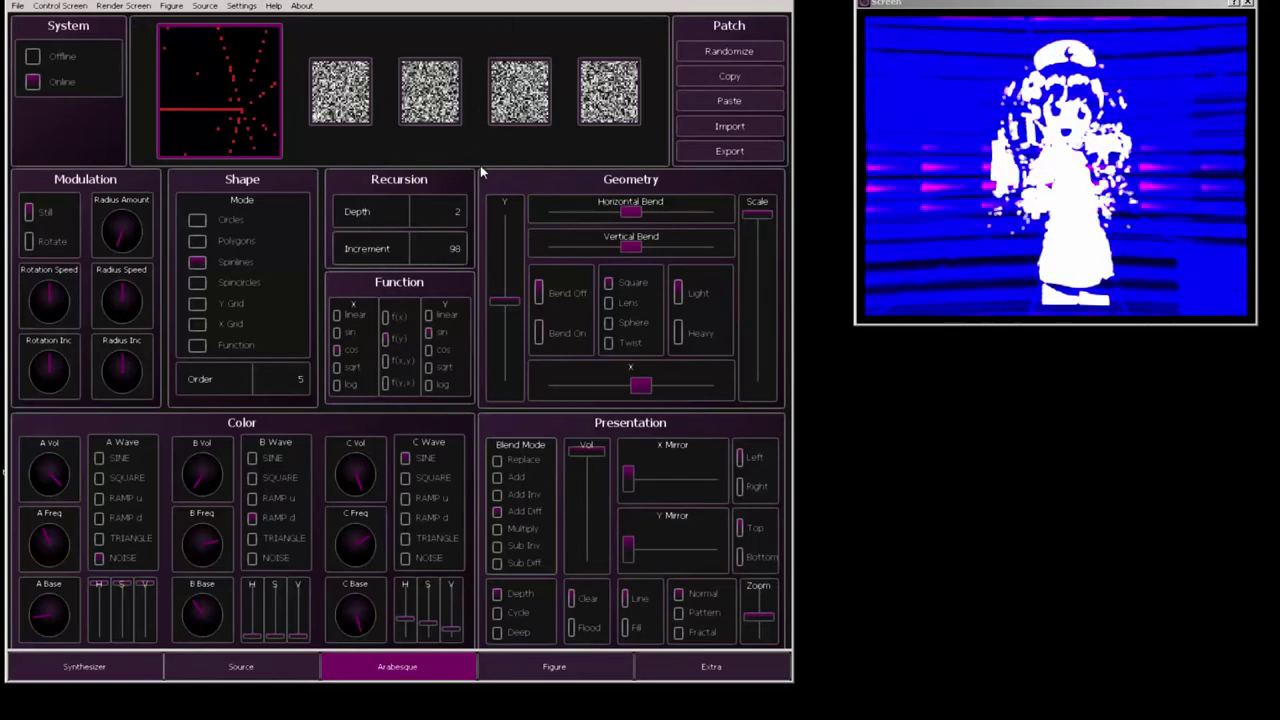
{"action": "left_click_drag", "start_coordinate": [456, 220], "coordinate": [477, 71]}
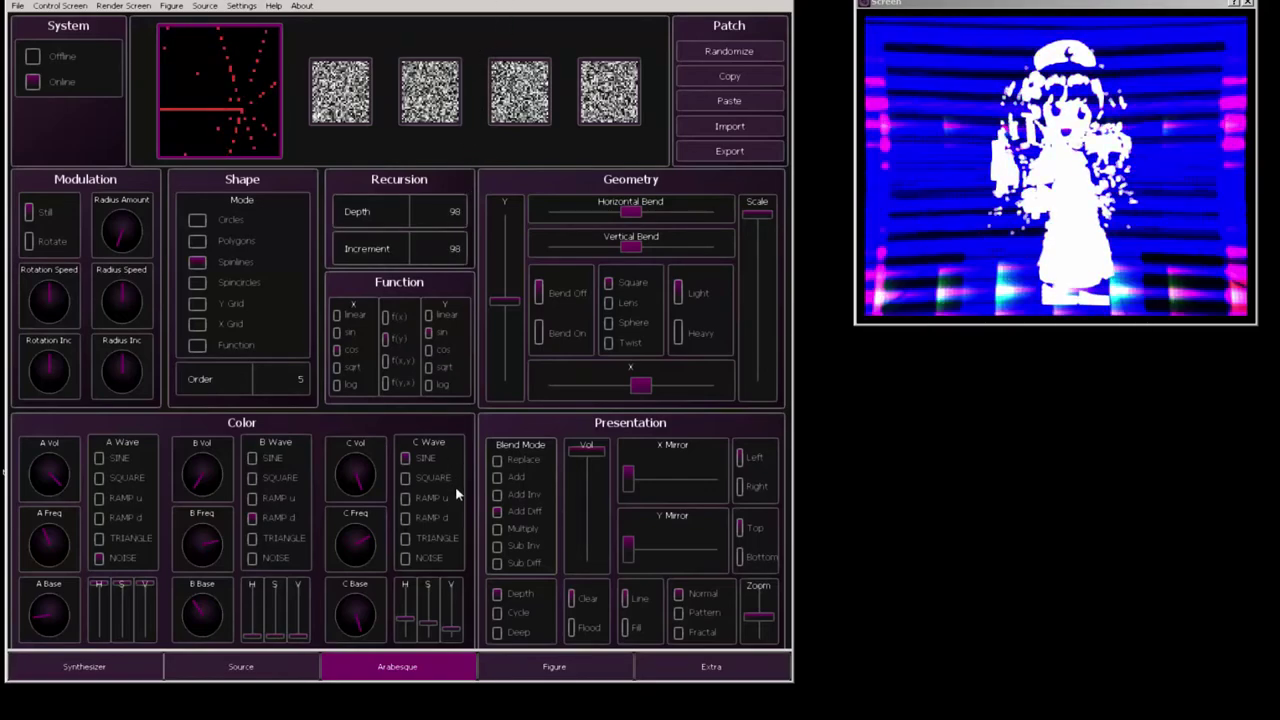
- Draw a freehand figure of branching red lines on frame 0 of the figure's pixel grid
{"action": "left_click", "coordinate": [572, 672]}
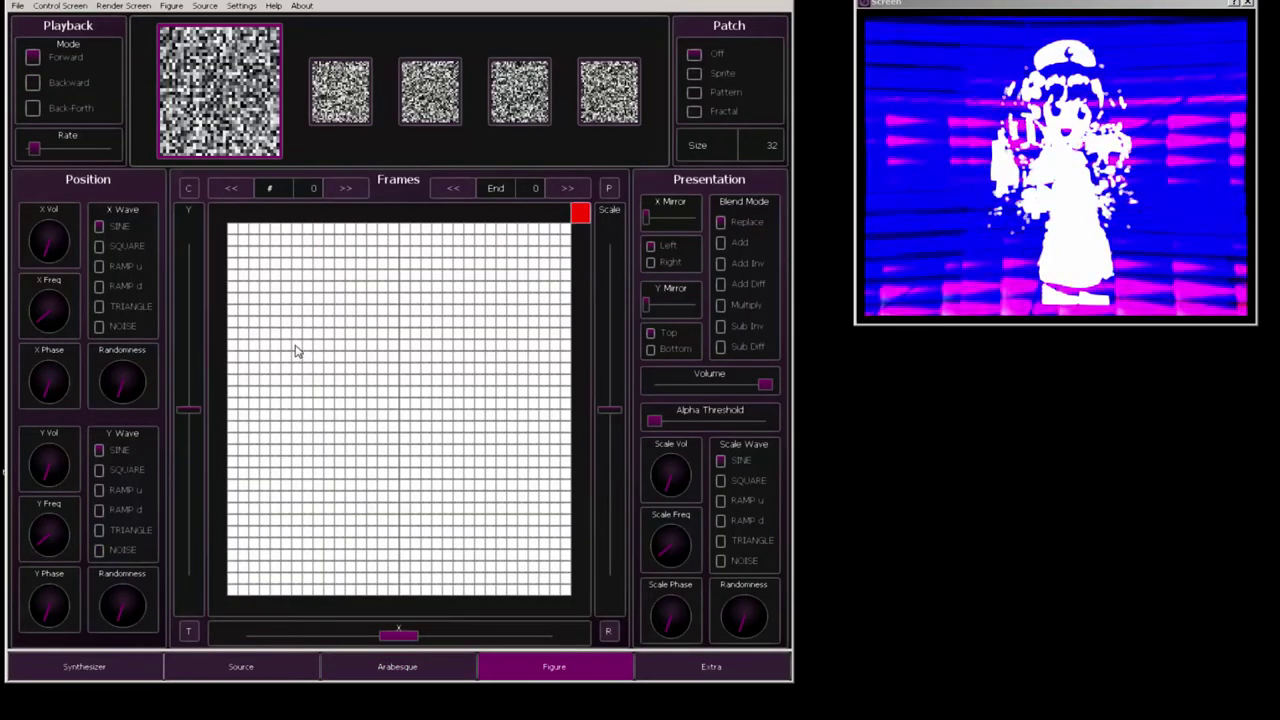
{"action": "mouse_move", "coordinate": [295, 350]}
{"action": "left_mouse_down"}
{"action": "mouse_move", "coordinate": [352, 460]}
{"action": "mouse_move", "coordinate": [340, 518]}
{"action": "mouse_move", "coordinate": [310, 565]}
{"action": "left_mouse_up"}
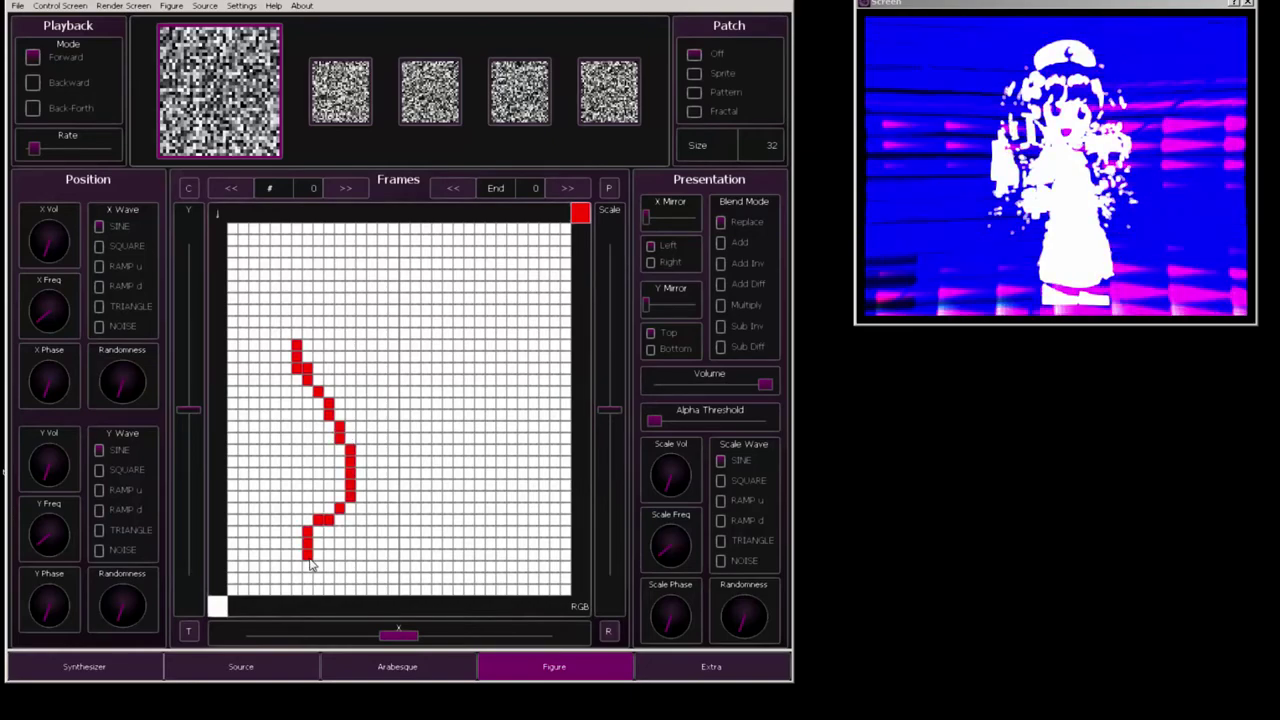
{"action": "mouse_move", "coordinate": [242, 321]}
{"action": "left_mouse_down"}
{"action": "mouse_move", "coordinate": [307, 335]}
{"action": "mouse_move", "coordinate": [419, 309]}
{"action": "mouse_move", "coordinate": [481, 268]}
{"action": "left_mouse_up"}
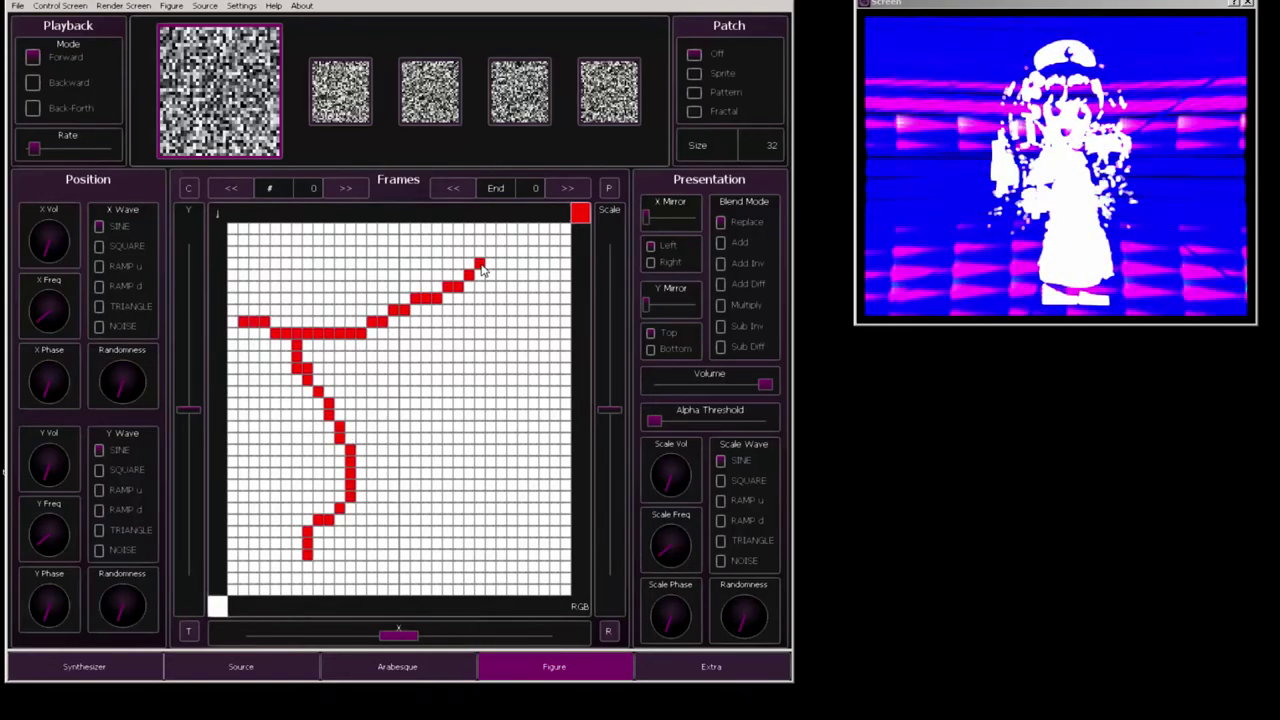
{"action": "left_click", "coordinate": [372, 391]}
{"action": "mouse_move", "coordinate": [386, 460]}
{"action": "left_mouse_down"}
{"action": "mouse_move", "coordinate": [360, 528]}
{"action": "mouse_move", "coordinate": [367, 563]}
{"action": "mouse_move", "coordinate": [516, 523]}
{"action": "mouse_move", "coordinate": [390, 470]}
{"action": "mouse_move", "coordinate": [475, 441]}
{"action": "mouse_move", "coordinate": [526, 449]}
{"action": "left_mouse_up"}
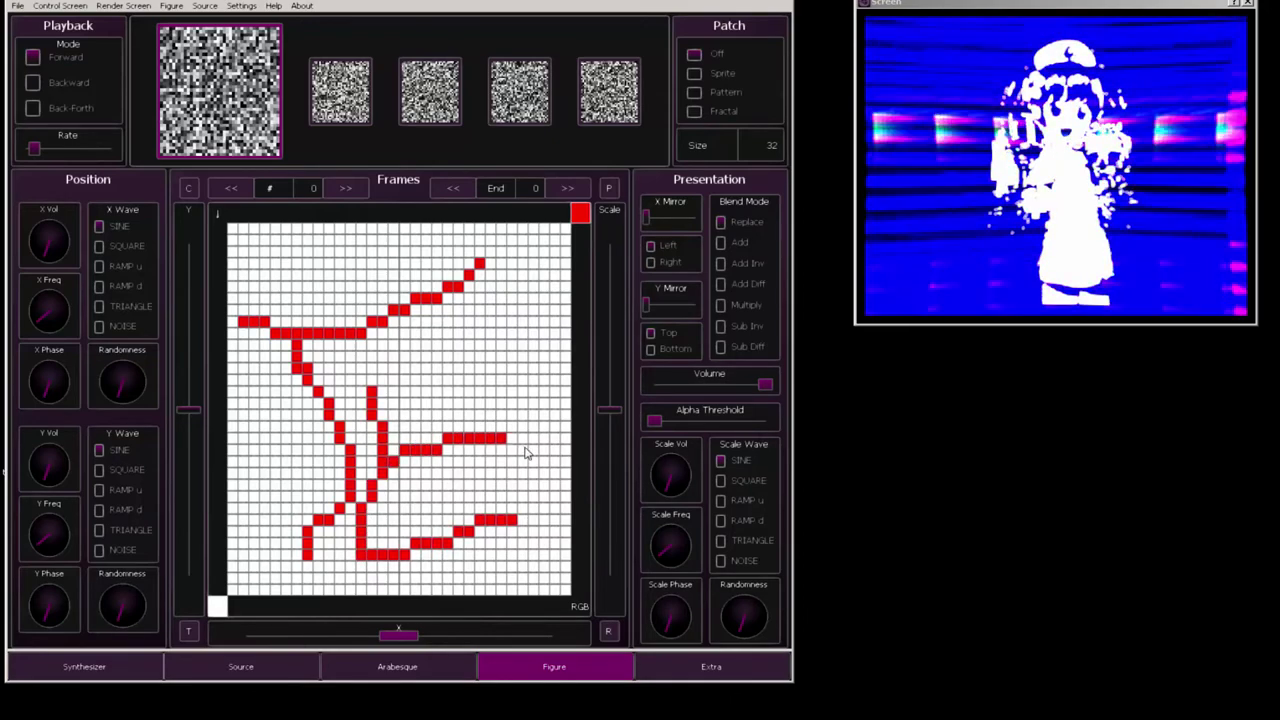
{"action": "left_click", "coordinate": [381, 392]}
{"action": "mouse_move", "coordinate": [390, 390]}
{"action": "left_mouse_down"}
{"action": "mouse_move", "coordinate": [467, 377]}
{"action": "mouse_move", "coordinate": [525, 385]}
{"action": "left_mouse_up"}
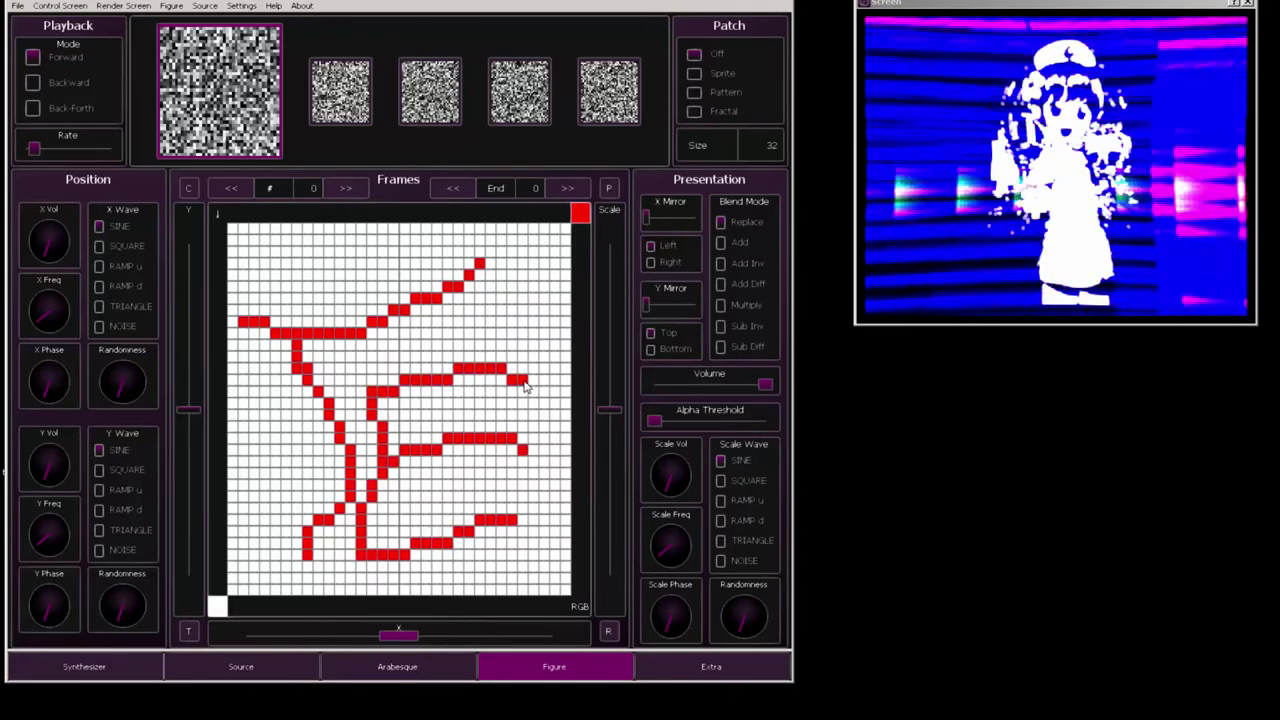
- Show the drawn figure as a sprite and set its blend mode to Add
{"action": "left_click", "coordinate": [695, 74]}
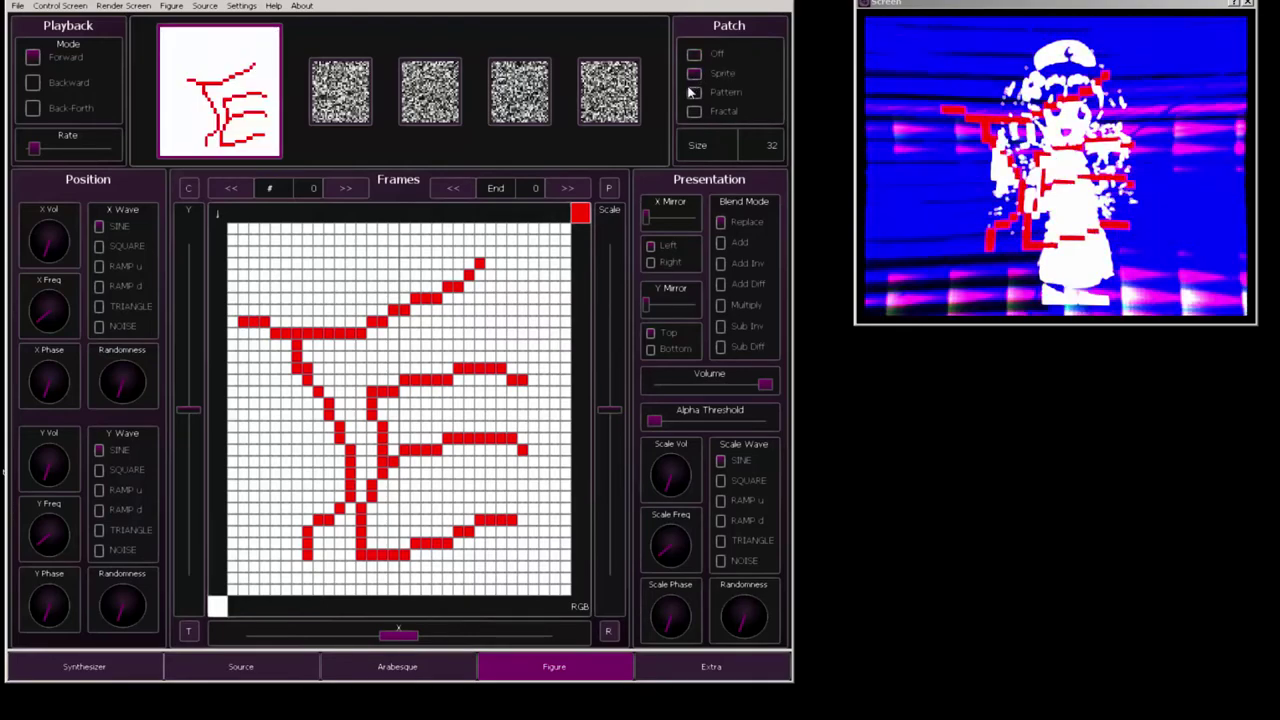
{"action": "left_click", "coordinate": [721, 243]}
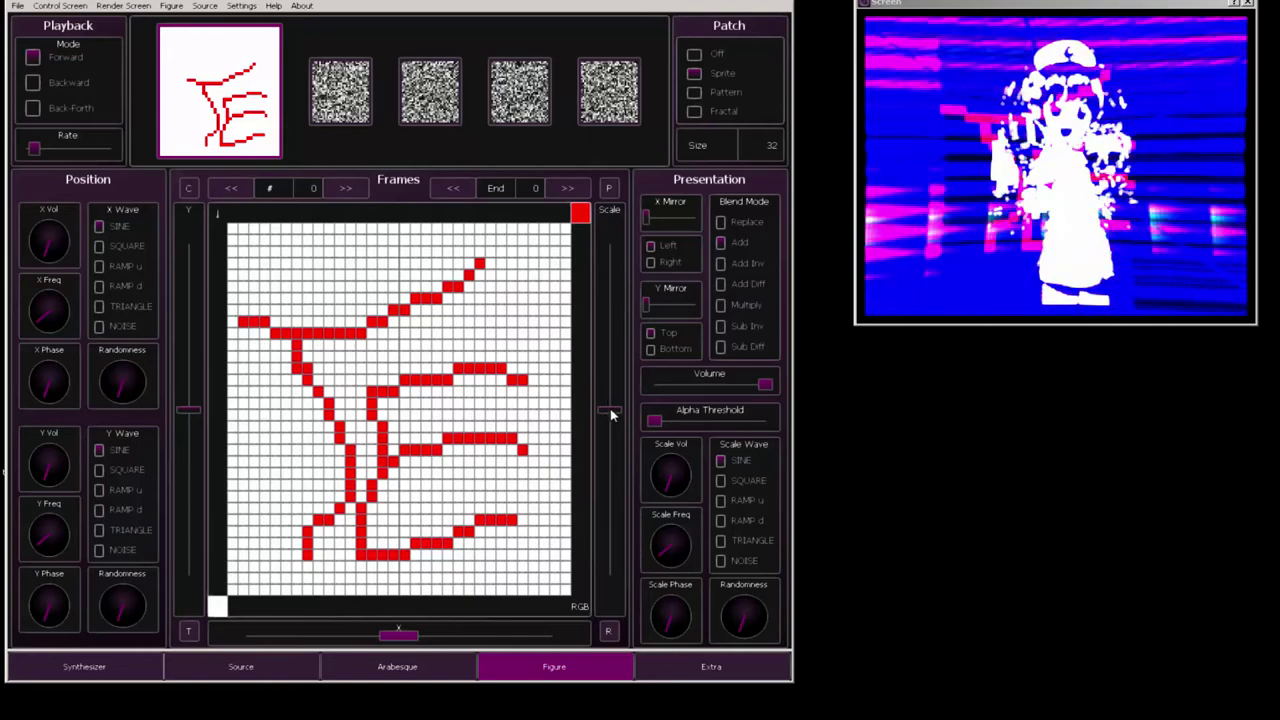
- Enlarge the figure's scale and modulate its position with a square X wave and raised X and Y volume, frequency and phase
{"action": "left_click_drag", "start_coordinate": [612, 415], "coordinate": [617, 40]}
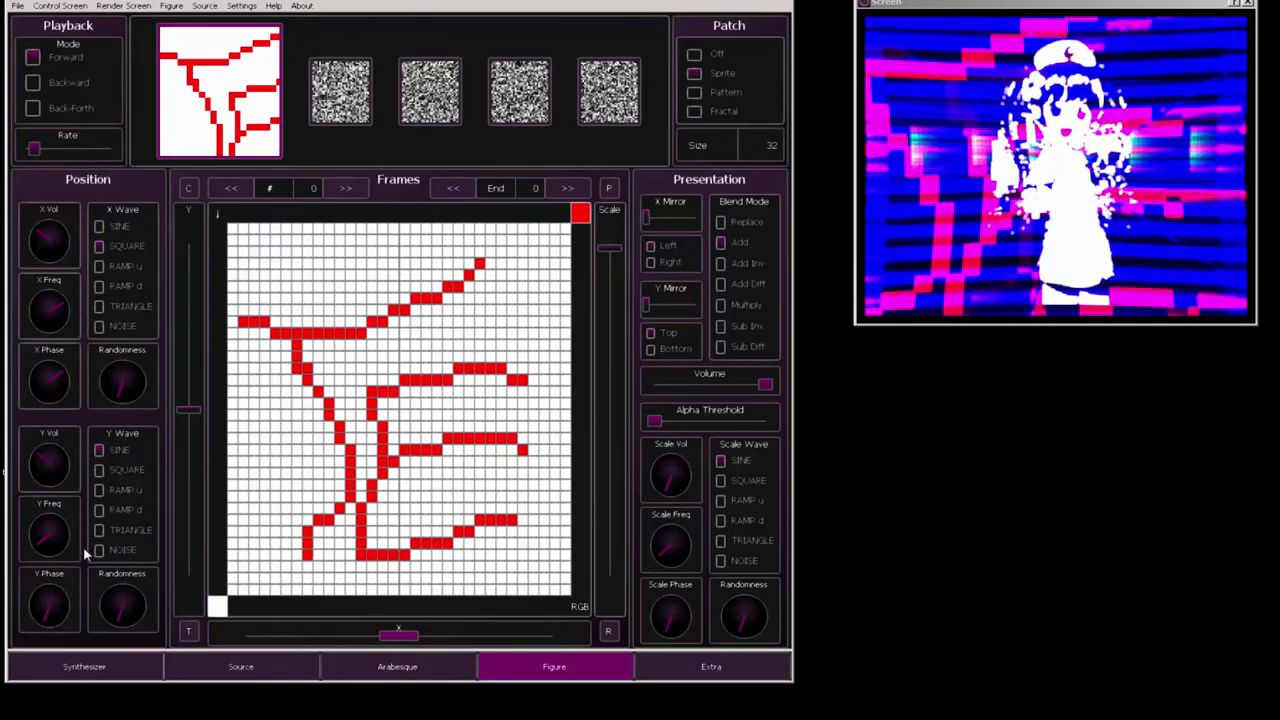
{"action": "left_click_drag", "start_coordinate": [84, 549], "coordinate": [71, 391]}
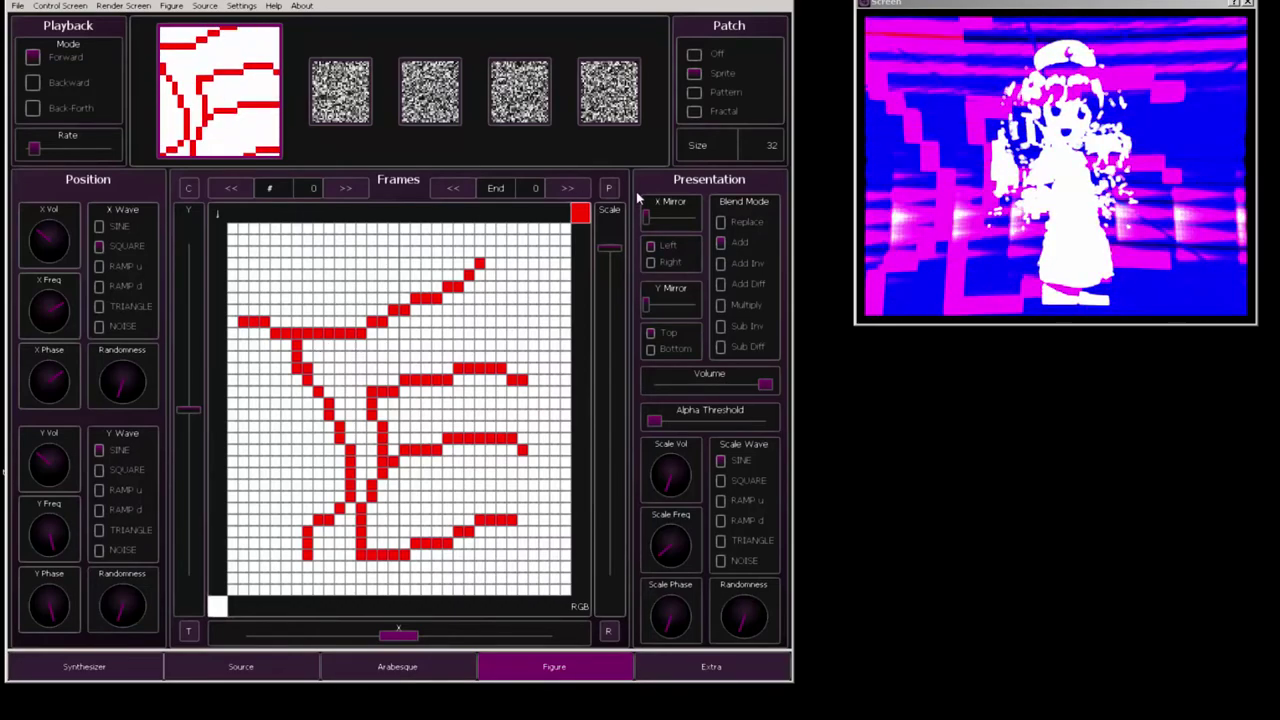
- Pick yellow as the drawing color and trace yellow strokes alongside the figure's red lines
{"action": "mouse_move", "coordinate": [583, 217]}
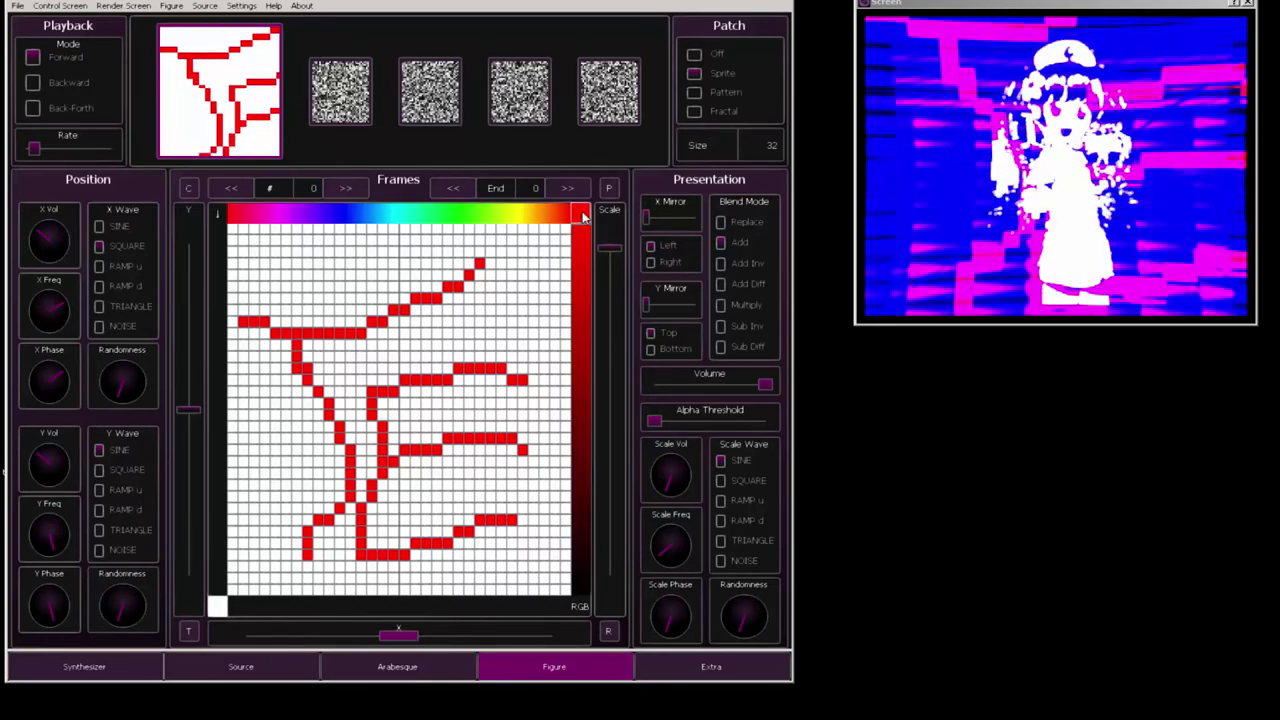
{"action": "left_click", "coordinate": [528, 211]}
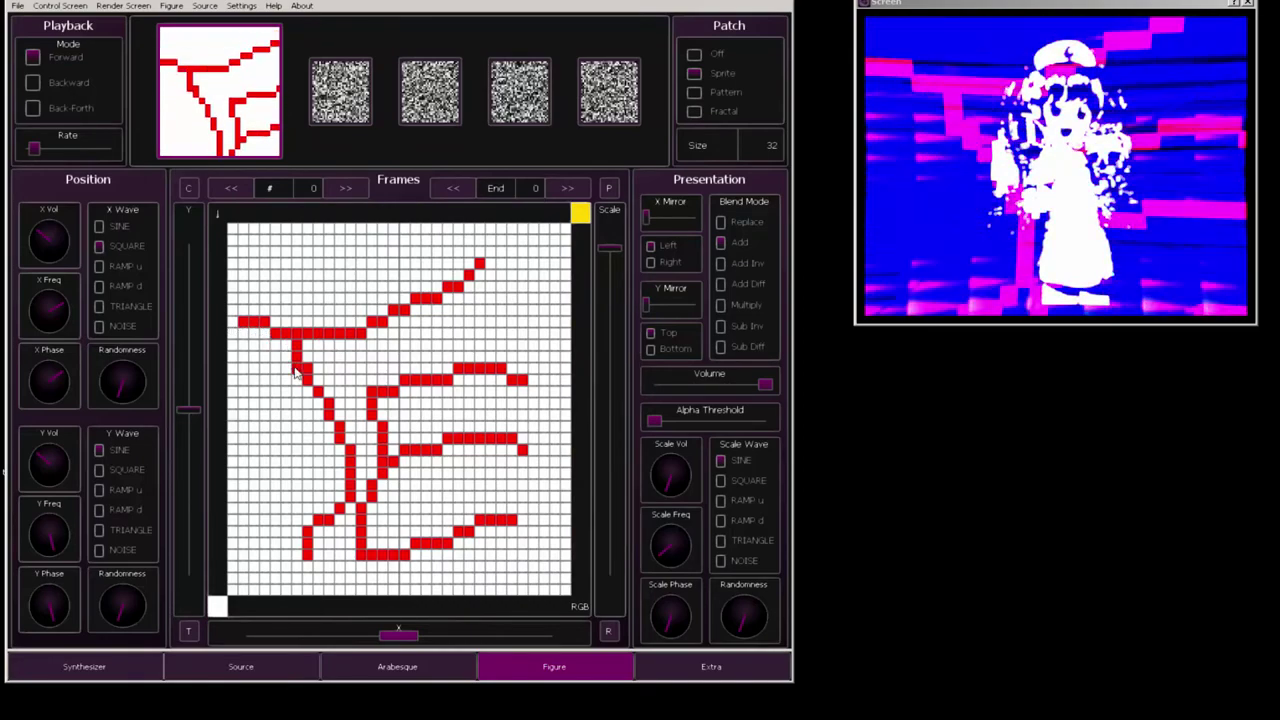
{"action": "mouse_move", "coordinate": [243, 335]}
{"action": "left_mouse_down"}
{"action": "mouse_move", "coordinate": [298, 358]}
{"action": "mouse_move", "coordinate": [318, 430]}
{"action": "mouse_move", "coordinate": [322, 460]}
{"action": "mouse_move", "coordinate": [286, 562]}
{"action": "left_mouse_up"}
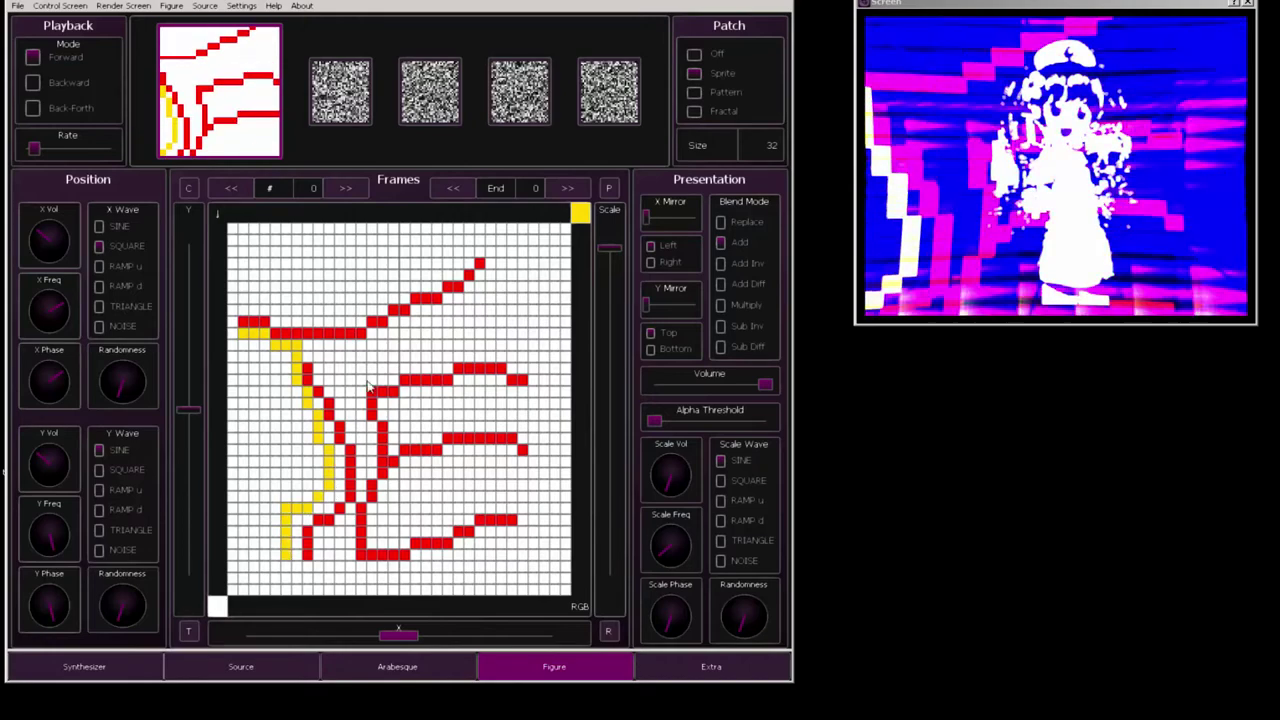
{"action": "mouse_move", "coordinate": [250, 316]}
{"action": "left_mouse_down"}
{"action": "mouse_move", "coordinate": [315, 328]}
{"action": "mouse_move", "coordinate": [470, 252]}
{"action": "left_mouse_up"}
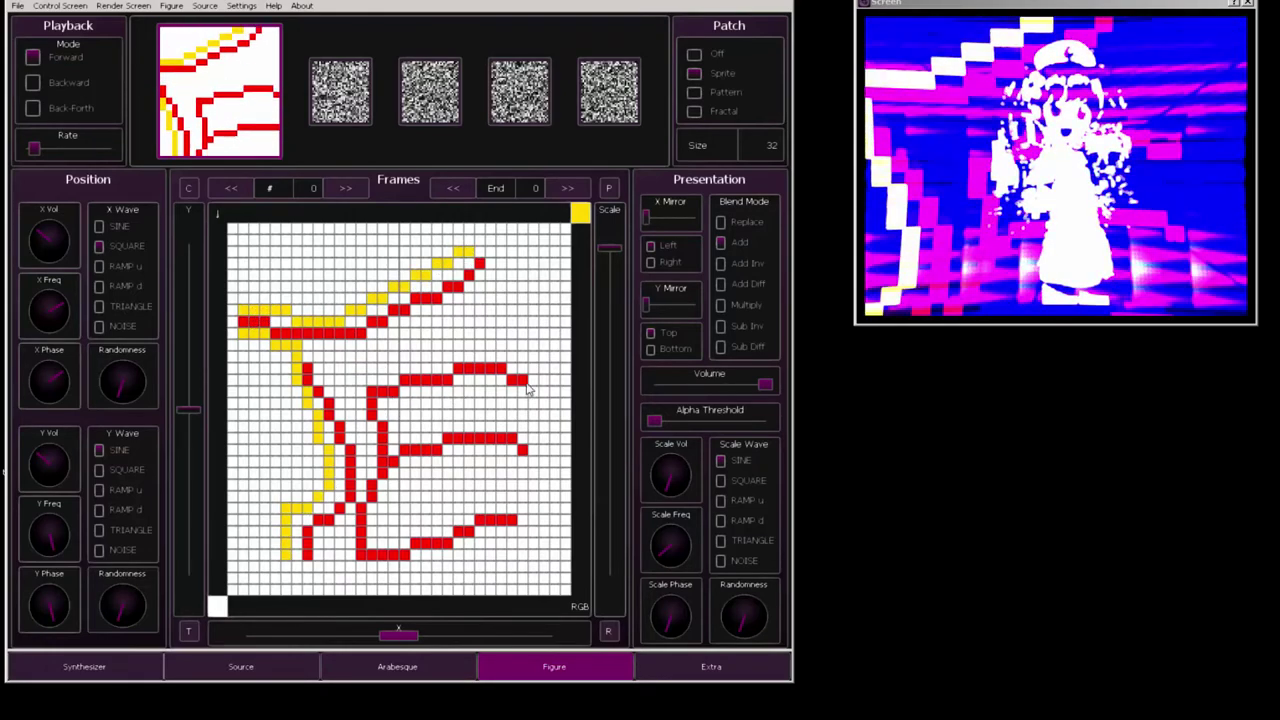
{"action": "mouse_move", "coordinate": [530, 390]}
{"action": "left_mouse_down"}
{"action": "mouse_move", "coordinate": [408, 401]}
{"action": "mouse_move", "coordinate": [397, 424]}
{"action": "mouse_move", "coordinate": [405, 436]}
{"action": "mouse_move", "coordinate": [493, 422]}
{"action": "mouse_move", "coordinate": [548, 442]}
{"action": "left_mouse_up"}
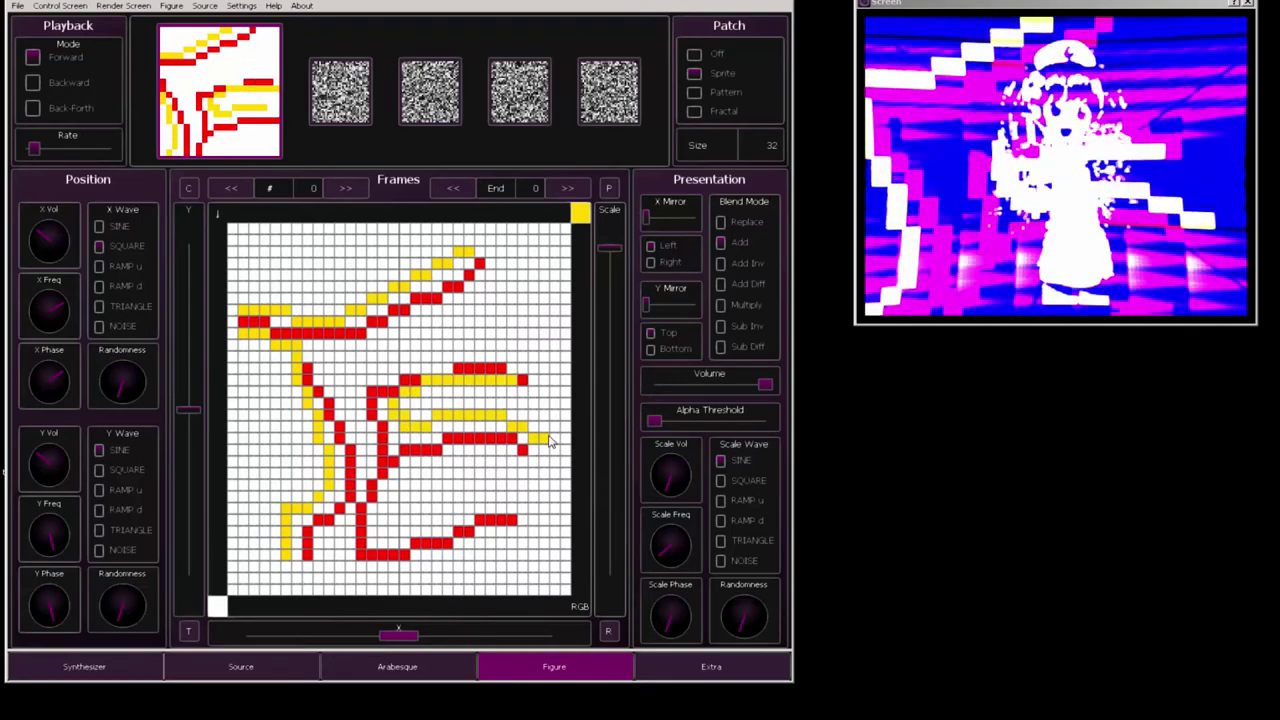
{"action": "mouse_move", "coordinate": [400, 474]}
{"action": "left_mouse_down"}
{"action": "mouse_move", "coordinate": [500, 460]}
{"action": "mouse_move", "coordinate": [393, 473]}
{"action": "mouse_move", "coordinate": [381, 539]}
{"action": "mouse_move", "coordinate": [409, 542]}
{"action": "mouse_move", "coordinate": [520, 507]}
{"action": "left_mouse_up"}
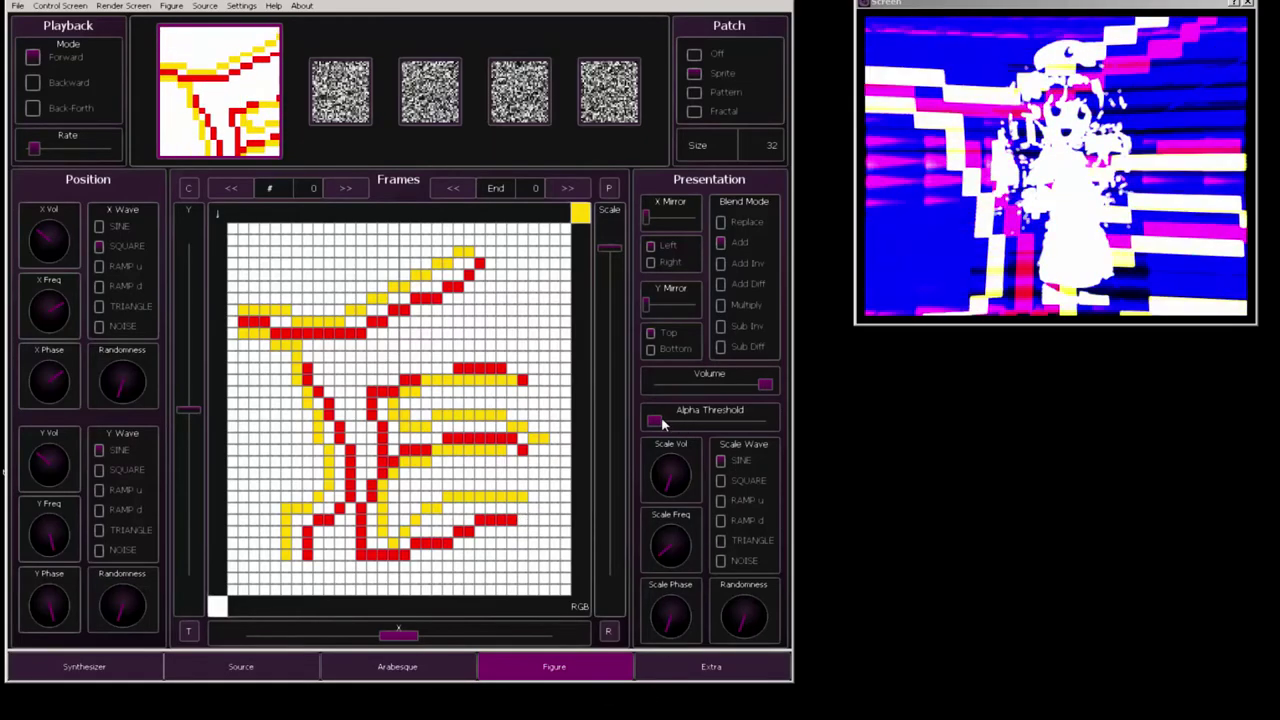
- Raise the figure's alpha threshold to about two thirds and set its blend mode to Sub Inv
{"action": "mouse_move", "coordinate": [758, 420]}
{"action": "left_mouse_down"}
{"action": "mouse_move", "coordinate": [778, 428]}
{"action": "mouse_move", "coordinate": [751, 428]}
{"action": "mouse_move", "coordinate": [806, 434]}
{"action": "mouse_move", "coordinate": [775, 435]}
{"action": "left_mouse_up"}
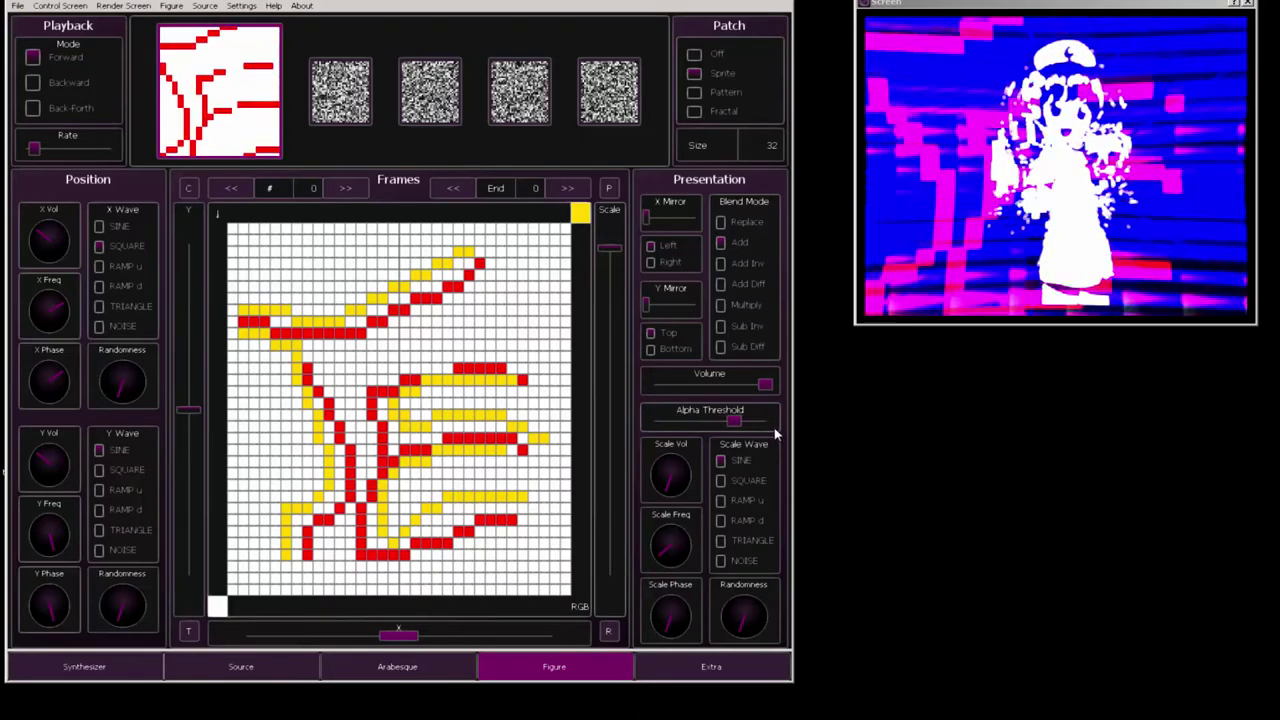
{"action": "left_click", "coordinate": [722, 305]}
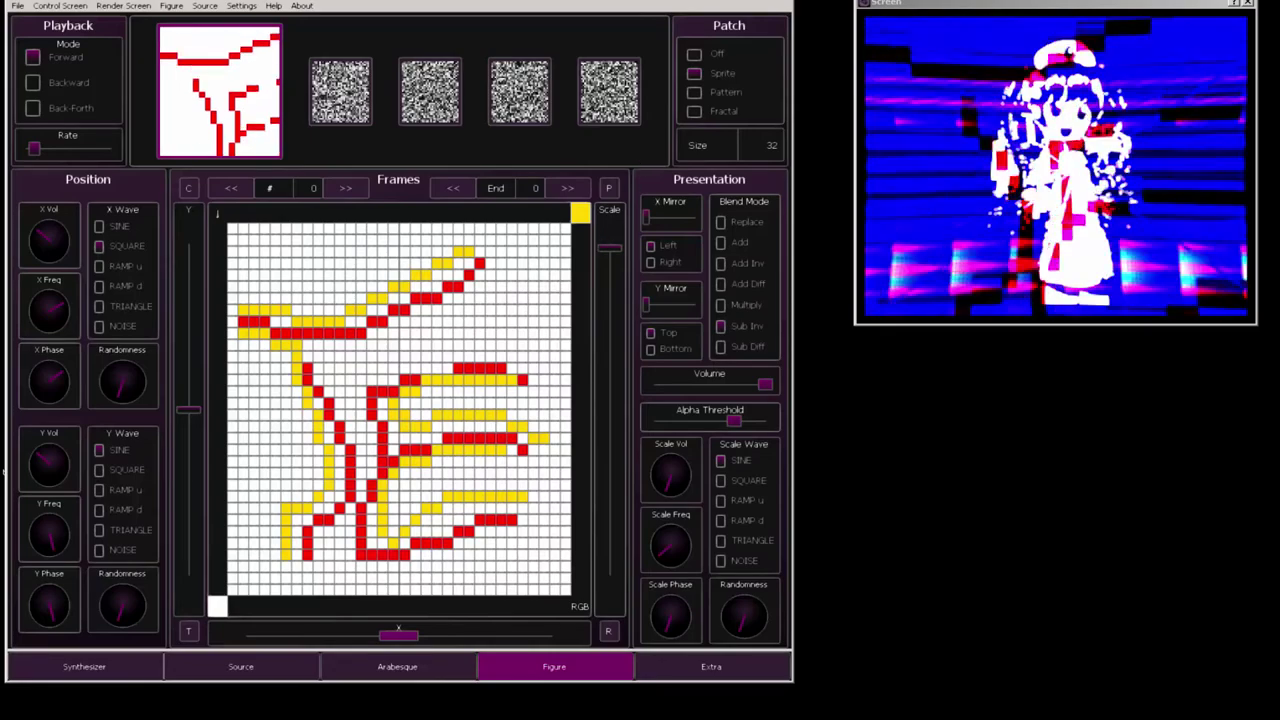
- Lower the barrel shader slightly, raise the blur shader to maximum and adjust its X and Y directions in the OpenGL settings
{"action": "left_click", "coordinate": [697, 663]}
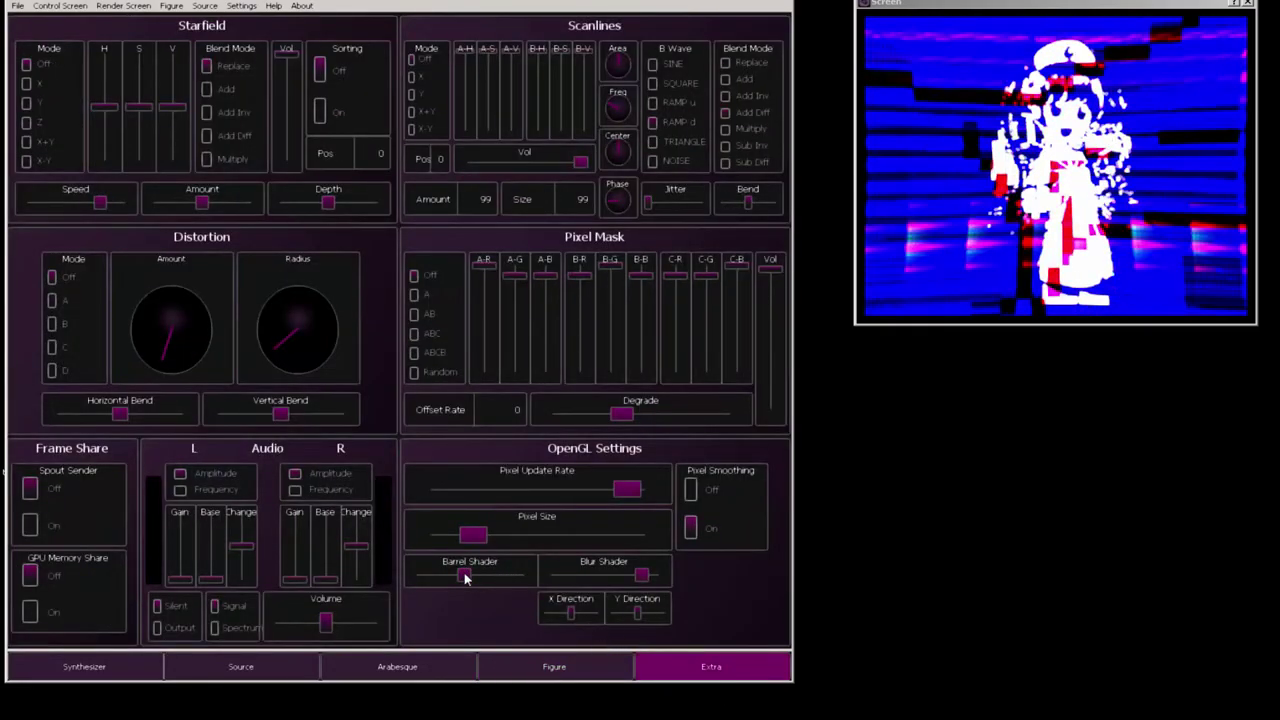
{"action": "mouse_move", "coordinate": [465, 578]}
{"action": "left_mouse_down"}
{"action": "mouse_move", "coordinate": [545, 579]}
{"action": "mouse_move", "coordinate": [461, 573]}
{"action": "left_mouse_up"}
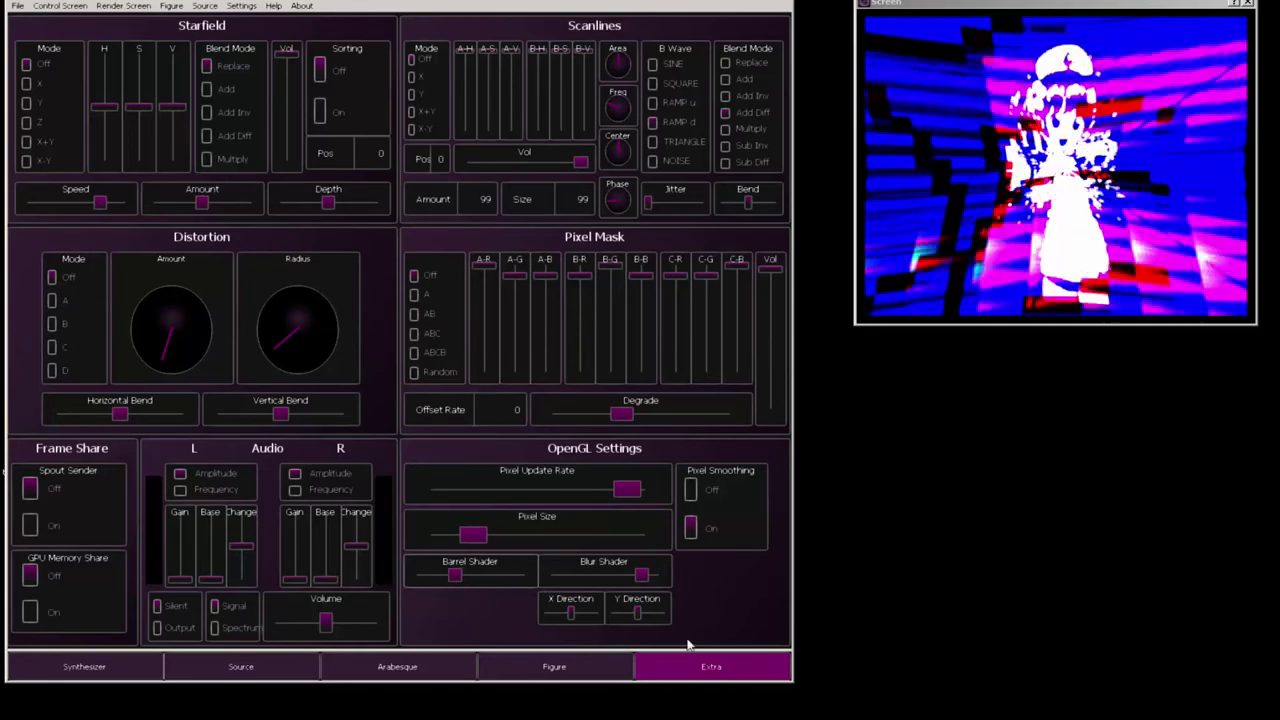
{"action": "left_click_drag", "start_coordinate": [643, 578], "coordinate": [699, 583]}
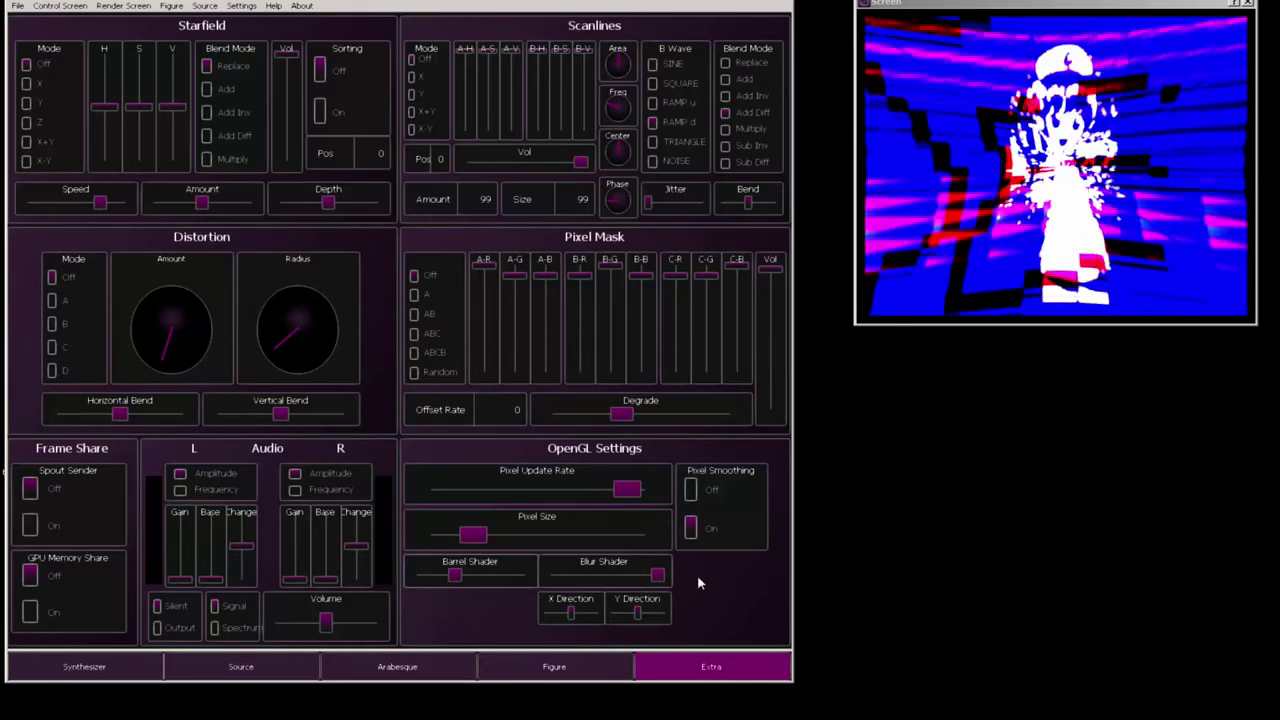
{"action": "left_click_drag", "start_coordinate": [638, 615], "coordinate": [673, 620]}
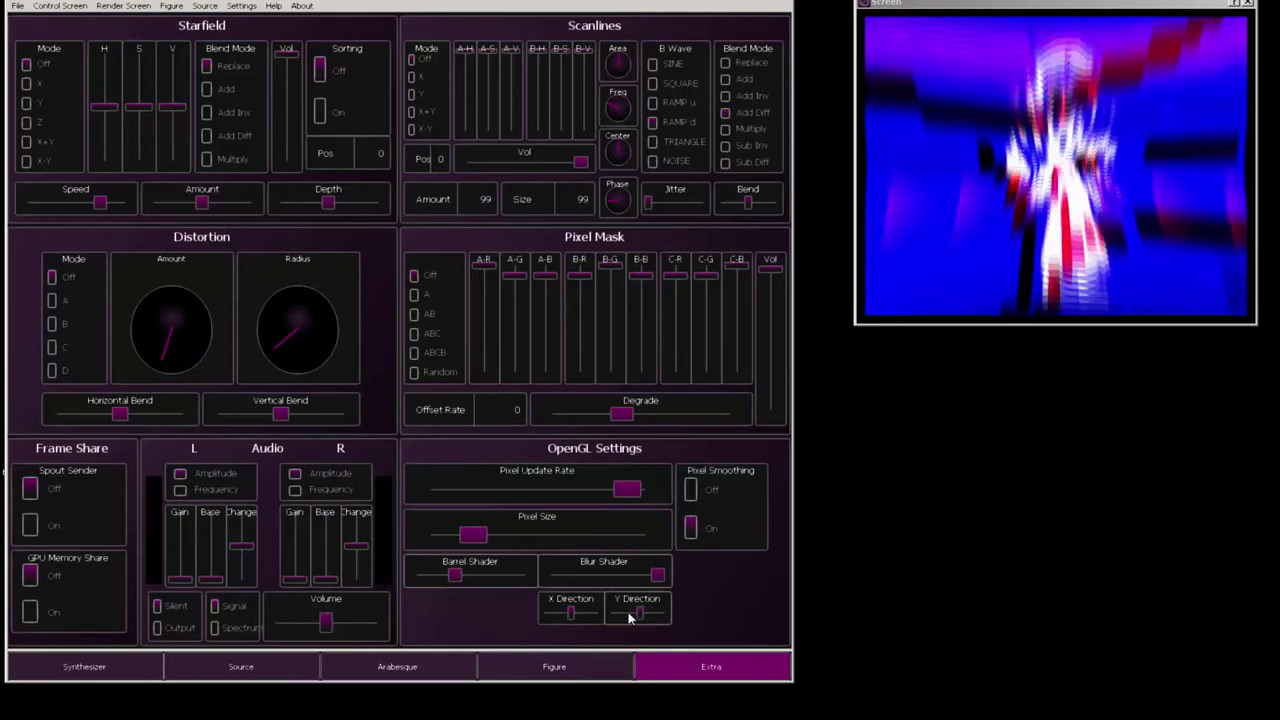
{"action": "mouse_move", "coordinate": [573, 618]}
{"action": "left_mouse_down"}
{"action": "mouse_move", "coordinate": [561, 617]}
{"action": "mouse_move", "coordinate": [571, 620]}
{"action": "left_mouse_up"}
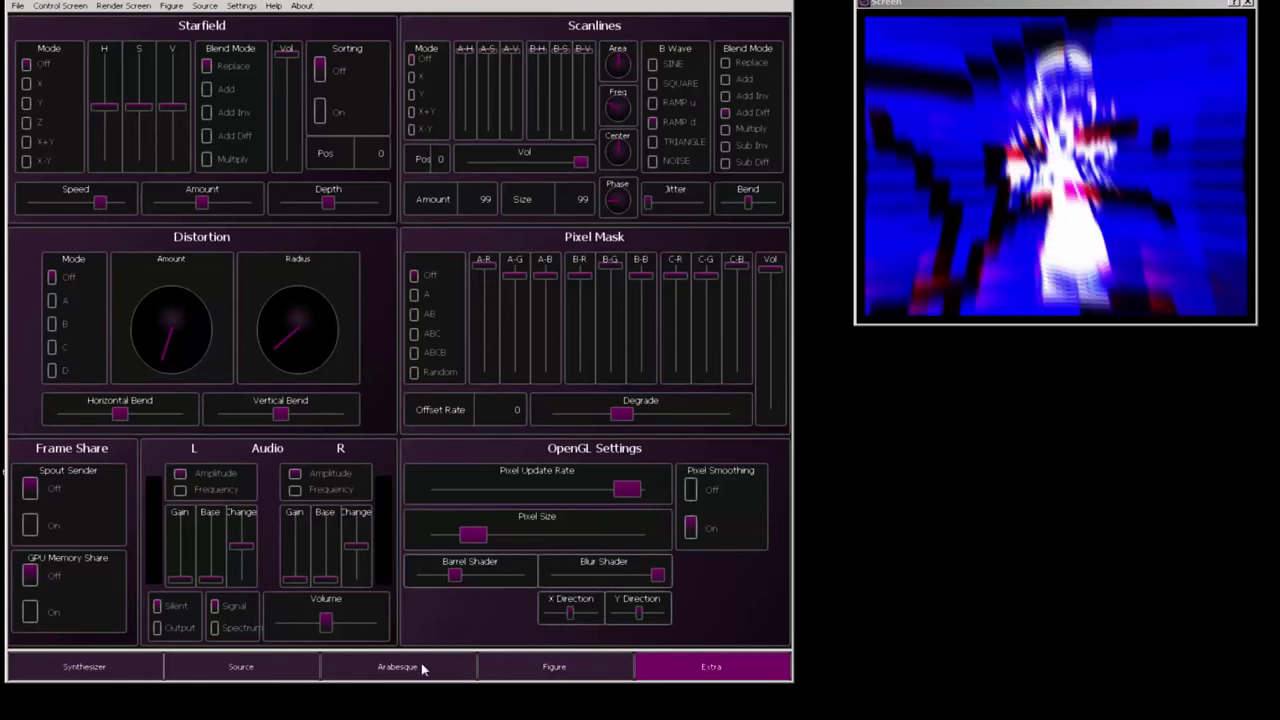
- Raise the audio volume, slightly increase the scanline jitter, and set the scanlines to a triangle B wave with Multiply blending
{"action": "left_click_drag", "start_coordinate": [388, 633], "coordinate": [424, 633]}
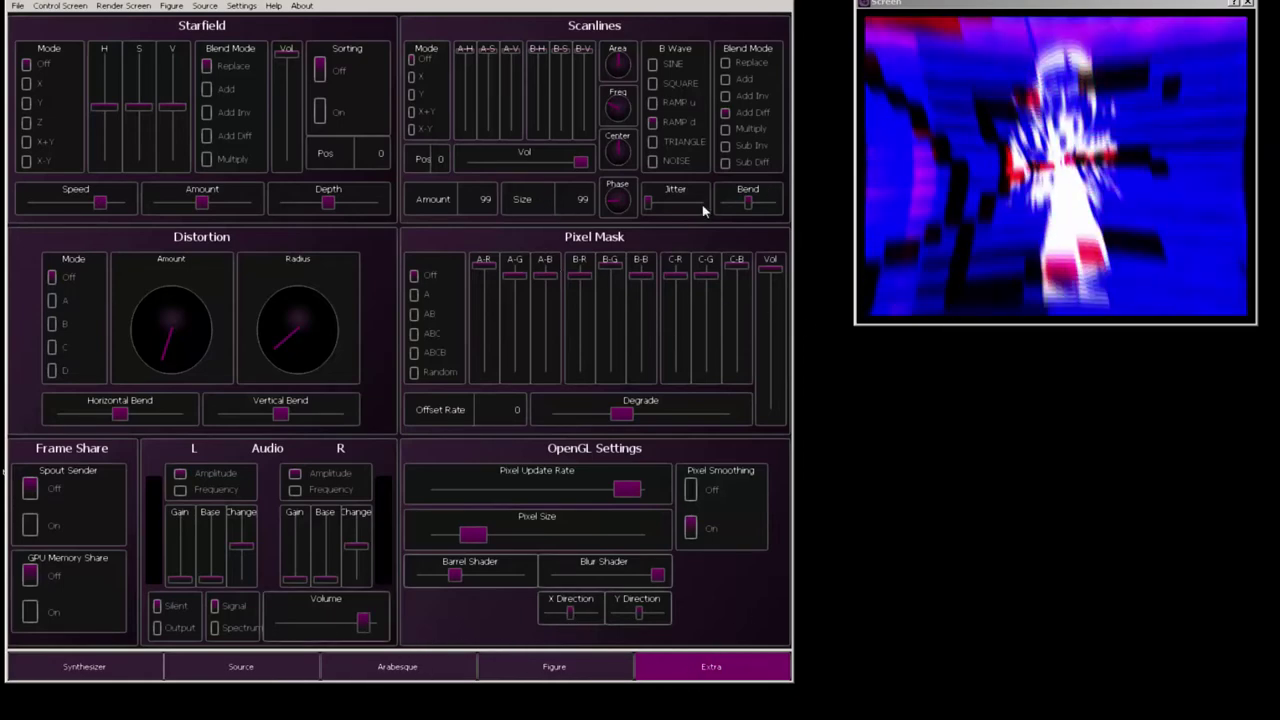
{"action": "left_click_drag", "start_coordinate": [650, 207], "coordinate": [670, 206]}
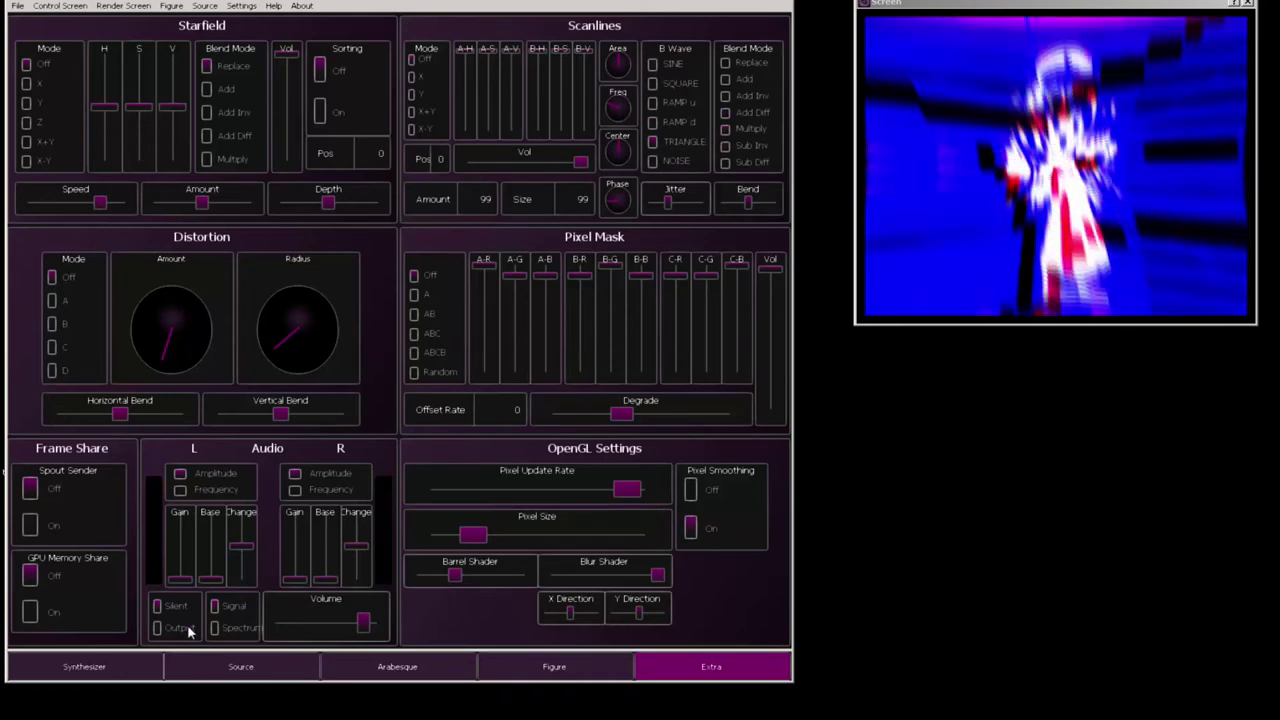
- Select the second arabesque slot, set it online and randomize its patch until it uses Spinlines of order 32
{"action": "left_click", "coordinate": [440, 670]}
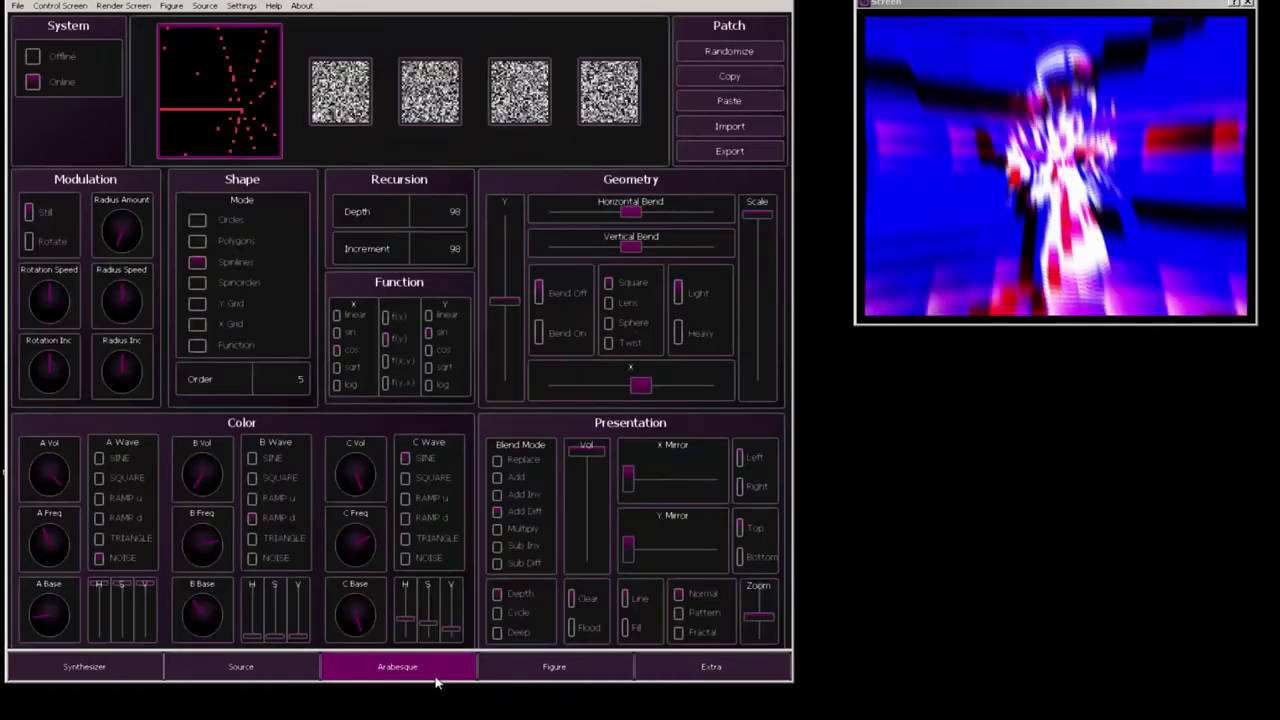
{"action": "left_click", "coordinate": [343, 118]}
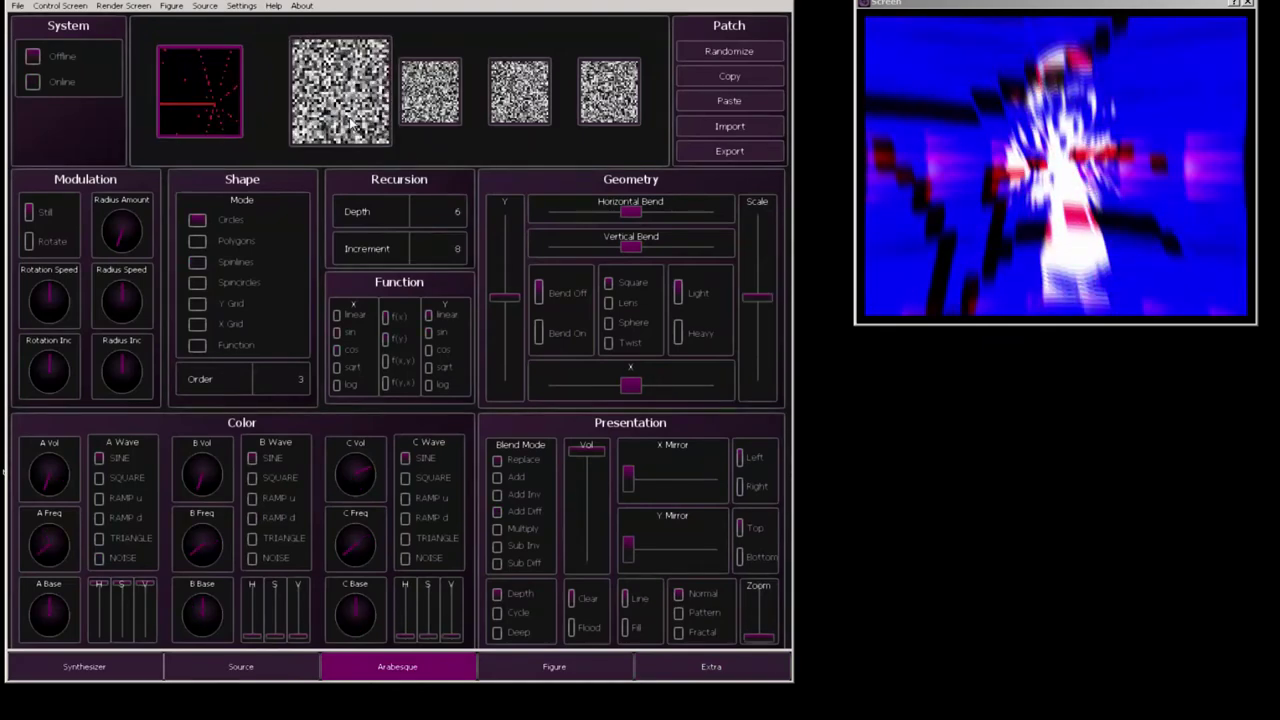
{"action": "left_click", "coordinate": [708, 51]}
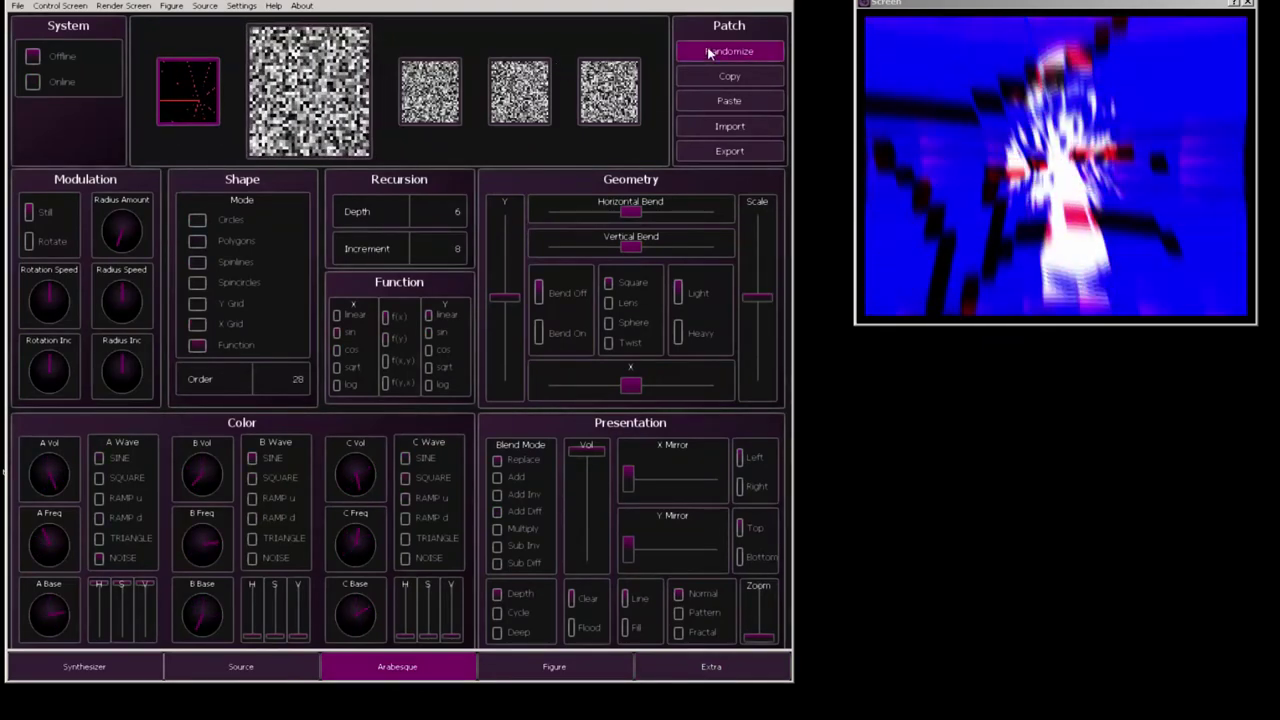
{"action": "left_click", "coordinate": [708, 51]}
{"action": "left_click", "coordinate": [33, 81]}
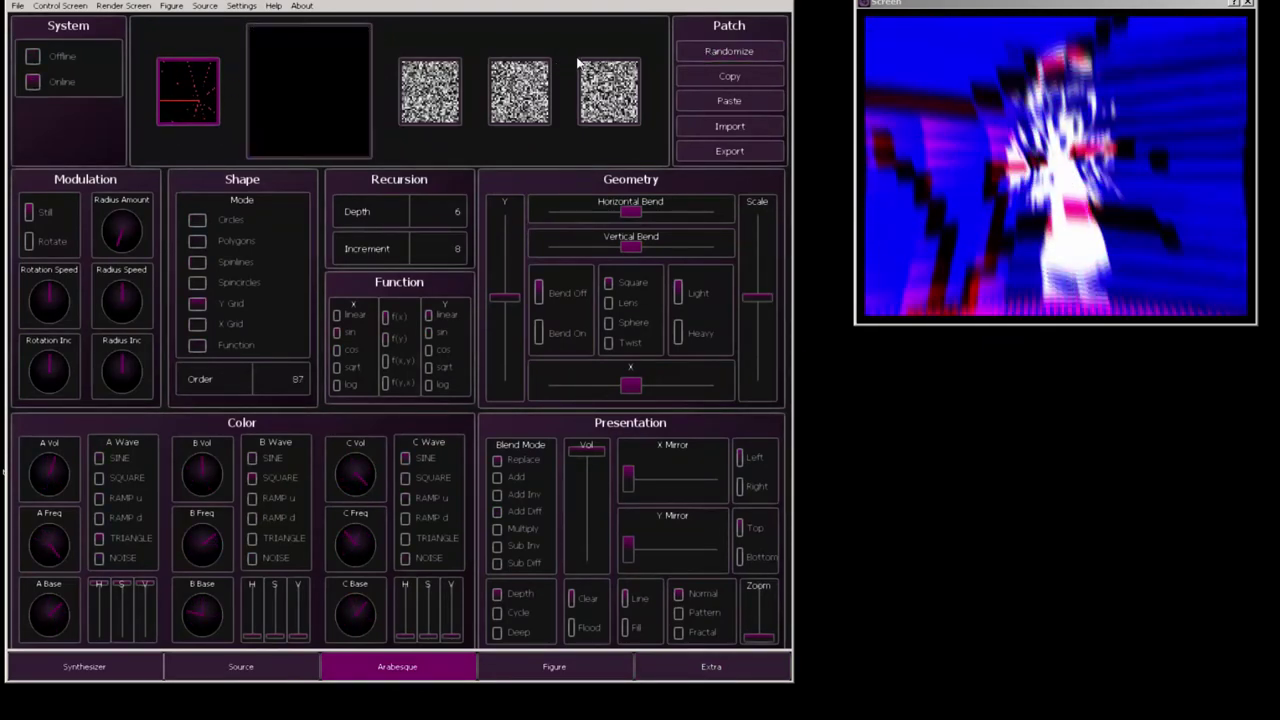
{"action": "left_click", "coordinate": [697, 51]}
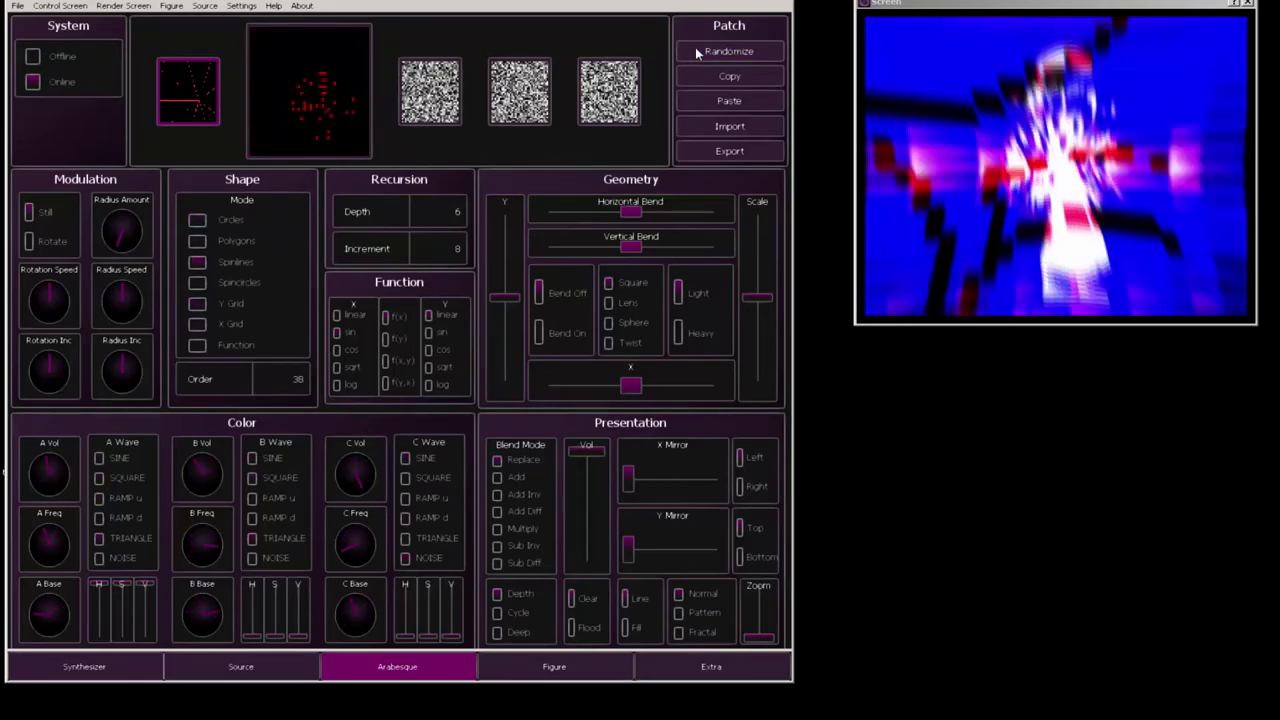
{"action": "left_click", "coordinate": [697, 51]}
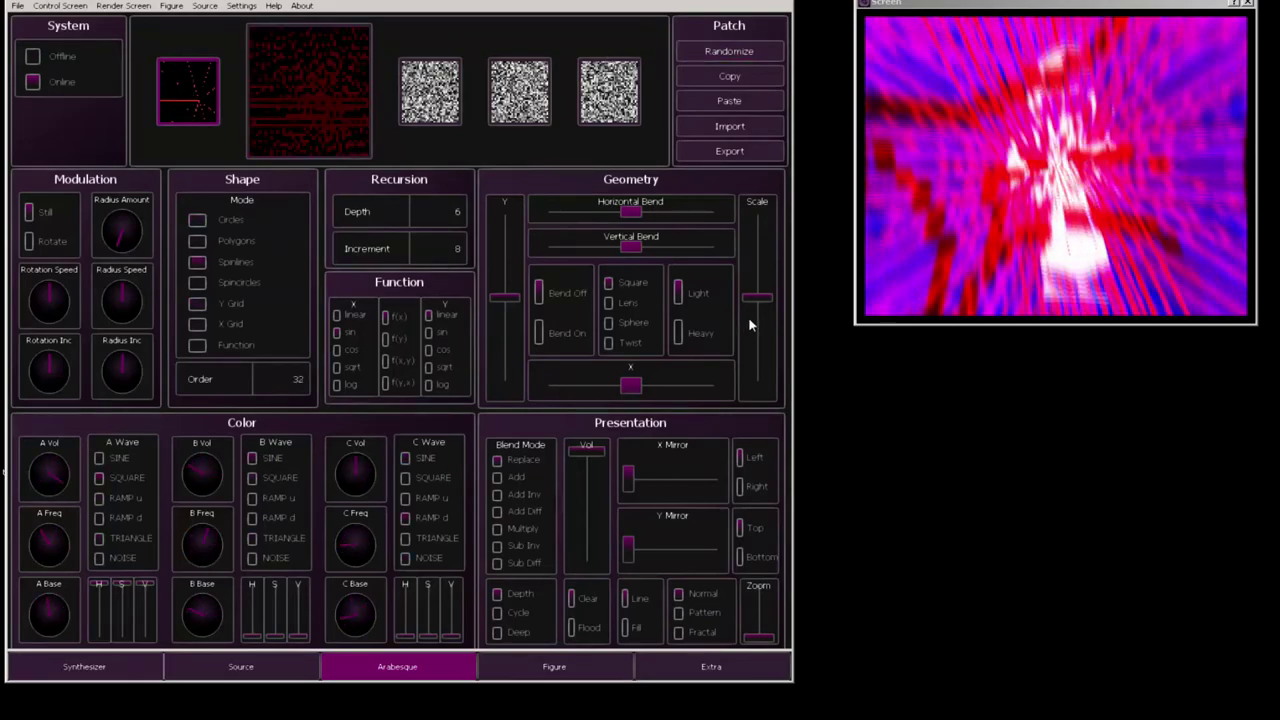
- Try the Function shape with f(y) and cos on the second arabesque pattern at minimum and middle scale
{"action": "left_click_drag", "start_coordinate": [765, 303], "coordinate": [763, 378]}
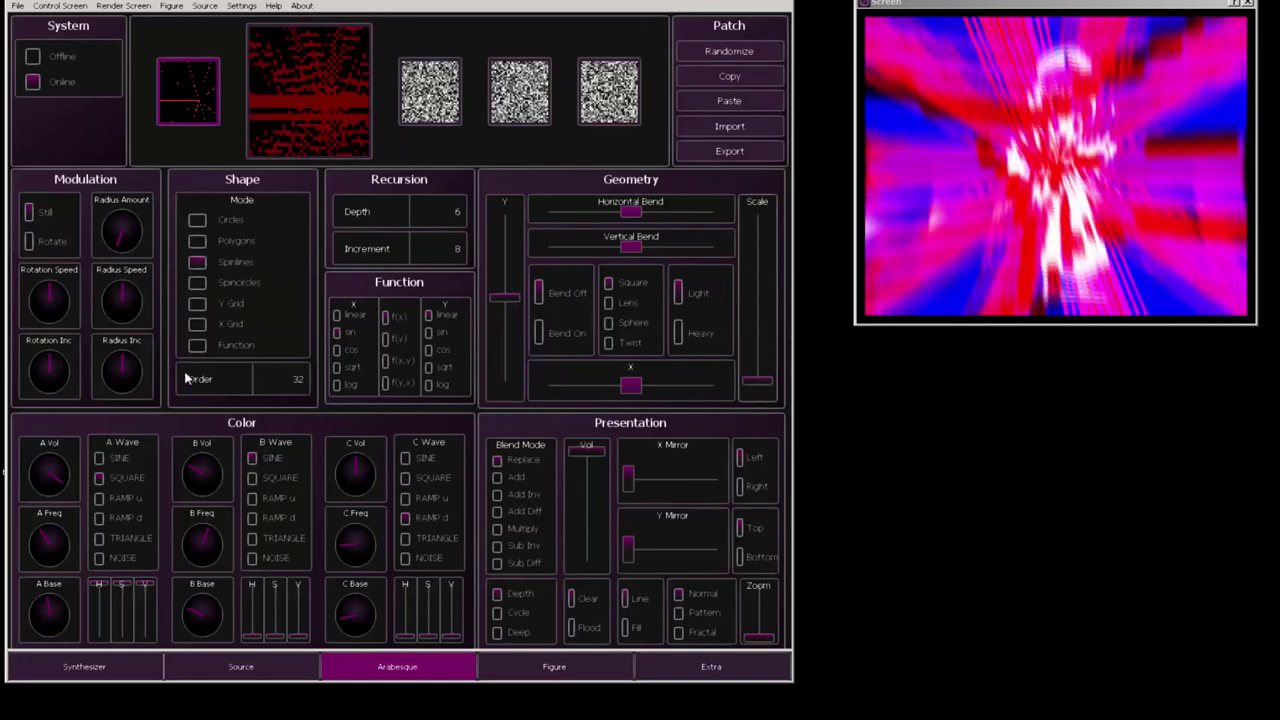
{"action": "left_click", "coordinate": [197, 346]}
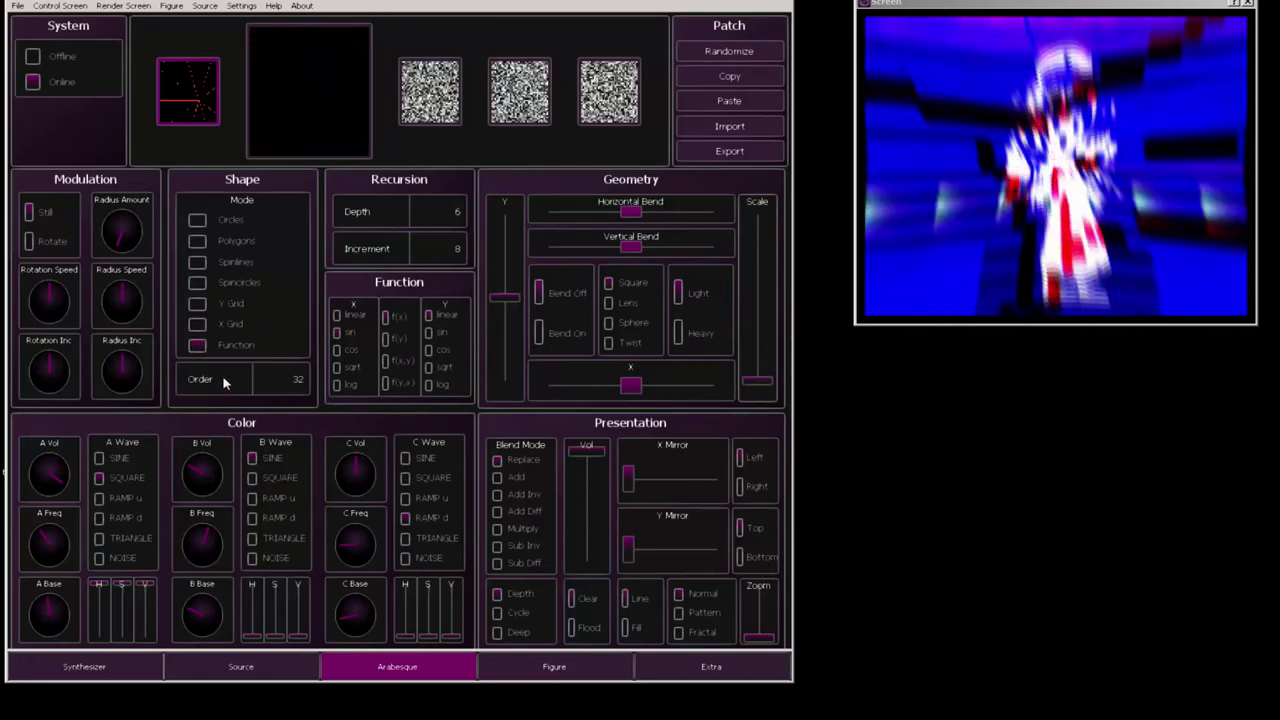
{"action": "left_click", "coordinate": [386, 340]}
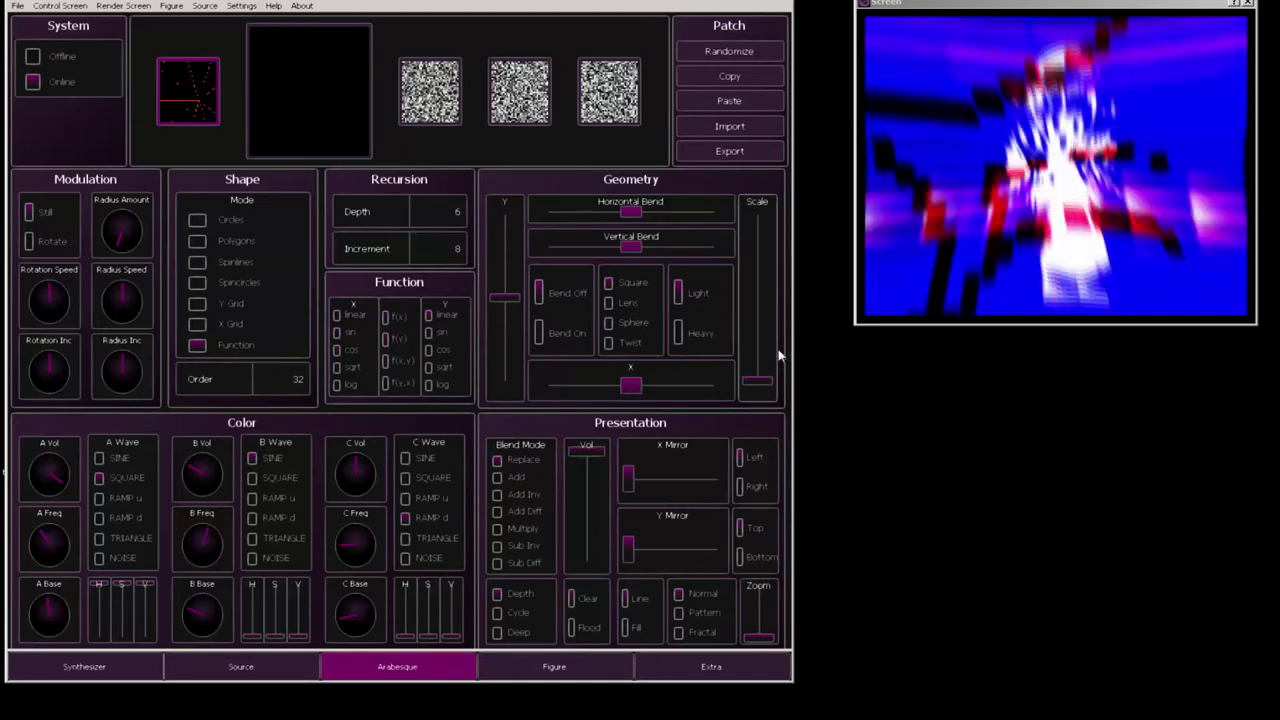
{"action": "left_click_drag", "start_coordinate": [769, 337], "coordinate": [769, 300]}
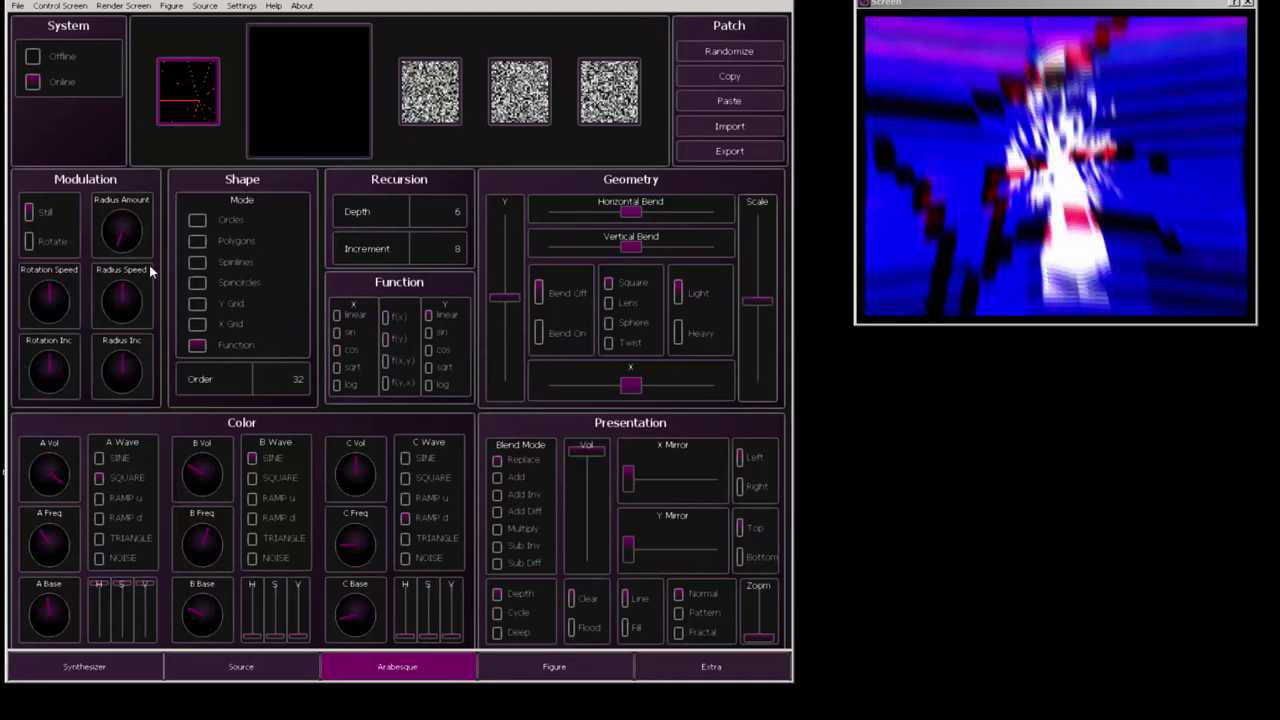
- Set the second arabesque pattern to Spinlines, lower its scale to minimum and raise its zoom to maximum
{"action": "left_click", "coordinate": [197, 263]}
{"action": "left_click_drag", "start_coordinate": [772, 303], "coordinate": [771, 331]}
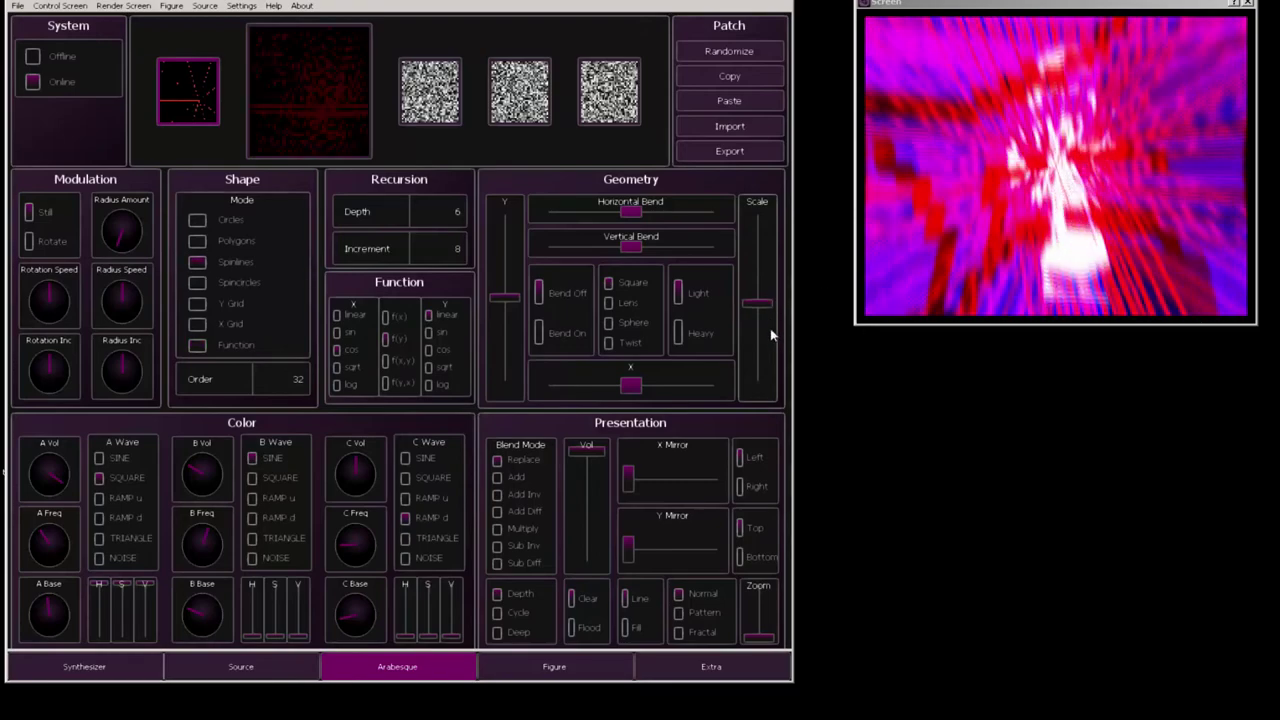
{"action": "left_click", "coordinate": [776, 380]}
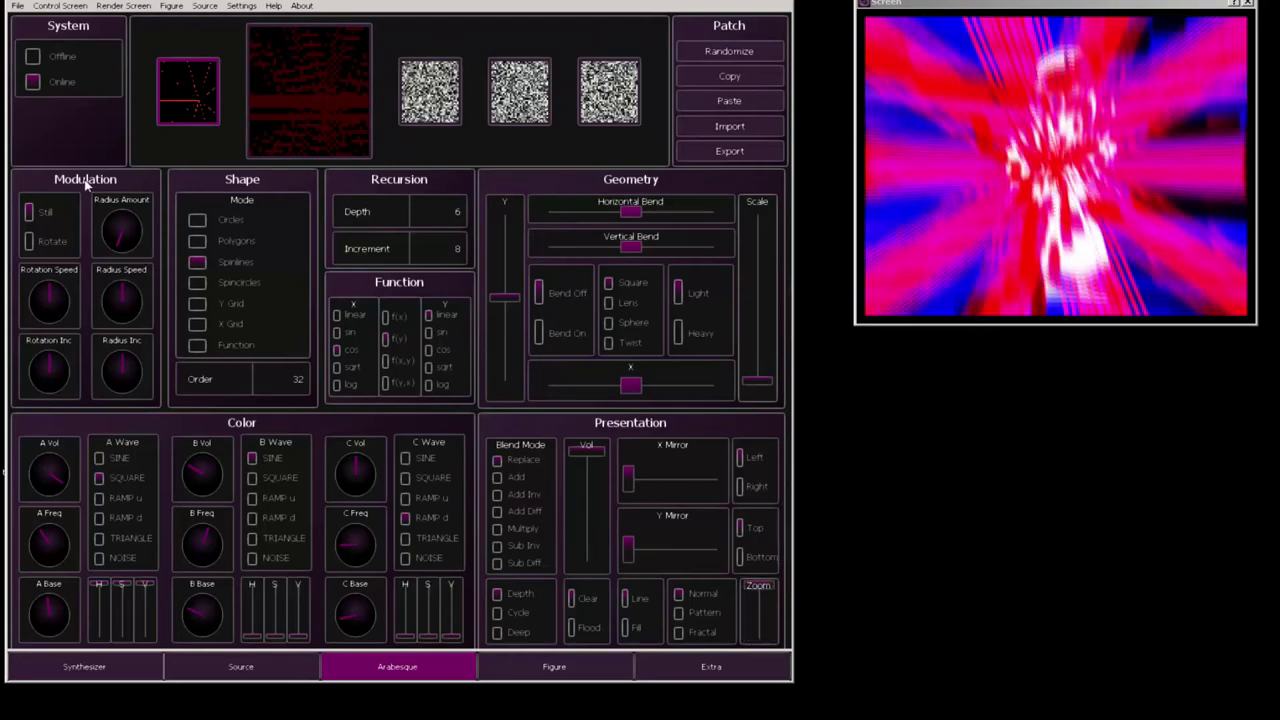
- Go through the green and blue synthesizer patches and activate the second, pink-striped patch
{"action": "left_click", "coordinate": [569, 676]}
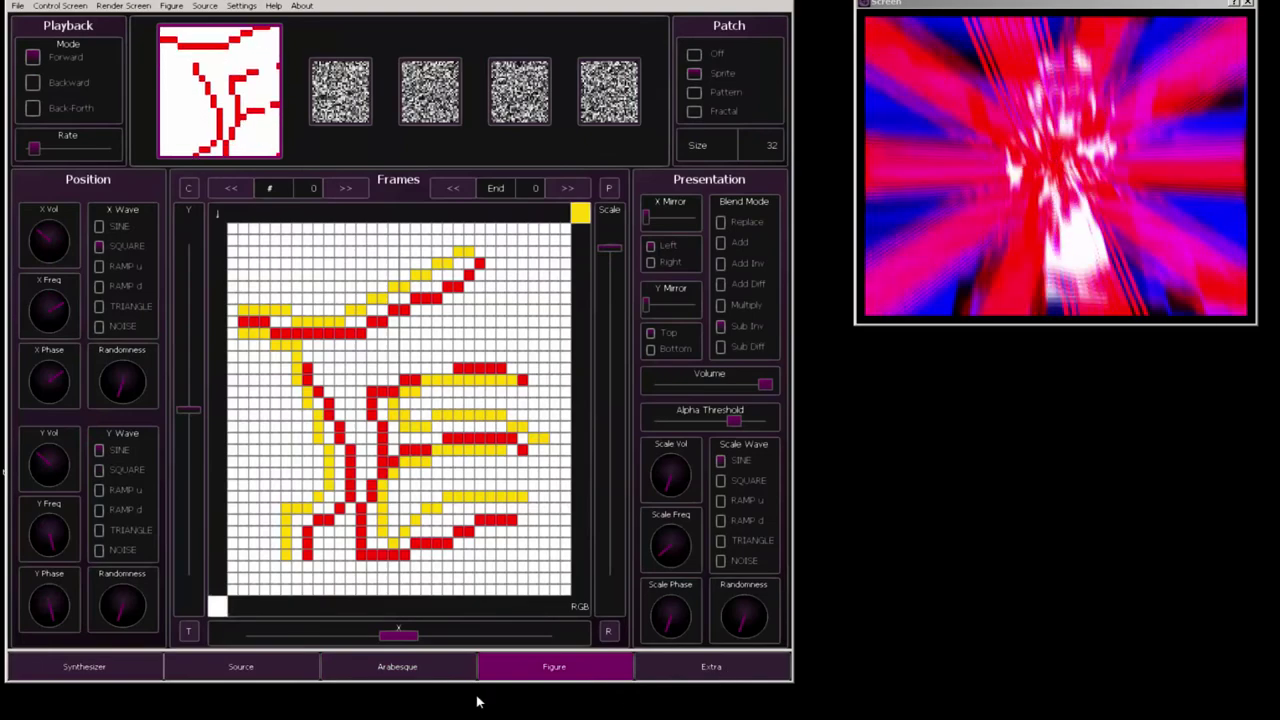
{"action": "left_click", "coordinate": [86, 668]}
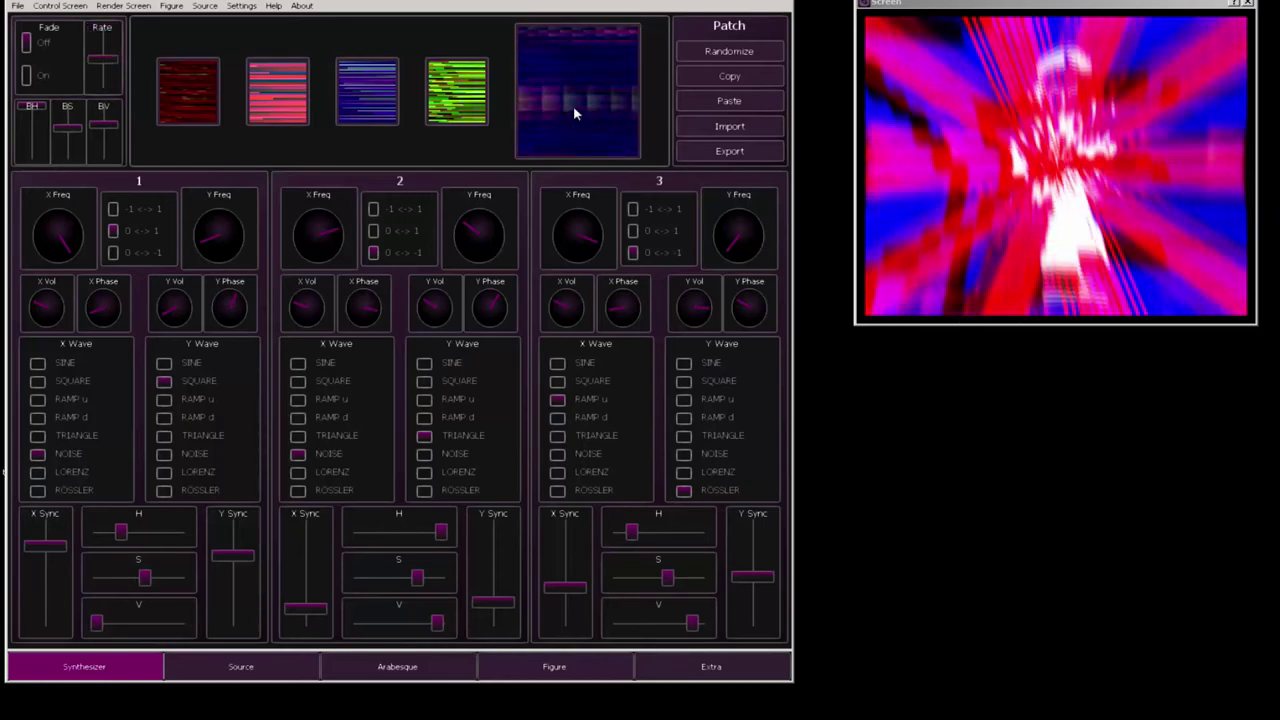
{"action": "left_click", "coordinate": [455, 88]}
{"action": "left_click", "coordinate": [366, 112]}
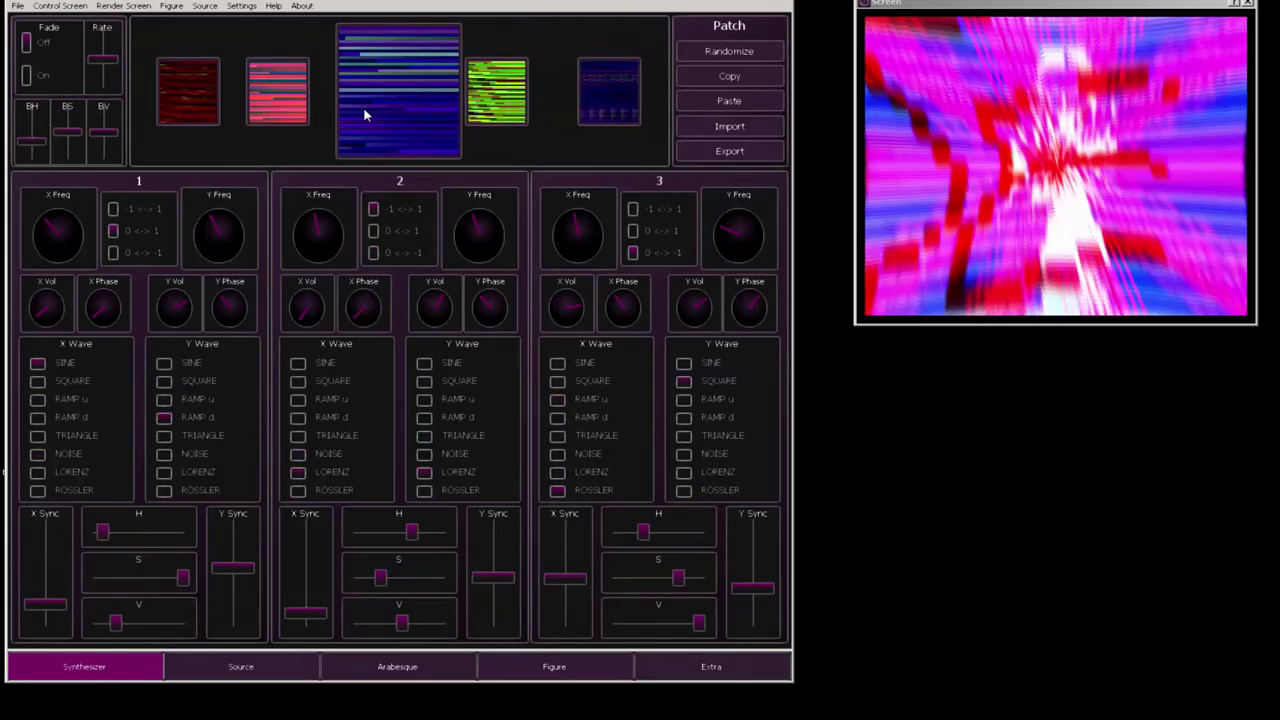
{"action": "left_click", "coordinate": [264, 120]}
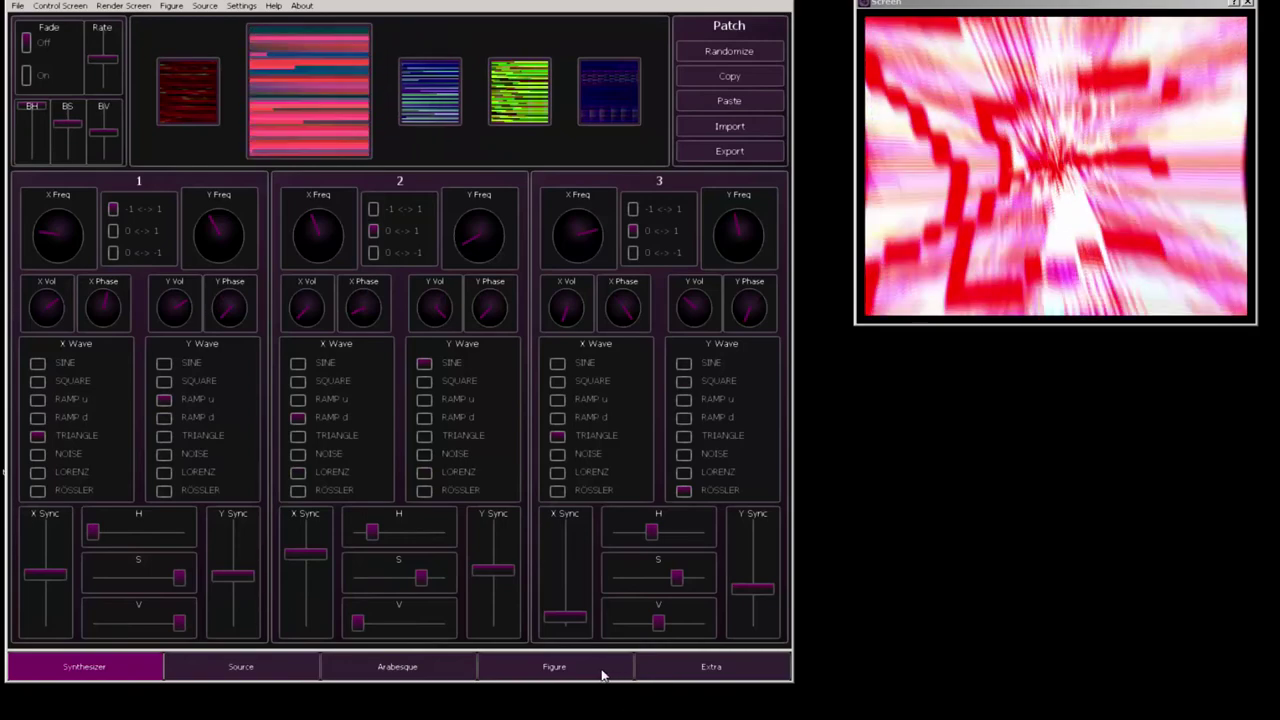
- Show the drawn figure as a repeating pattern and reduce its scale to about the middle of the range
{"action": "left_click", "coordinate": [600, 675]}
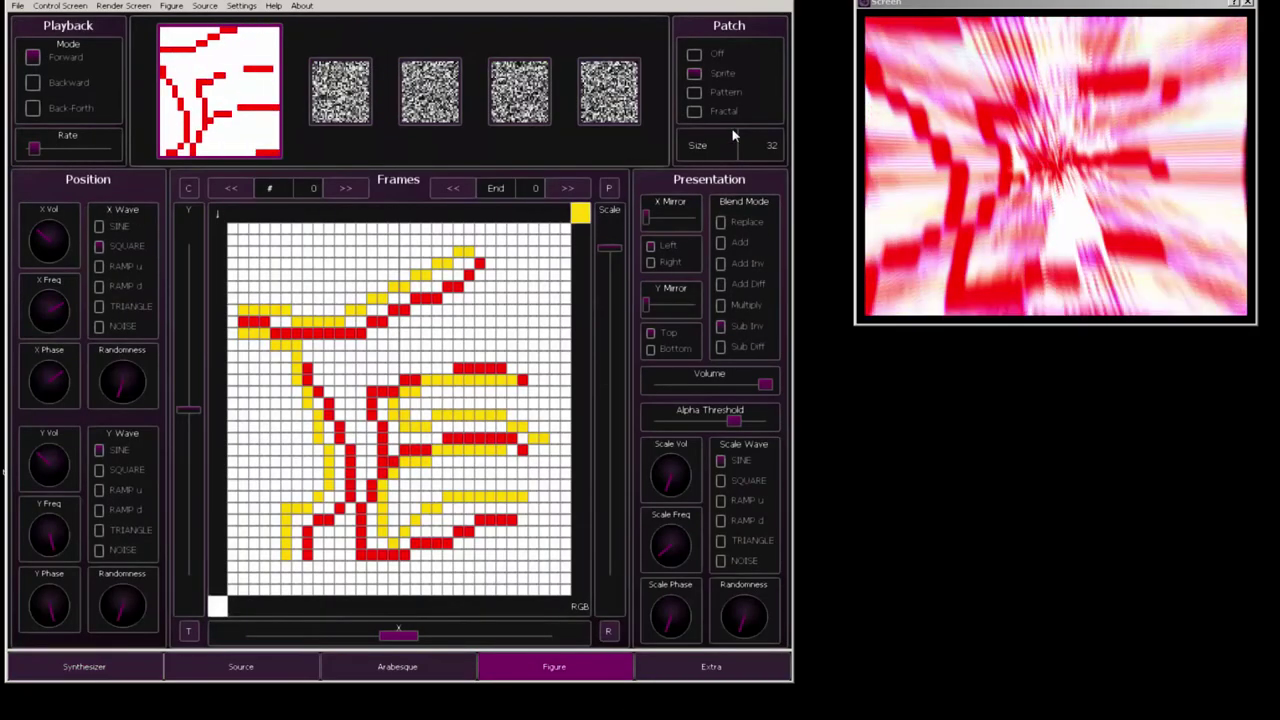
{"action": "left_click", "coordinate": [696, 94]}
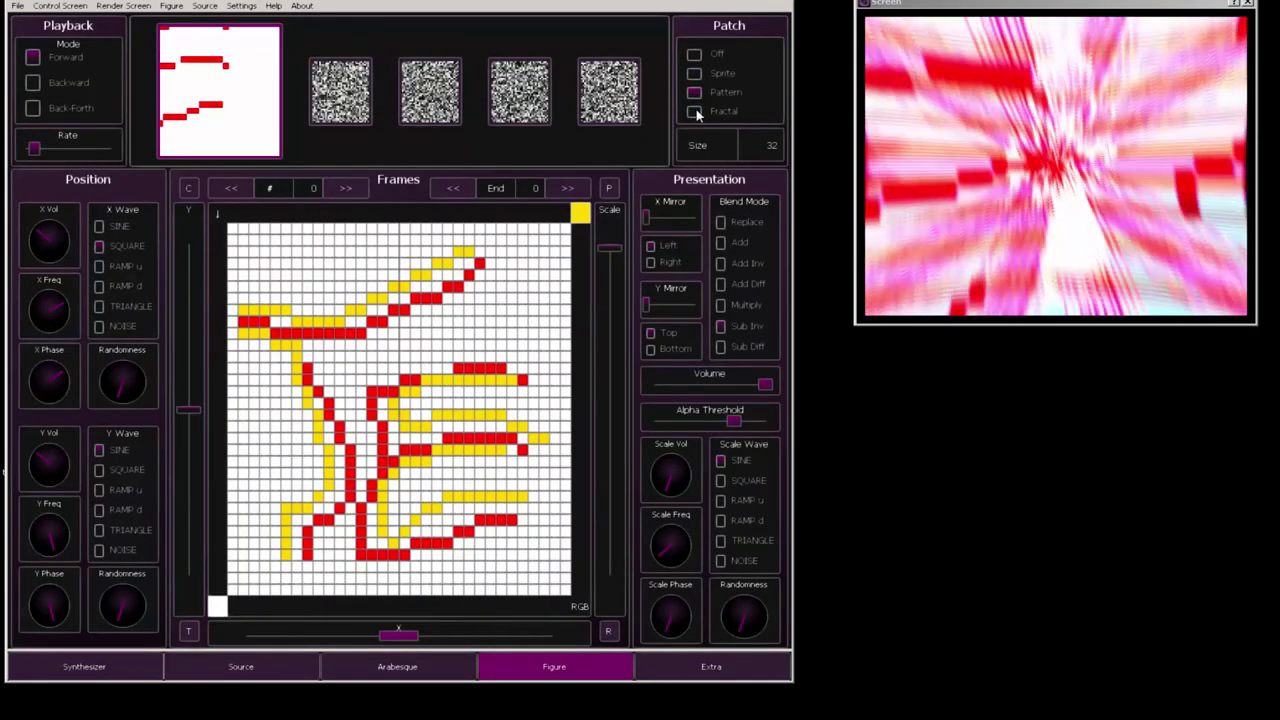
{"action": "left_click_drag", "start_coordinate": [609, 248], "coordinate": [612, 421]}
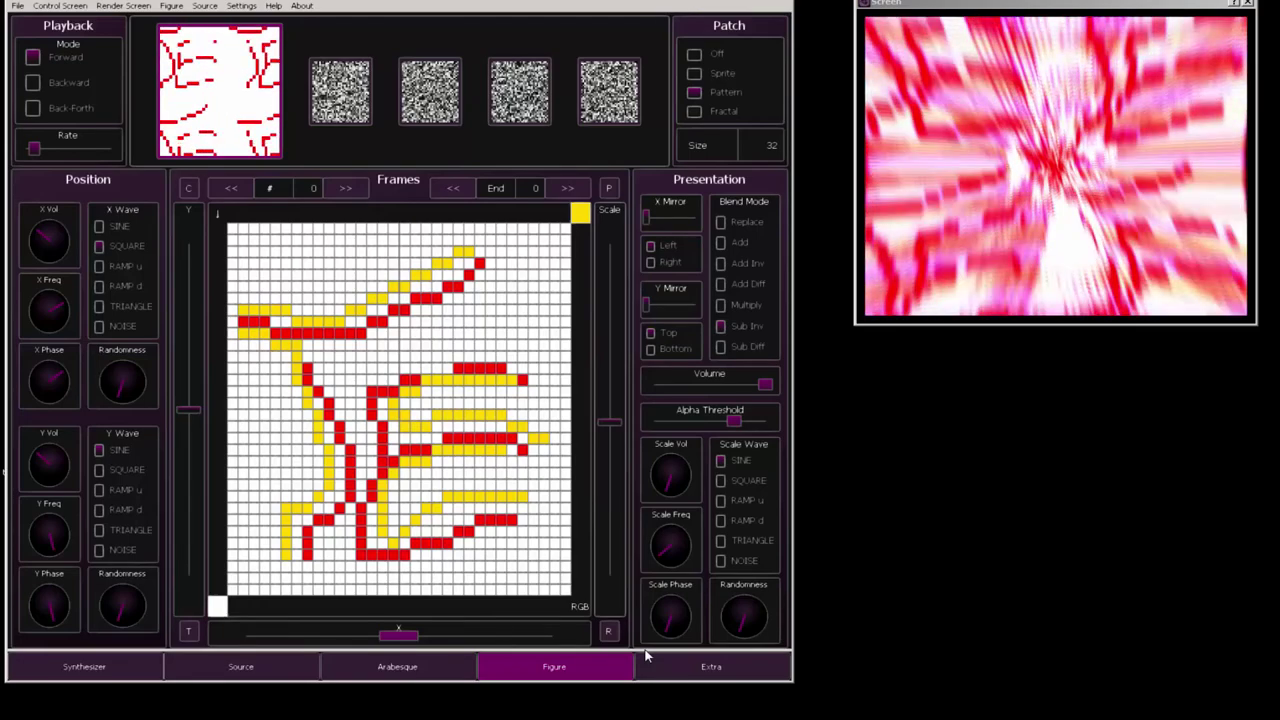
- Put the video source online and set its updating mode to Flood
{"action": "left_click", "coordinate": [276, 668]}
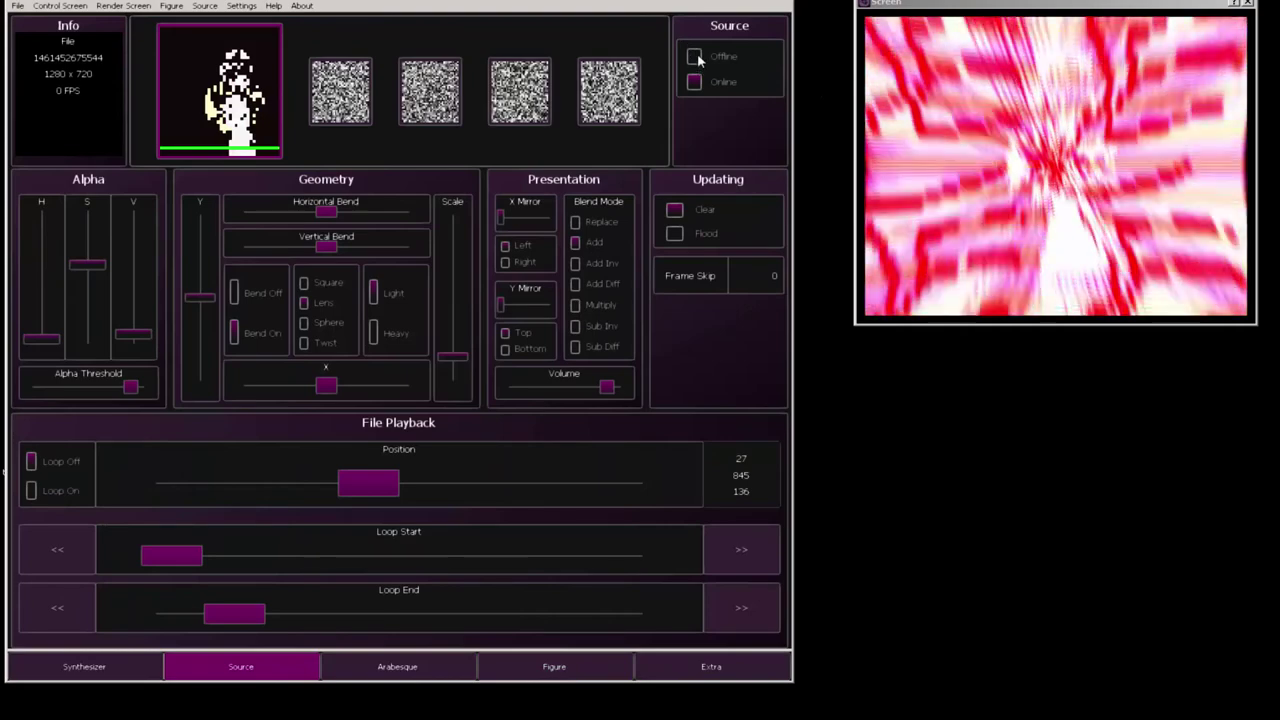
{"action": "left_click", "coordinate": [695, 84]}
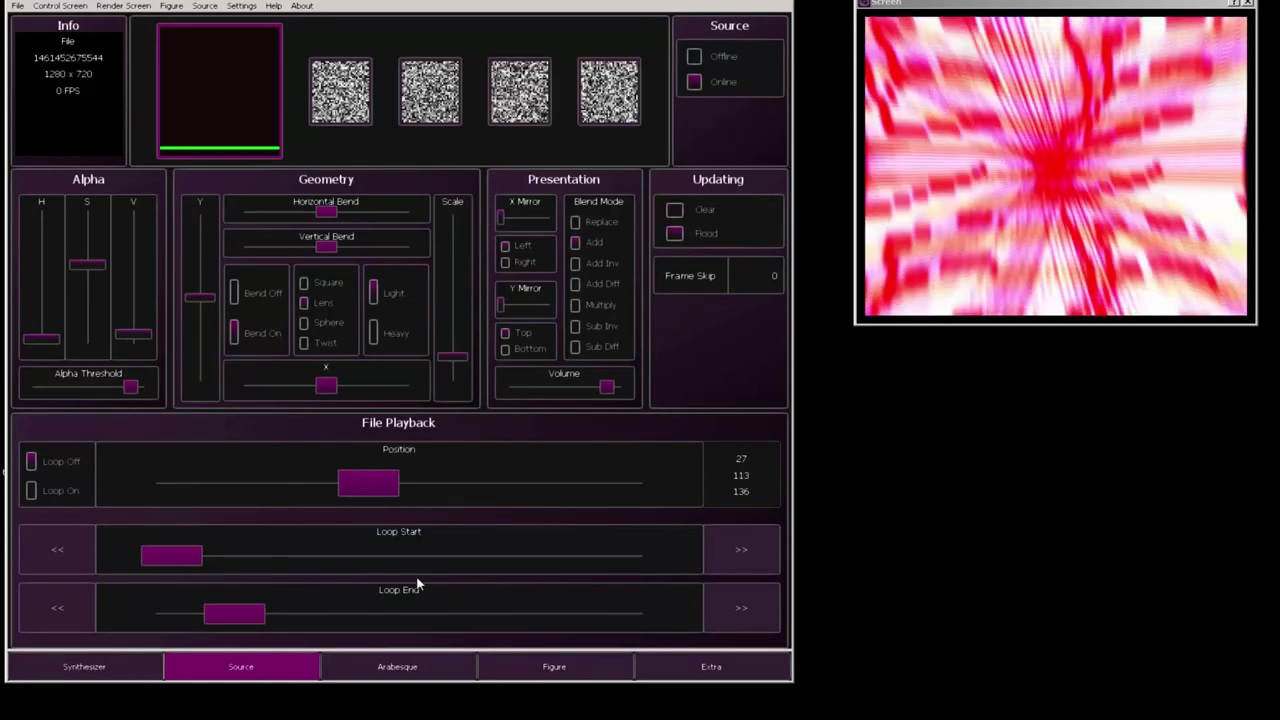
- Raise the figure's alpha threshold to its maximum
{"action": "left_click", "coordinate": [424, 670]}
{"action": "left_click", "coordinate": [590, 670]}
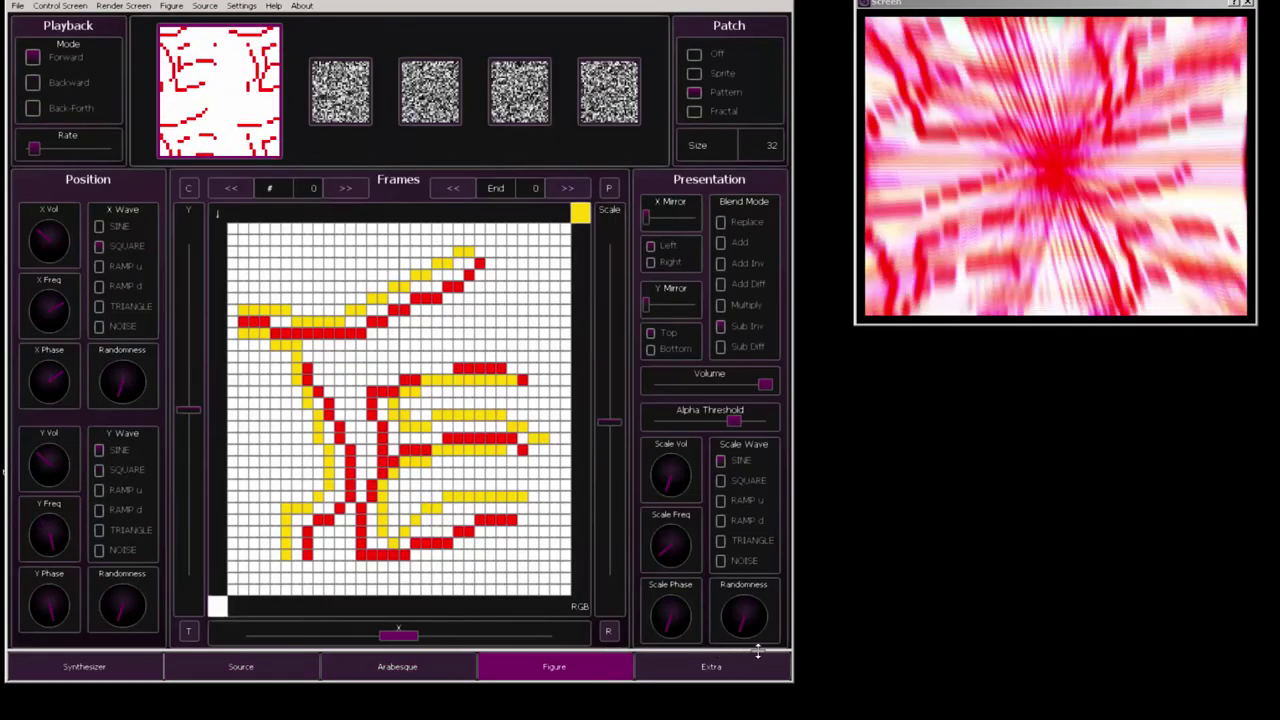
{"action": "left_click", "coordinate": [760, 424]}
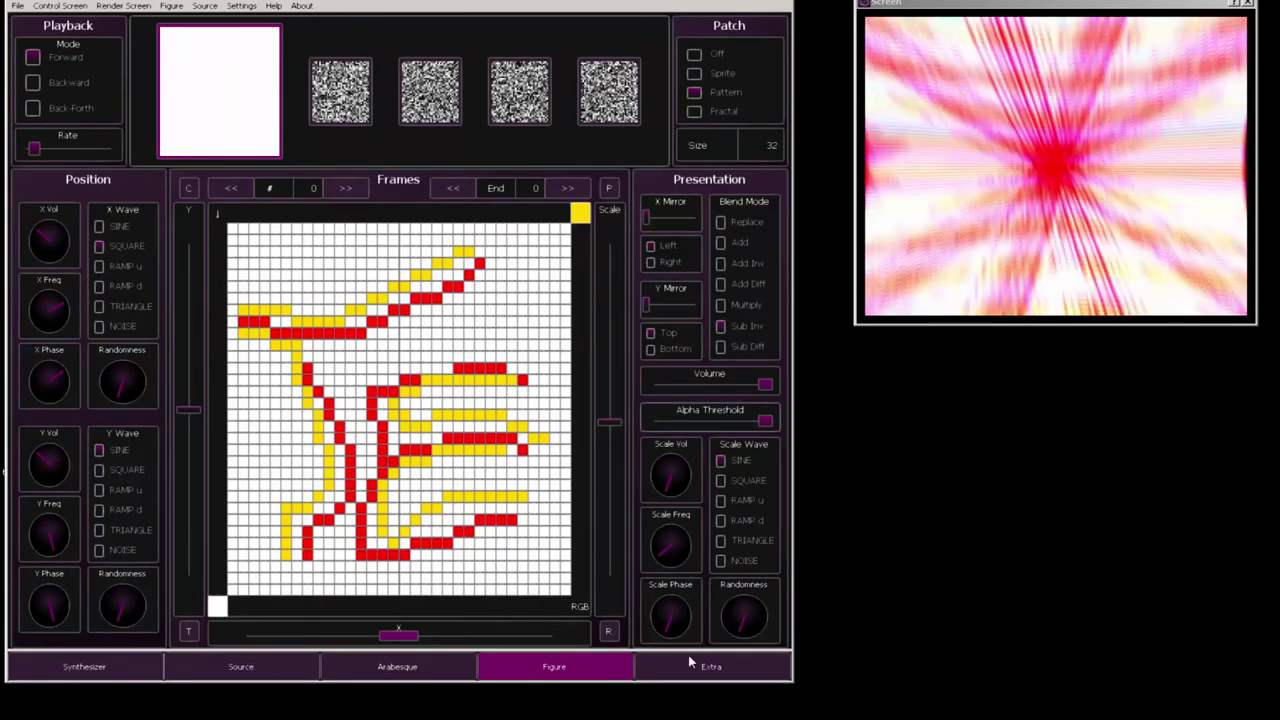
- Lower the barrel shader further and raise the pixel update rate in the OpenGL settings
{"action": "left_click", "coordinate": [689, 661]}
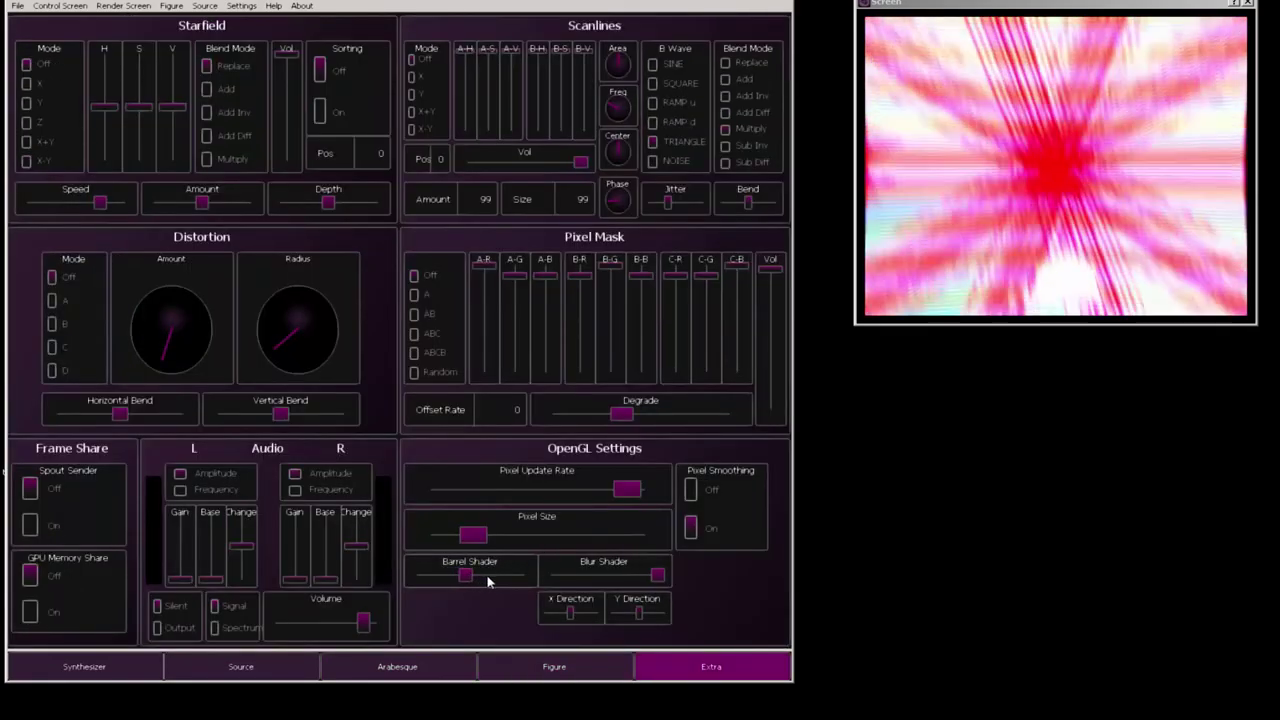
{"action": "left_click_drag", "start_coordinate": [484, 575], "coordinate": [437, 586]}
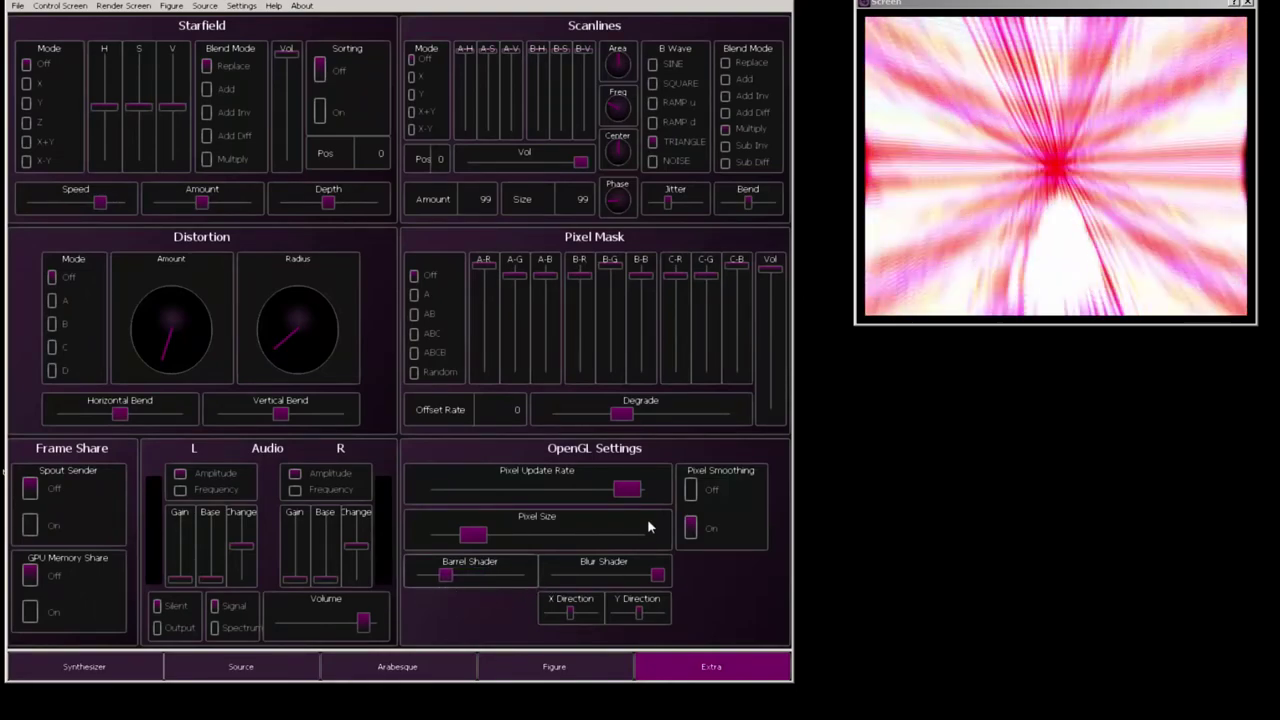
{"action": "left_click_drag", "start_coordinate": [627, 488], "coordinate": [644, 488]}
- Enlarge the video source's scale to slightly above the middle of the range
{"action": "left_click", "coordinate": [134, 672]}
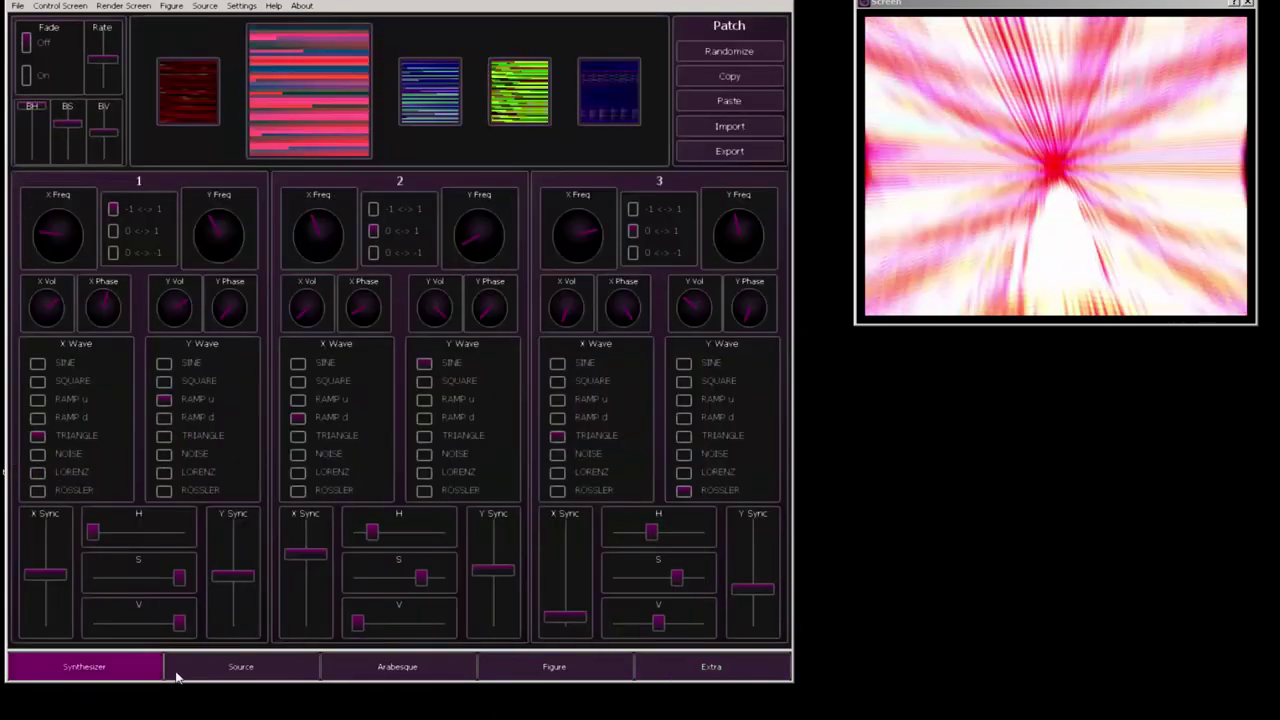
{"action": "left_click", "coordinate": [180, 672]}
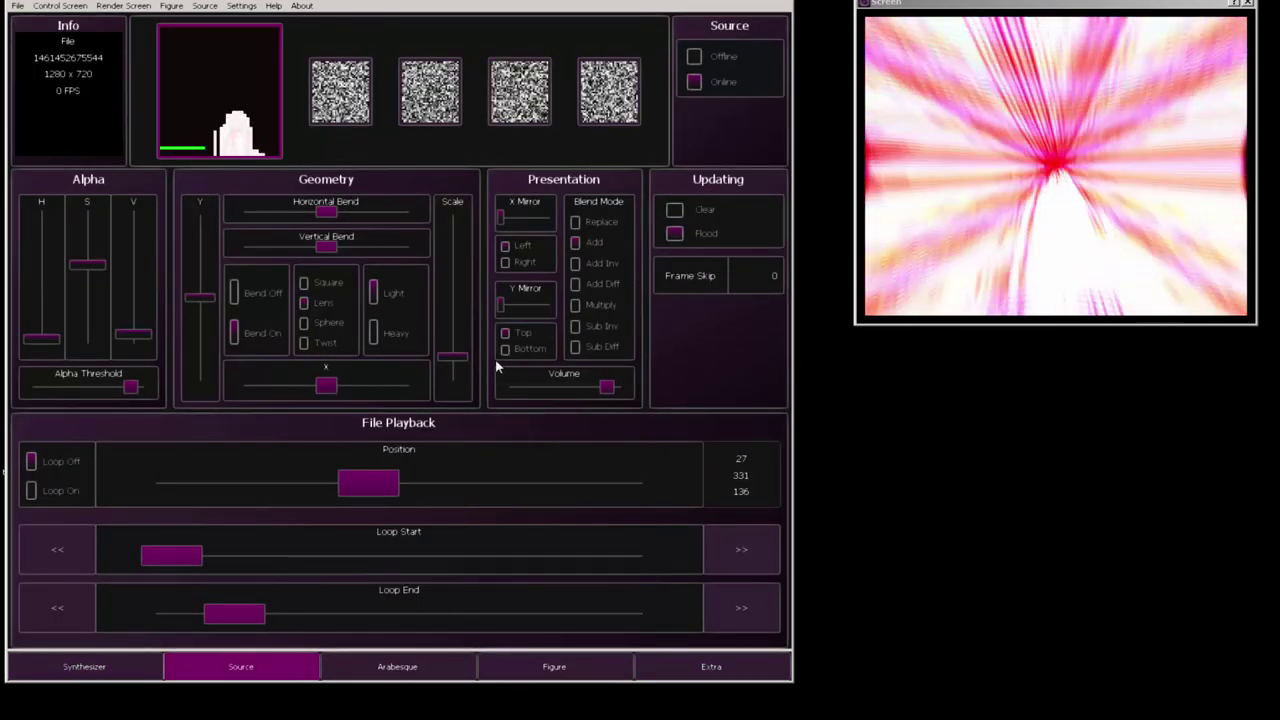
{"action": "left_click_drag", "start_coordinate": [464, 356], "coordinate": [466, 334]}
{"action": "left_click_drag", "start_coordinate": [467, 256], "coordinate": [468, 257]}
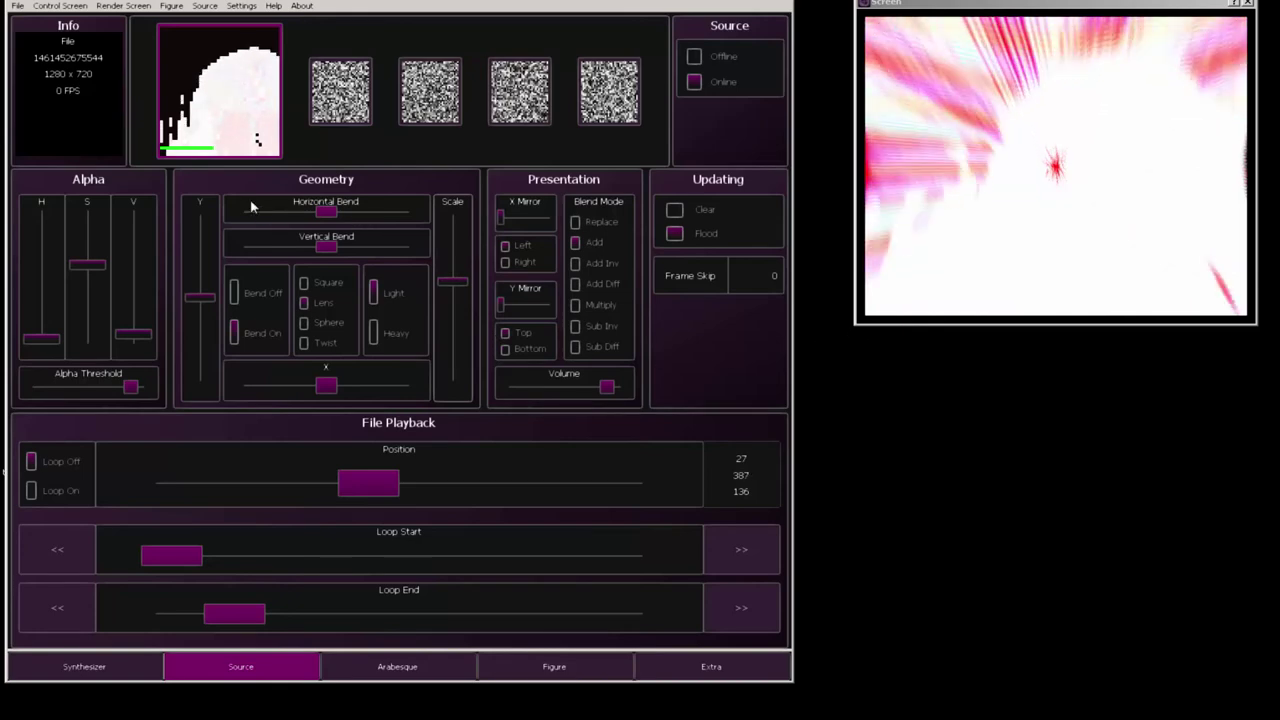
- Select the third arabesque slot and set its system to offline
{"action": "left_click", "coordinate": [400, 670]}
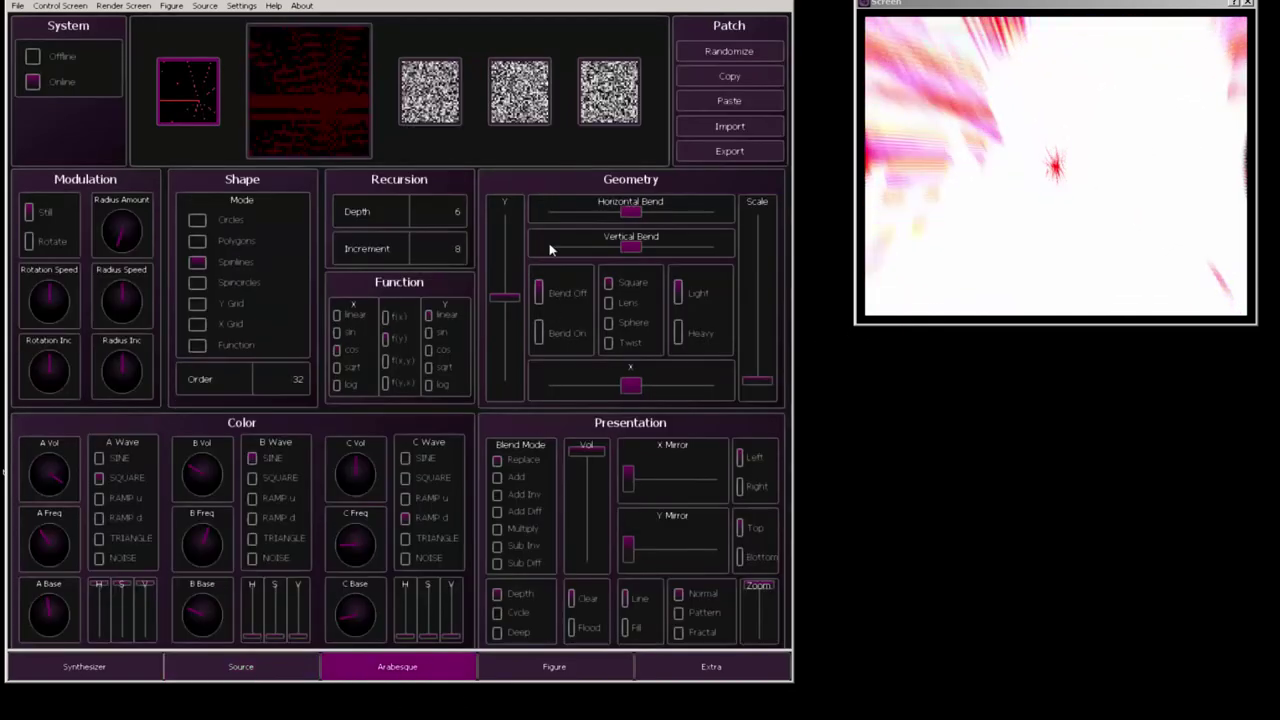
{"action": "left_click", "coordinate": [430, 90]}
{"action": "left_click", "coordinate": [57, 58]}
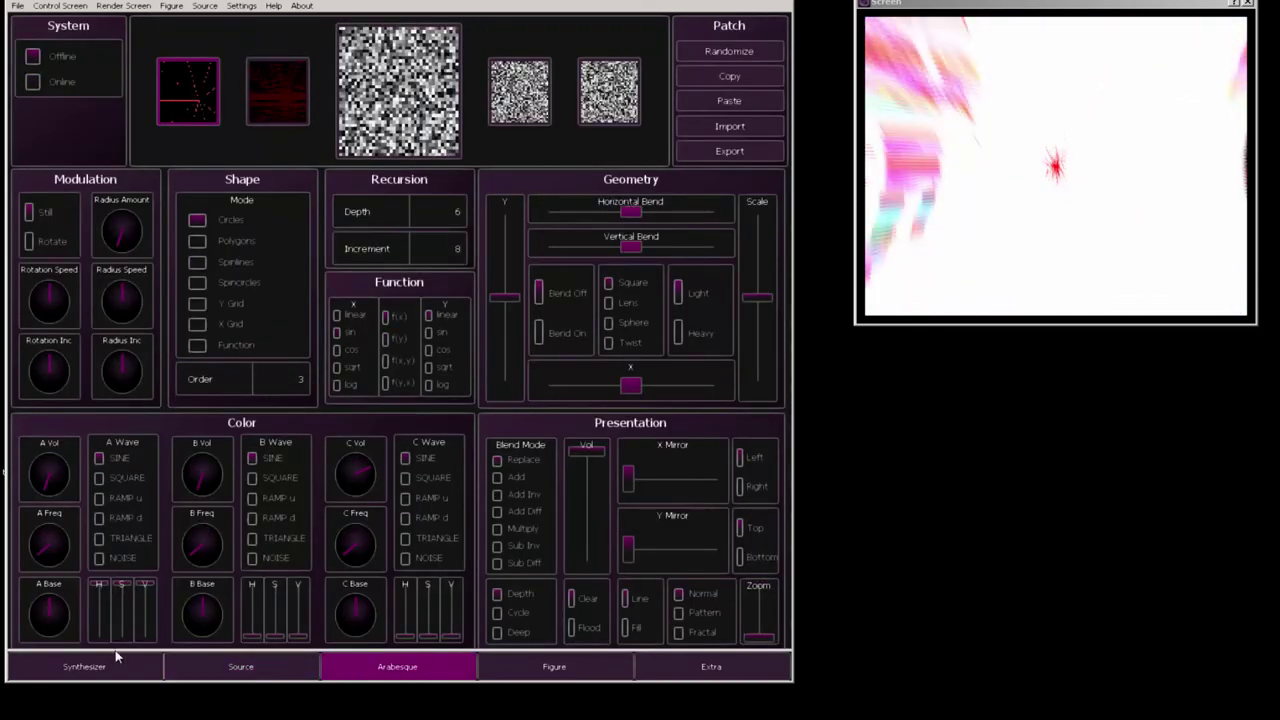
- Switch the synthesizer through the green patch to the fifth, dark blue patch and open the figure settings
{"action": "left_click", "coordinate": [97, 673]}
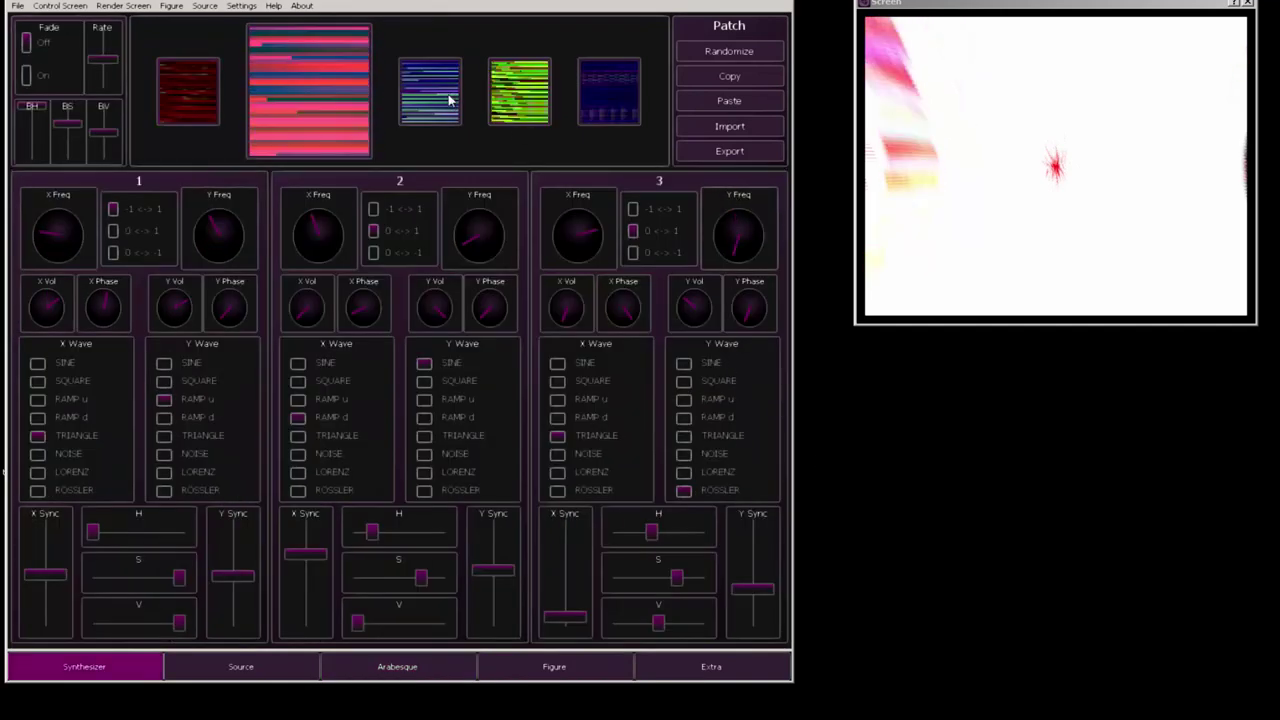
{"action": "left_click", "coordinate": [530, 112]}
{"action": "left_click", "coordinate": [611, 108]}
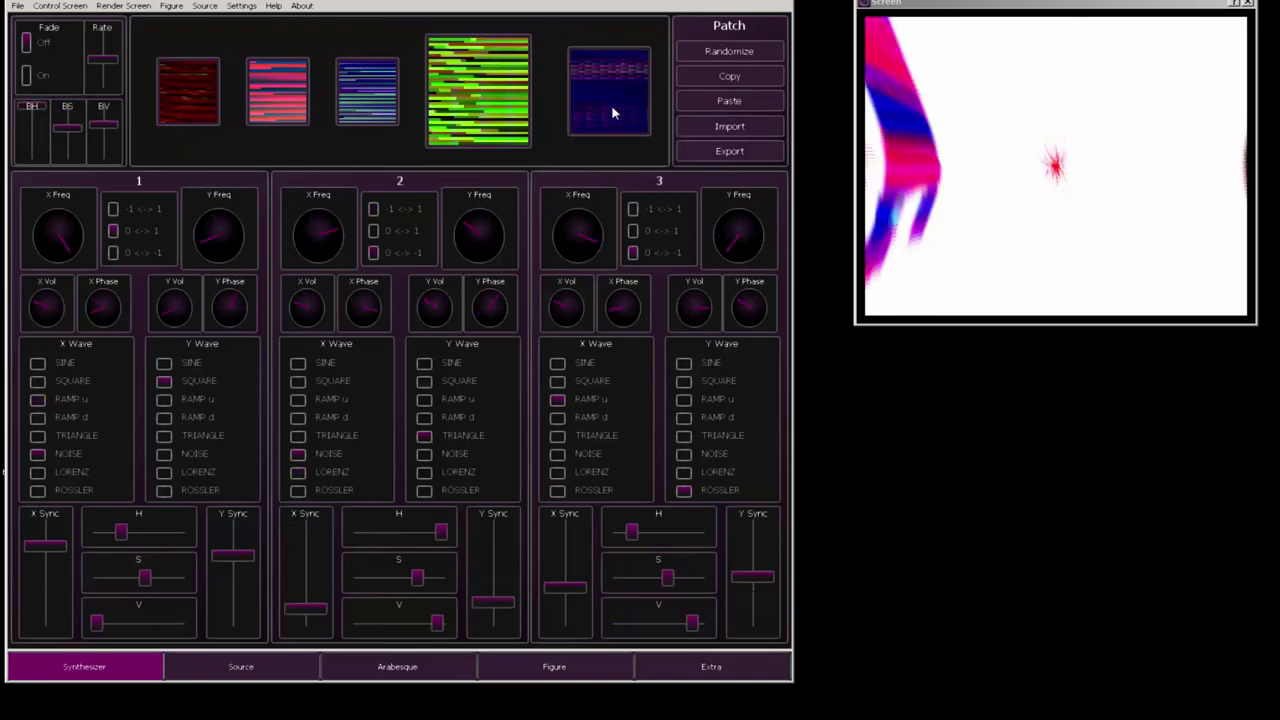
{"action": "left_click", "coordinate": [547, 665]}
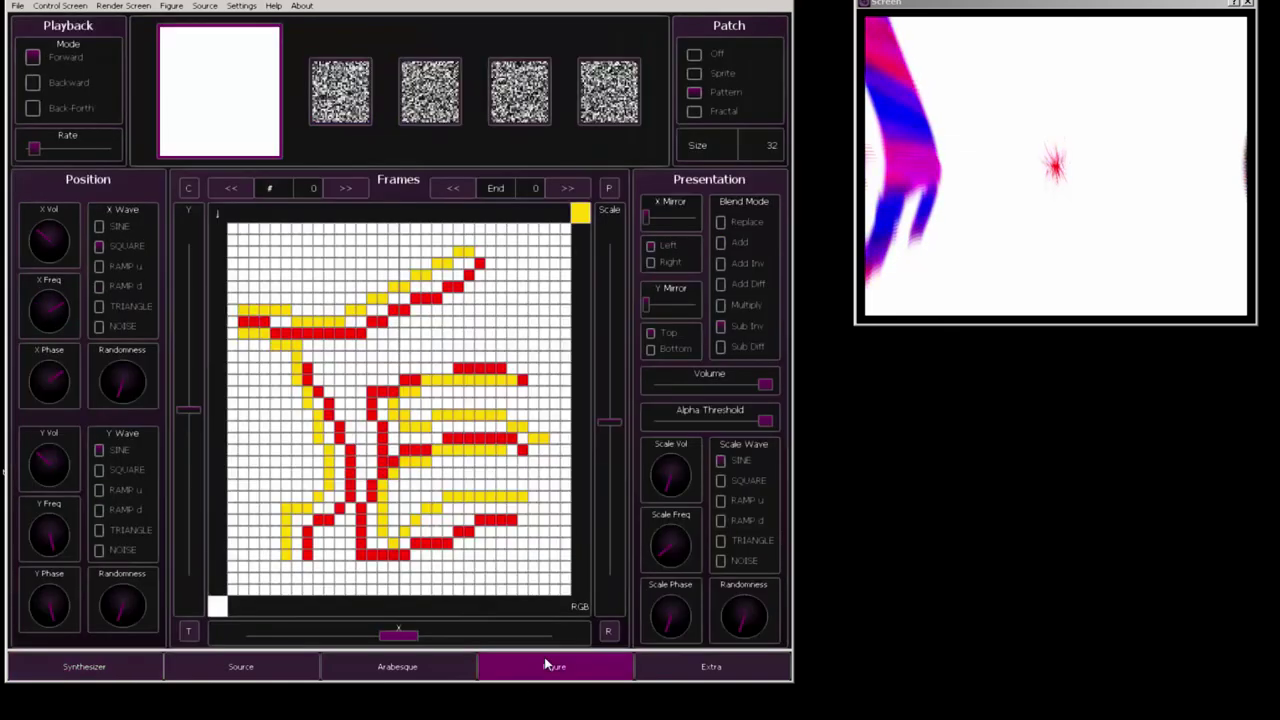